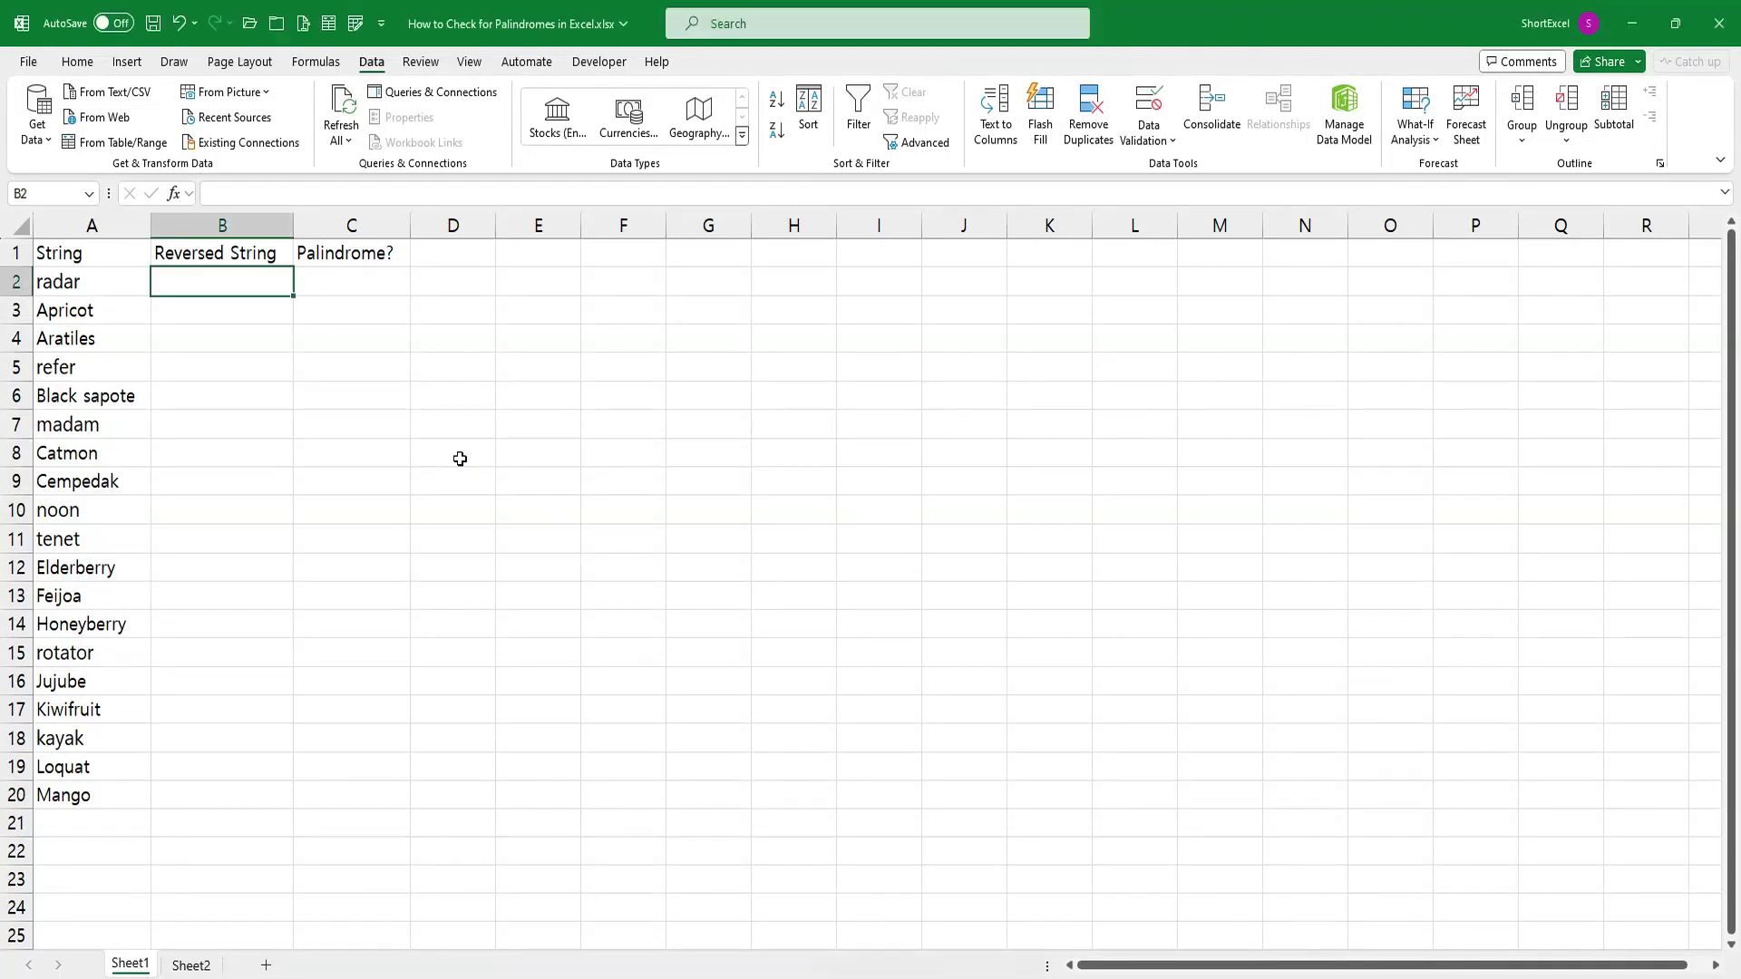
# Step: Build helper formulas giving the word's length and a SEQUENCE countdown from 5 to 1
pyautogui.write('=')
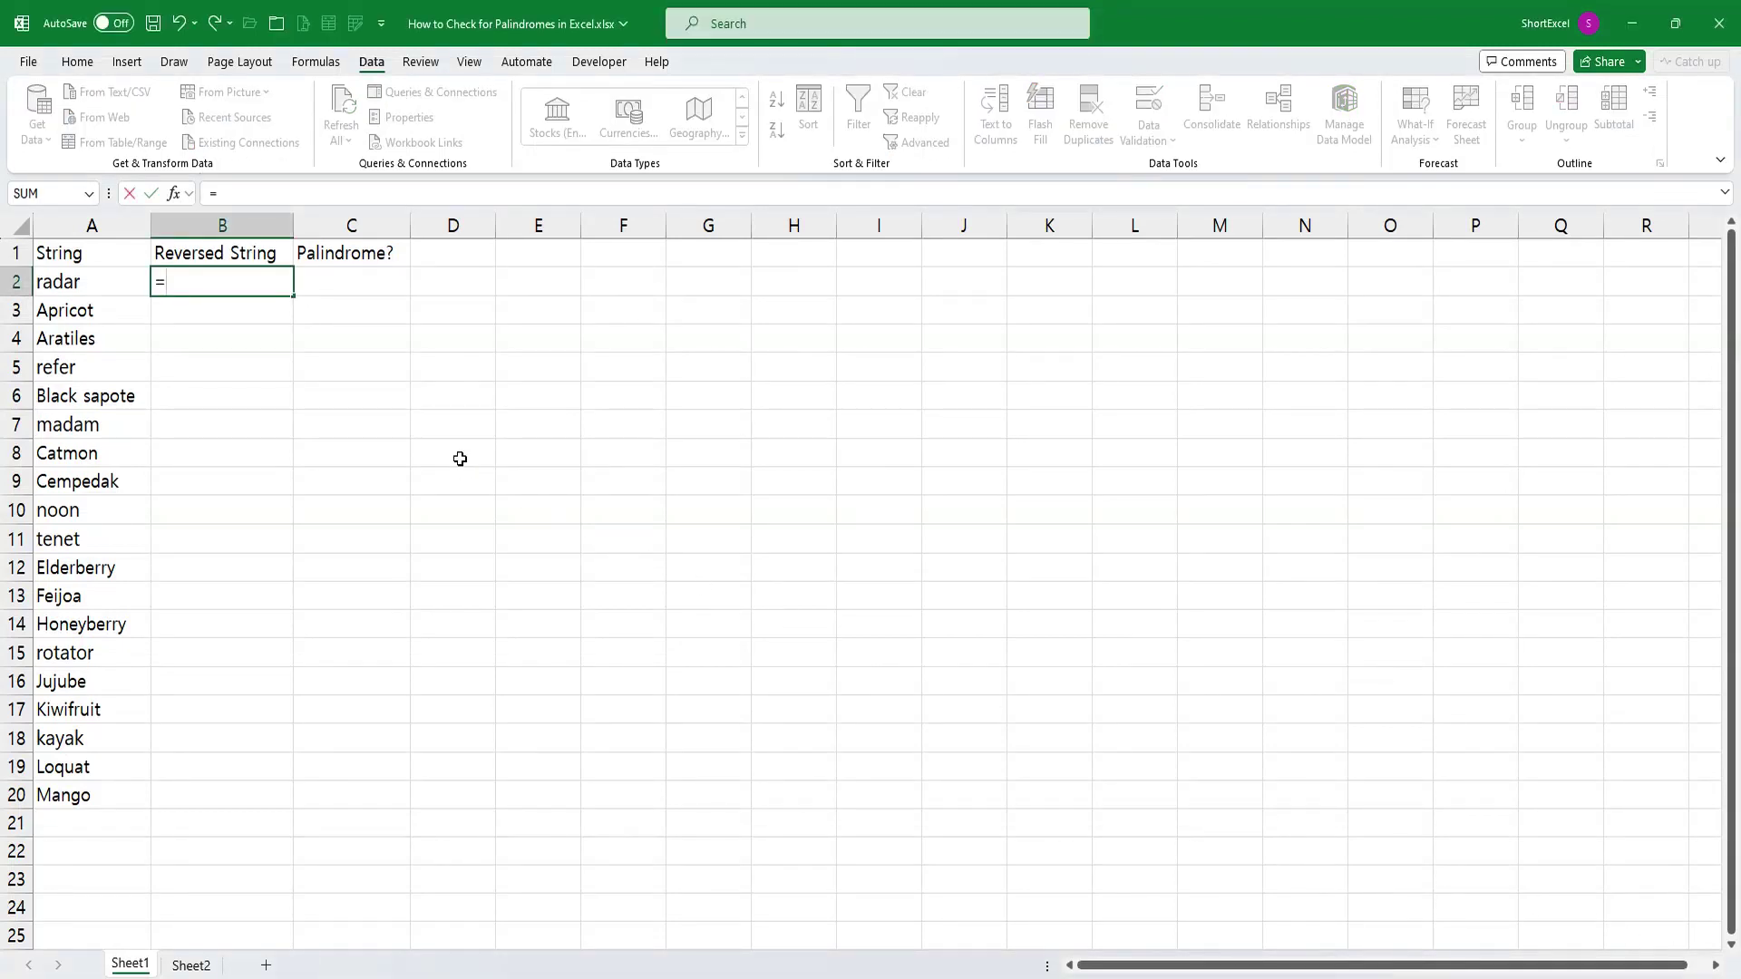
pyautogui.write('len(A2')
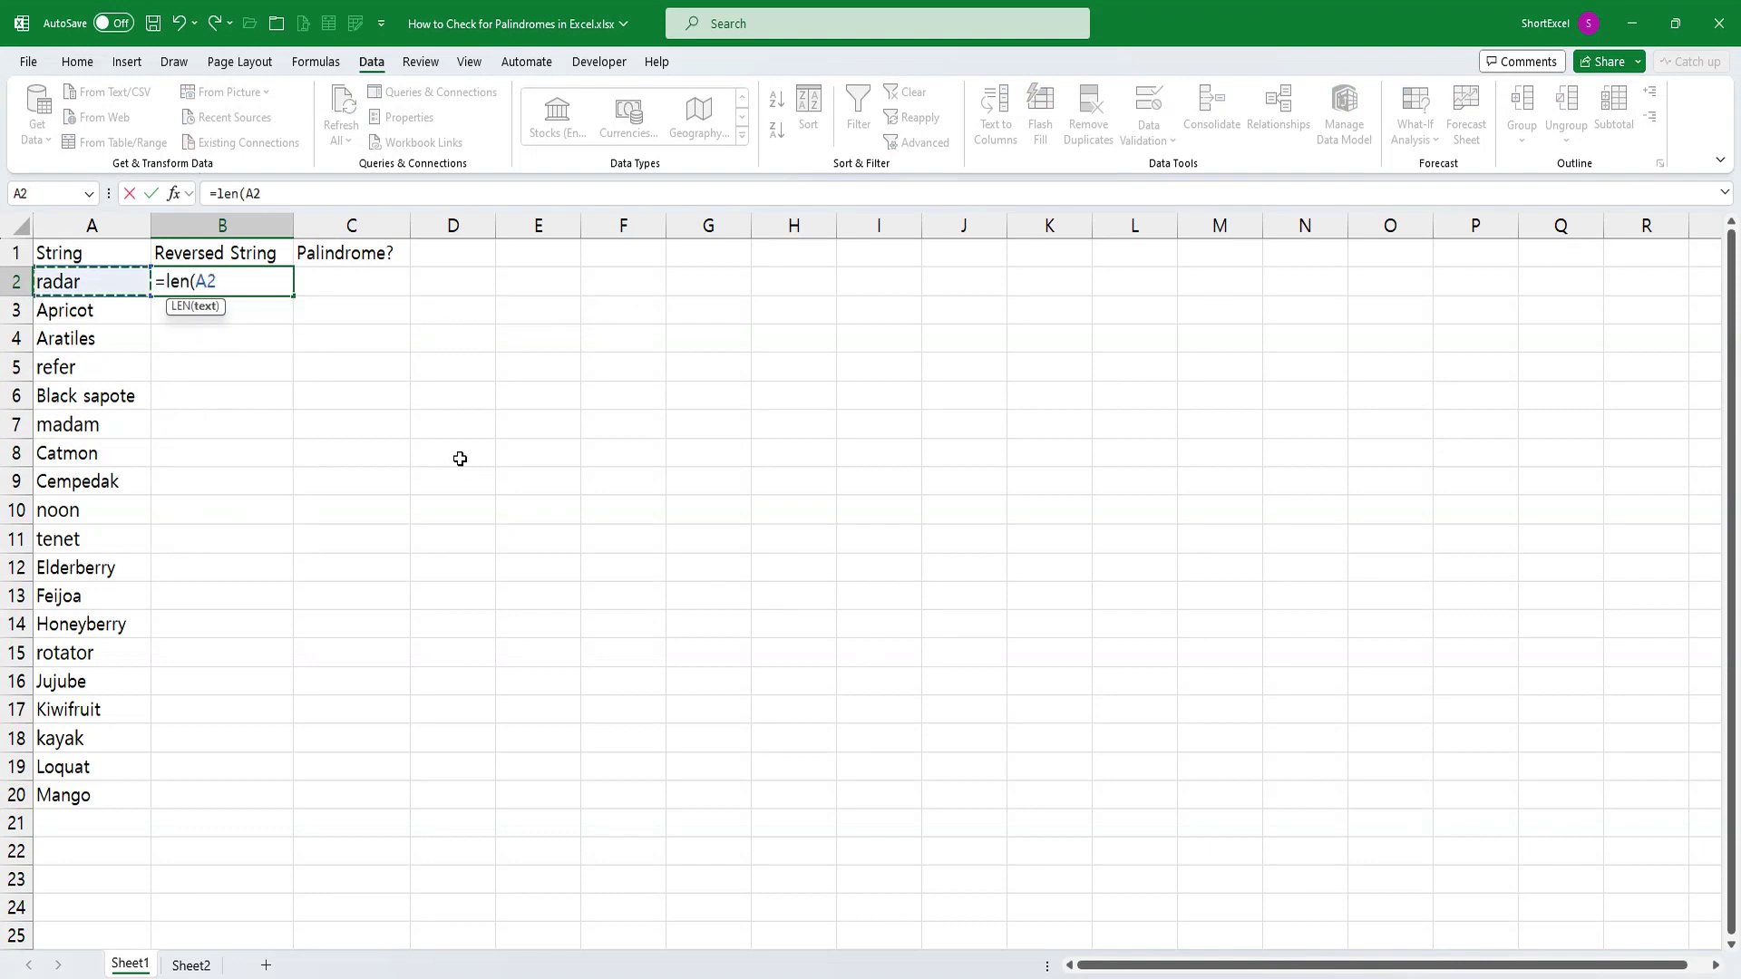
pyautogui.press('Return')
pyautogui.write('=')
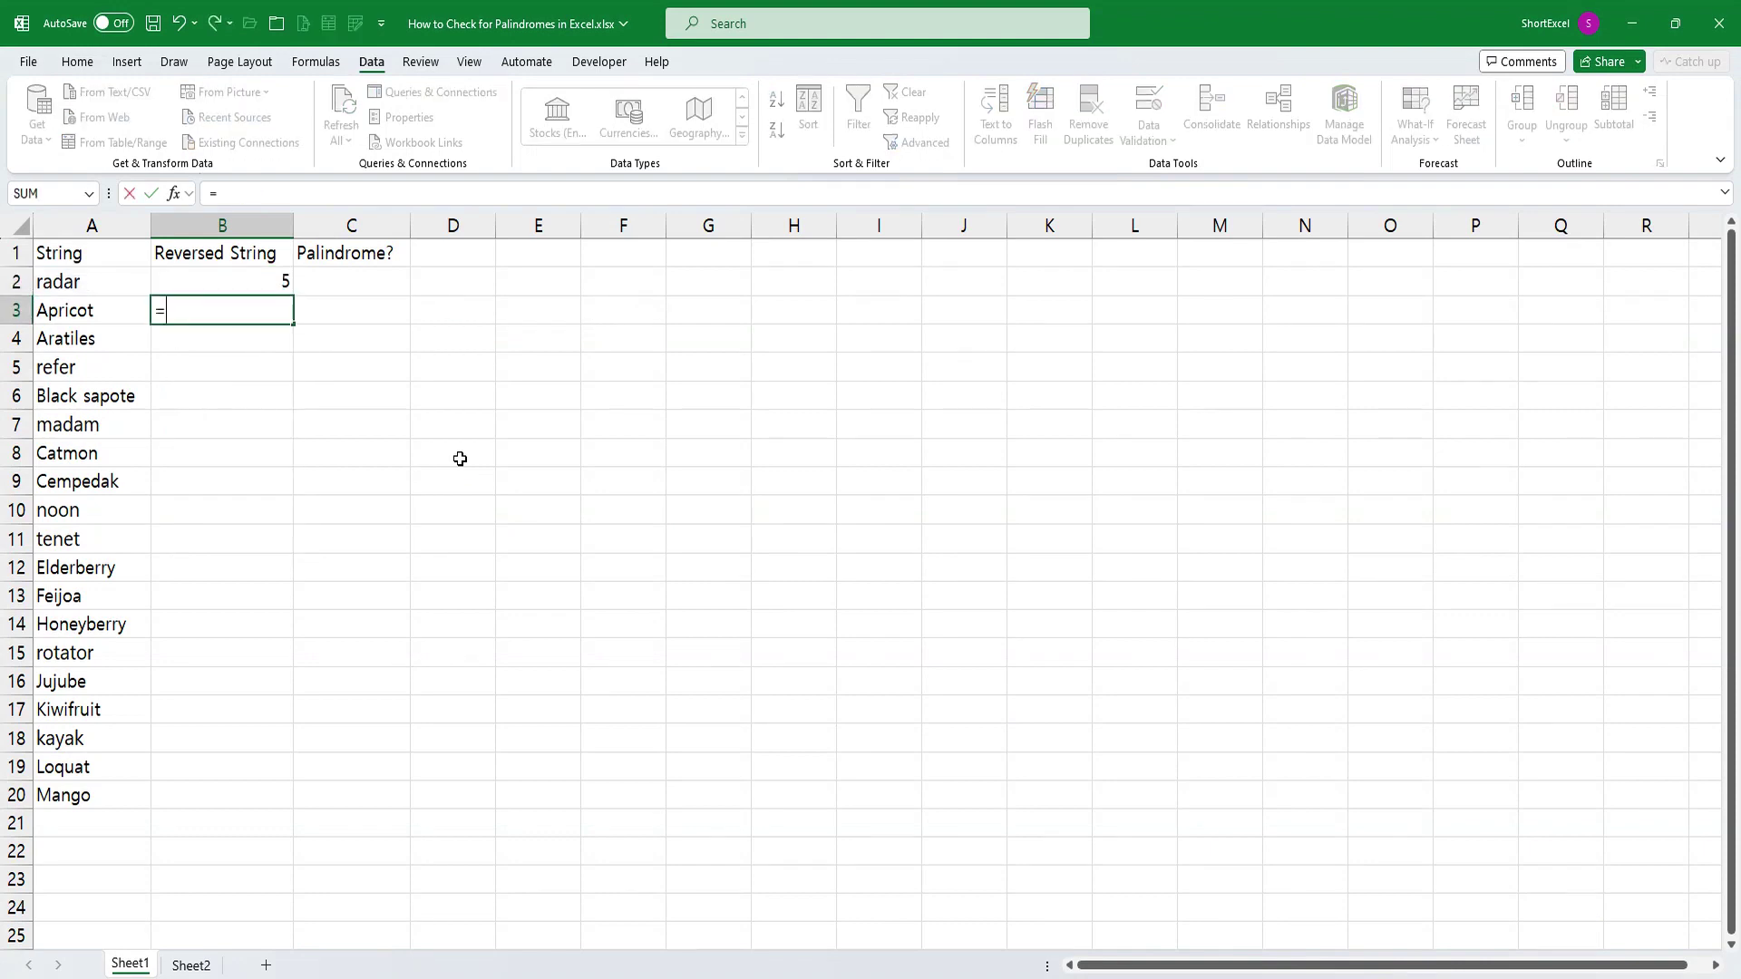
pyautogui.write('seq')
pyautogui.press('Tab')
pyautogui.press('Up')
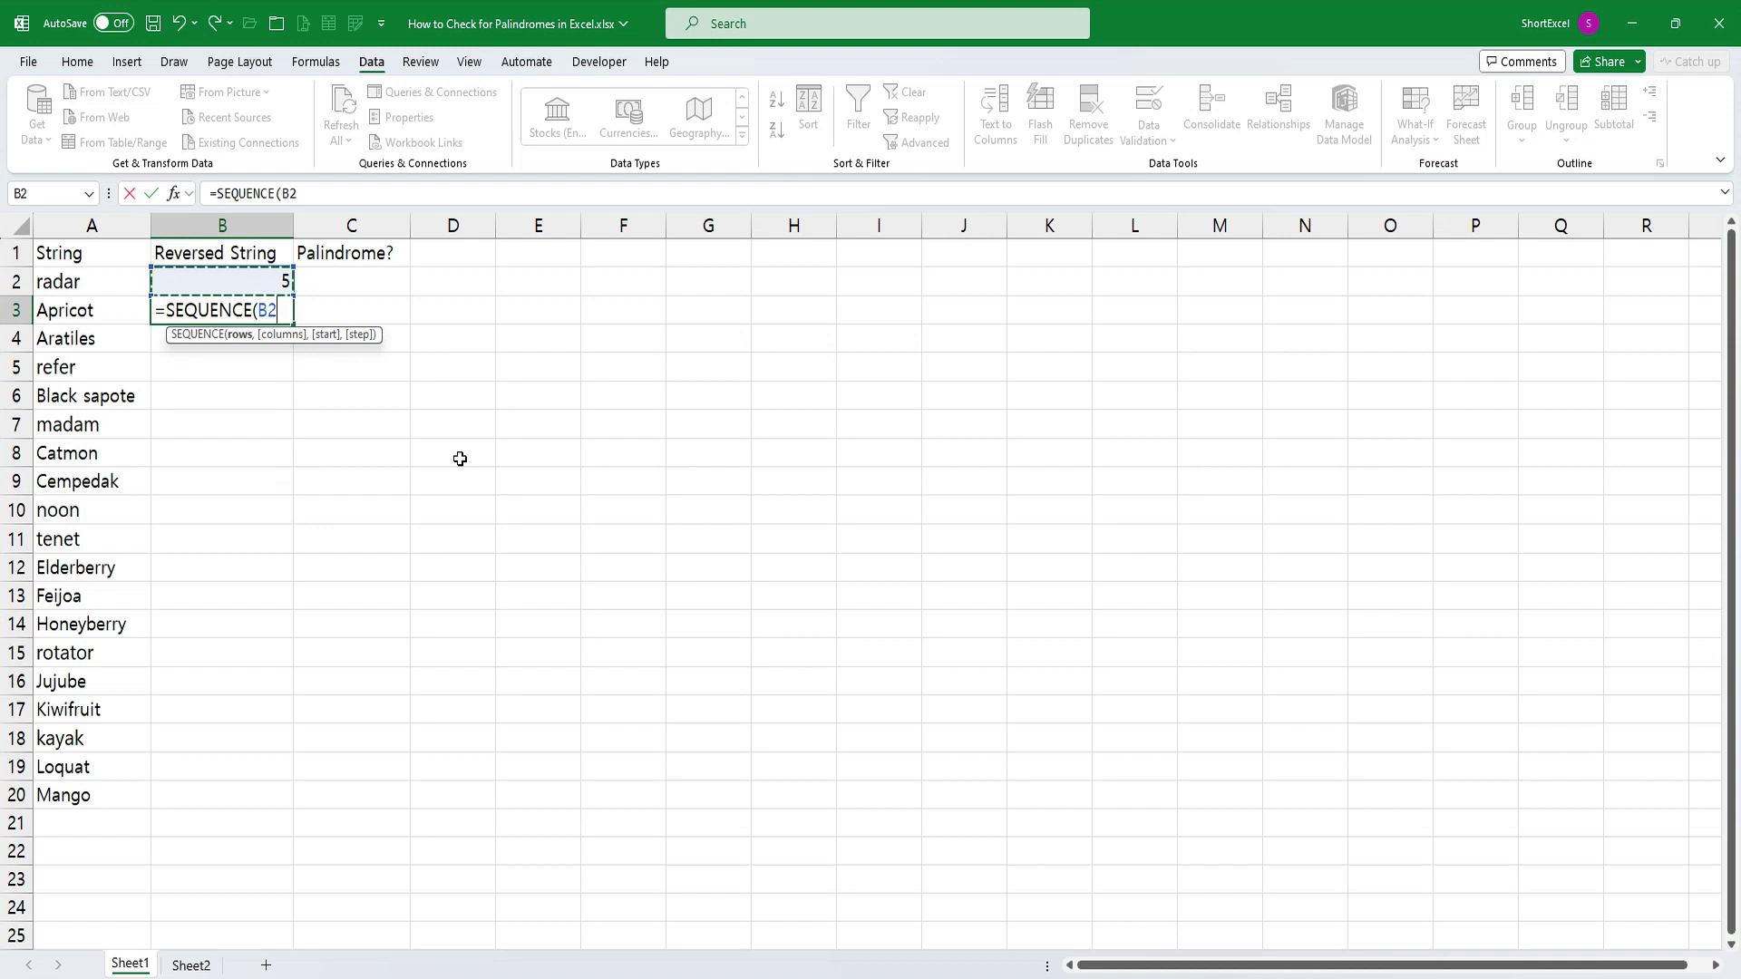
pyautogui.write(',,')
pyautogui.press('Up')
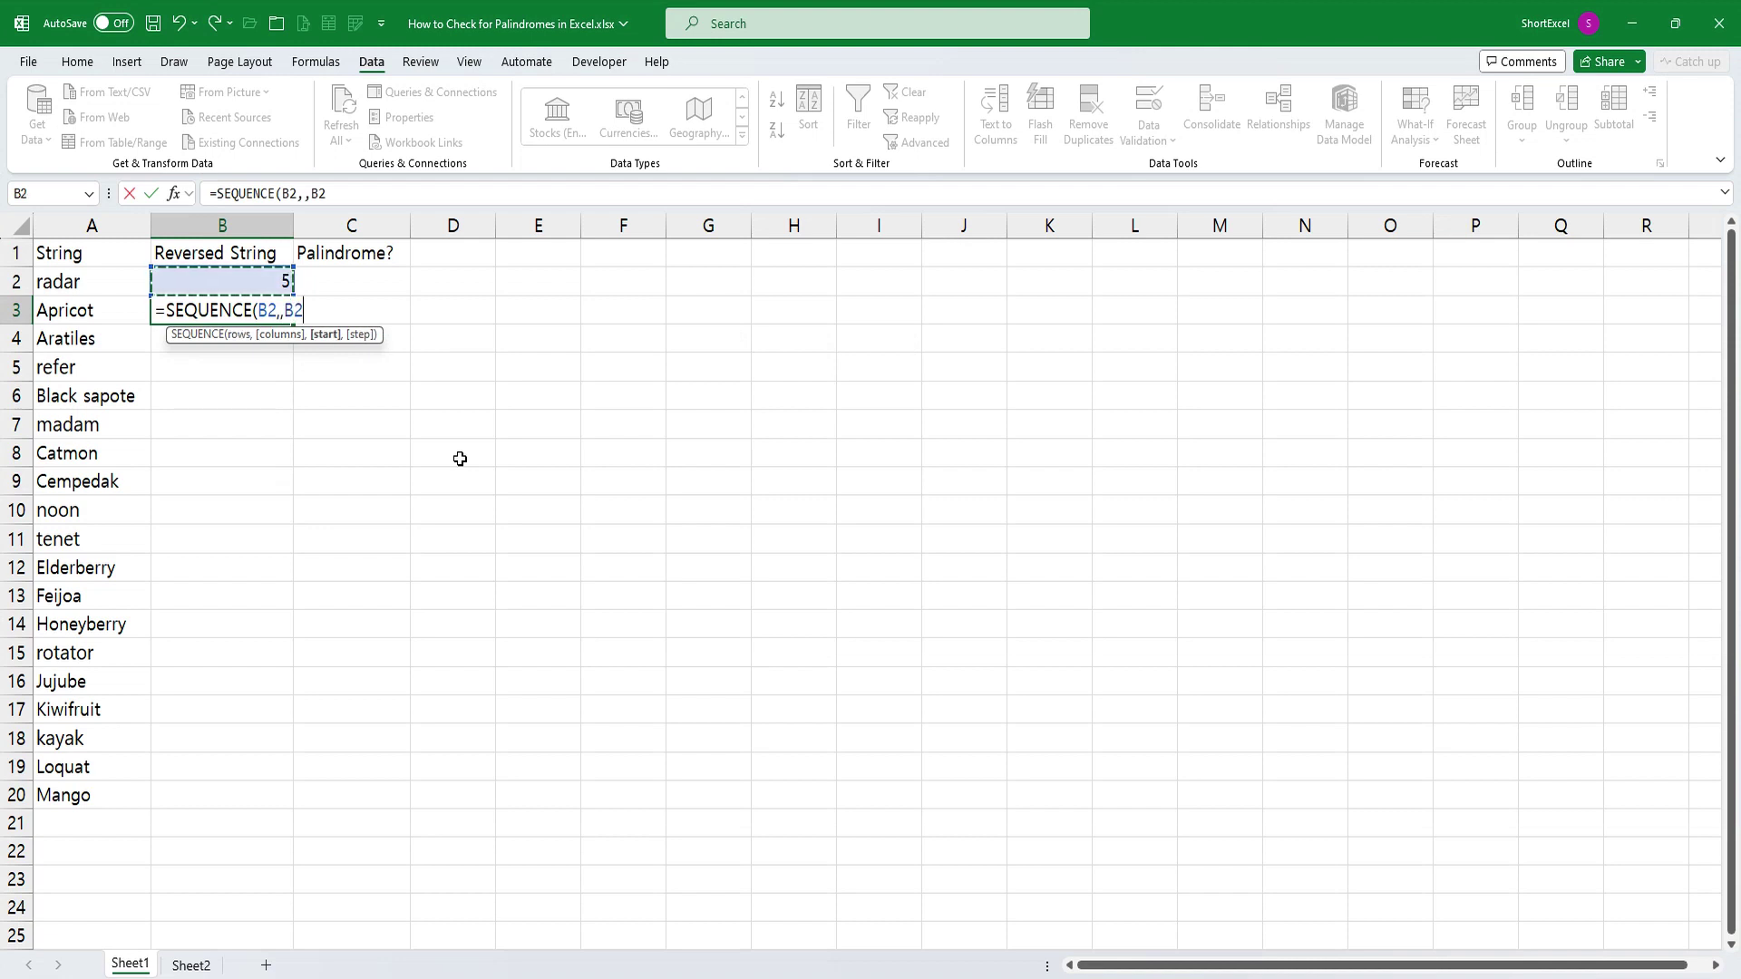
pyautogui.write(',-1)')
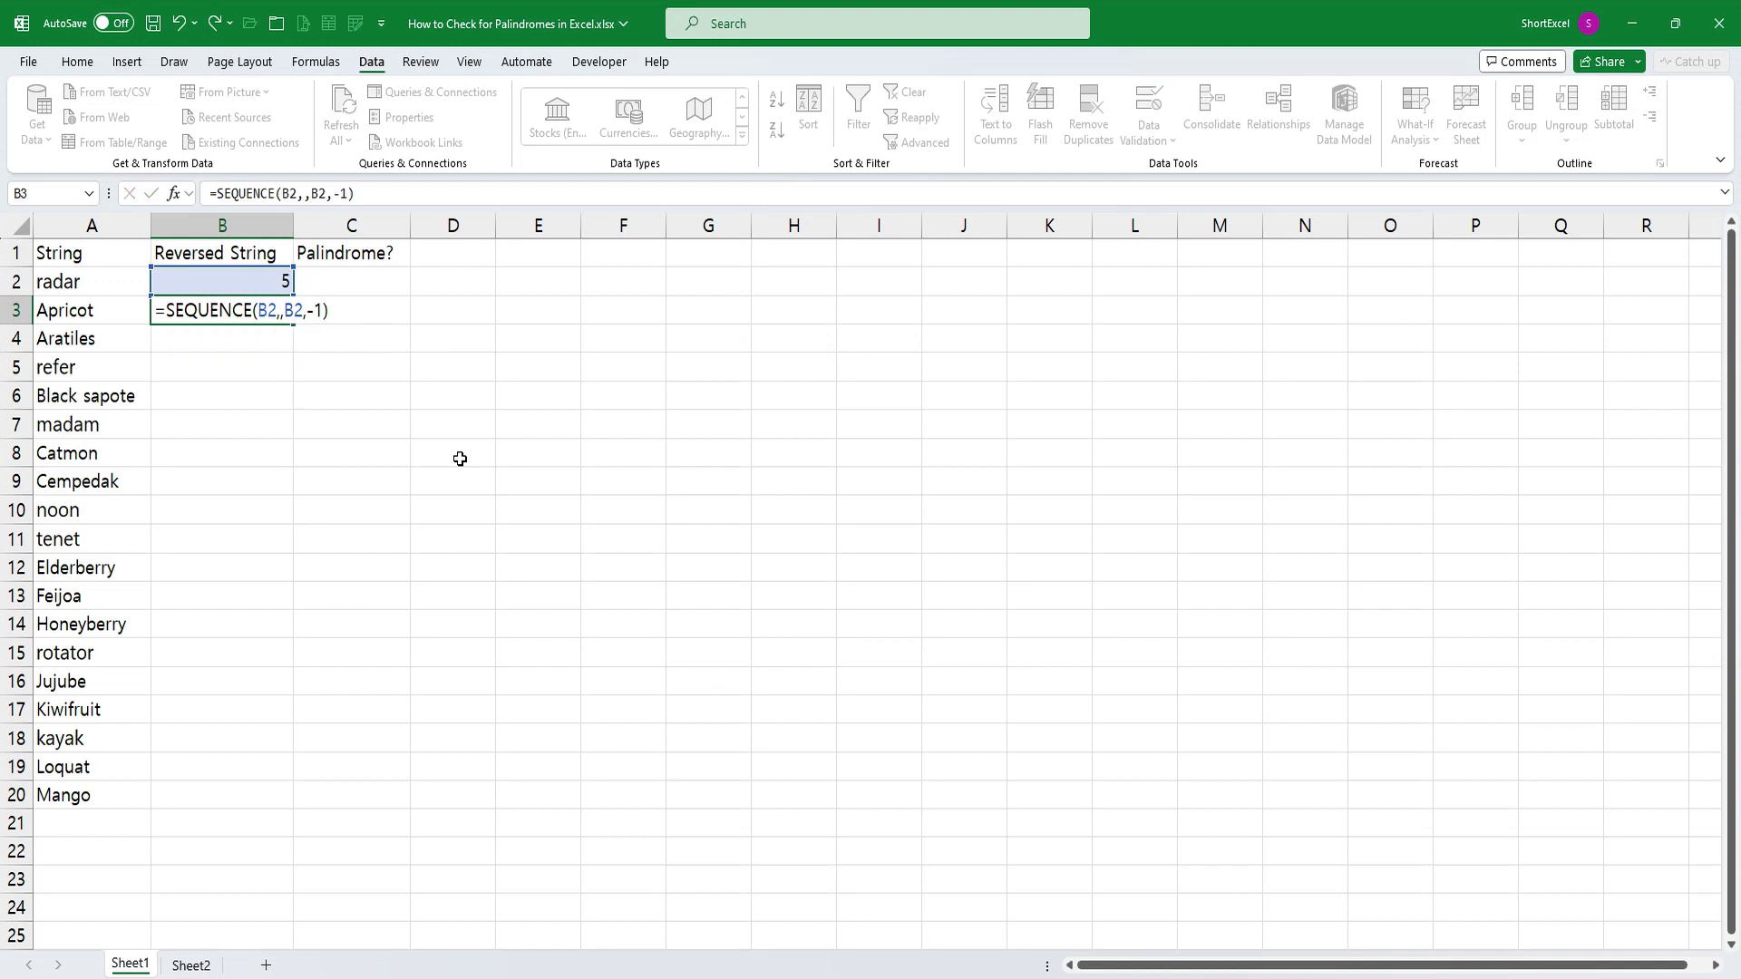
pyautogui.press('Tab')
# Step: Test-reverse 'radar' in C3 with MID and CONCAT over the countdown, then clear helpers B2:C10
pyautogui.write('=mi')
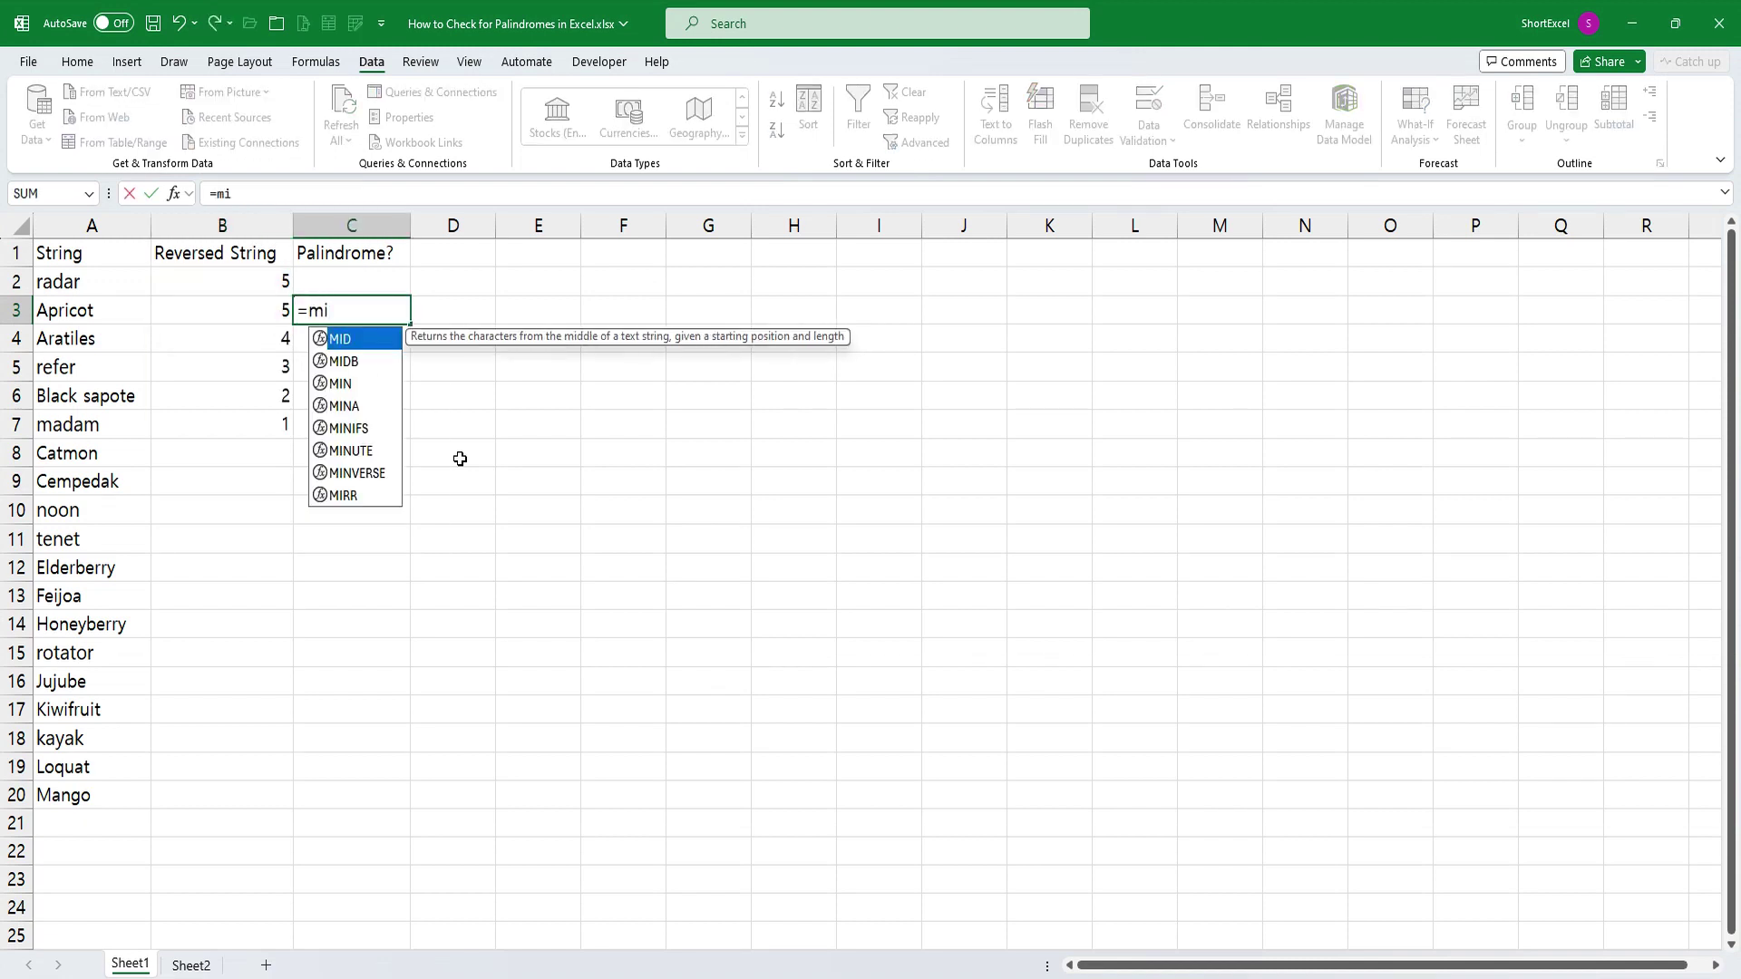
pyautogui.write('d(a2,')
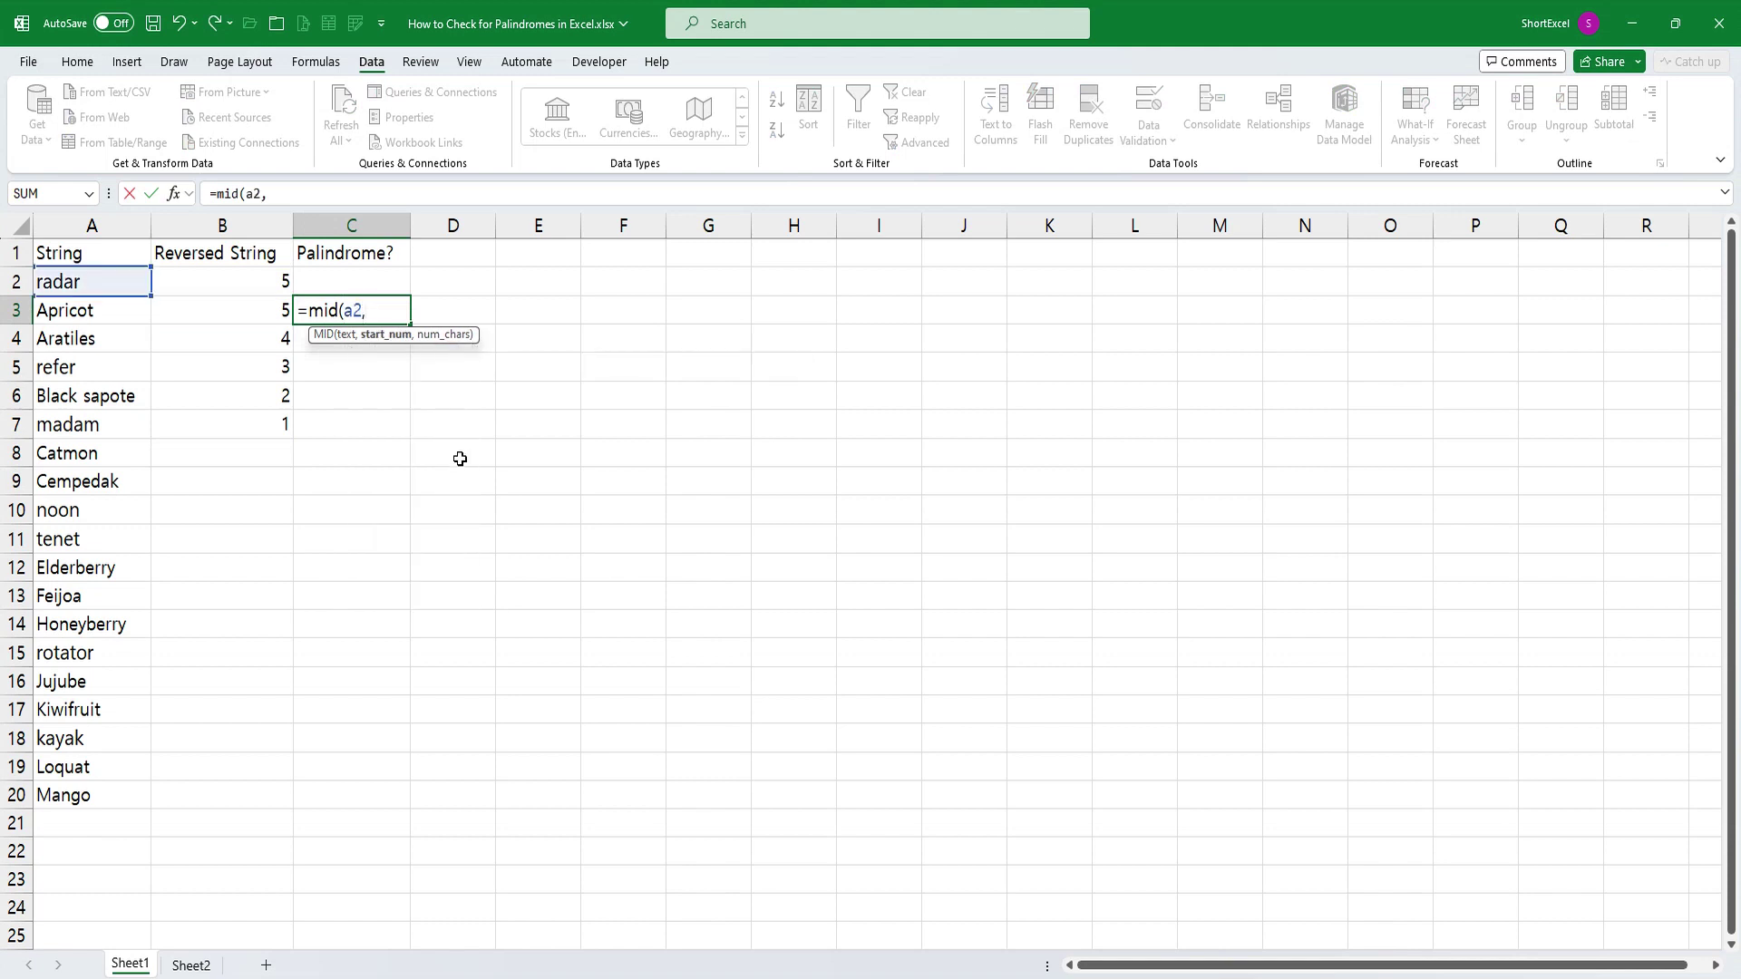
pyautogui.press('Left')
pyautogui.write('#,1')
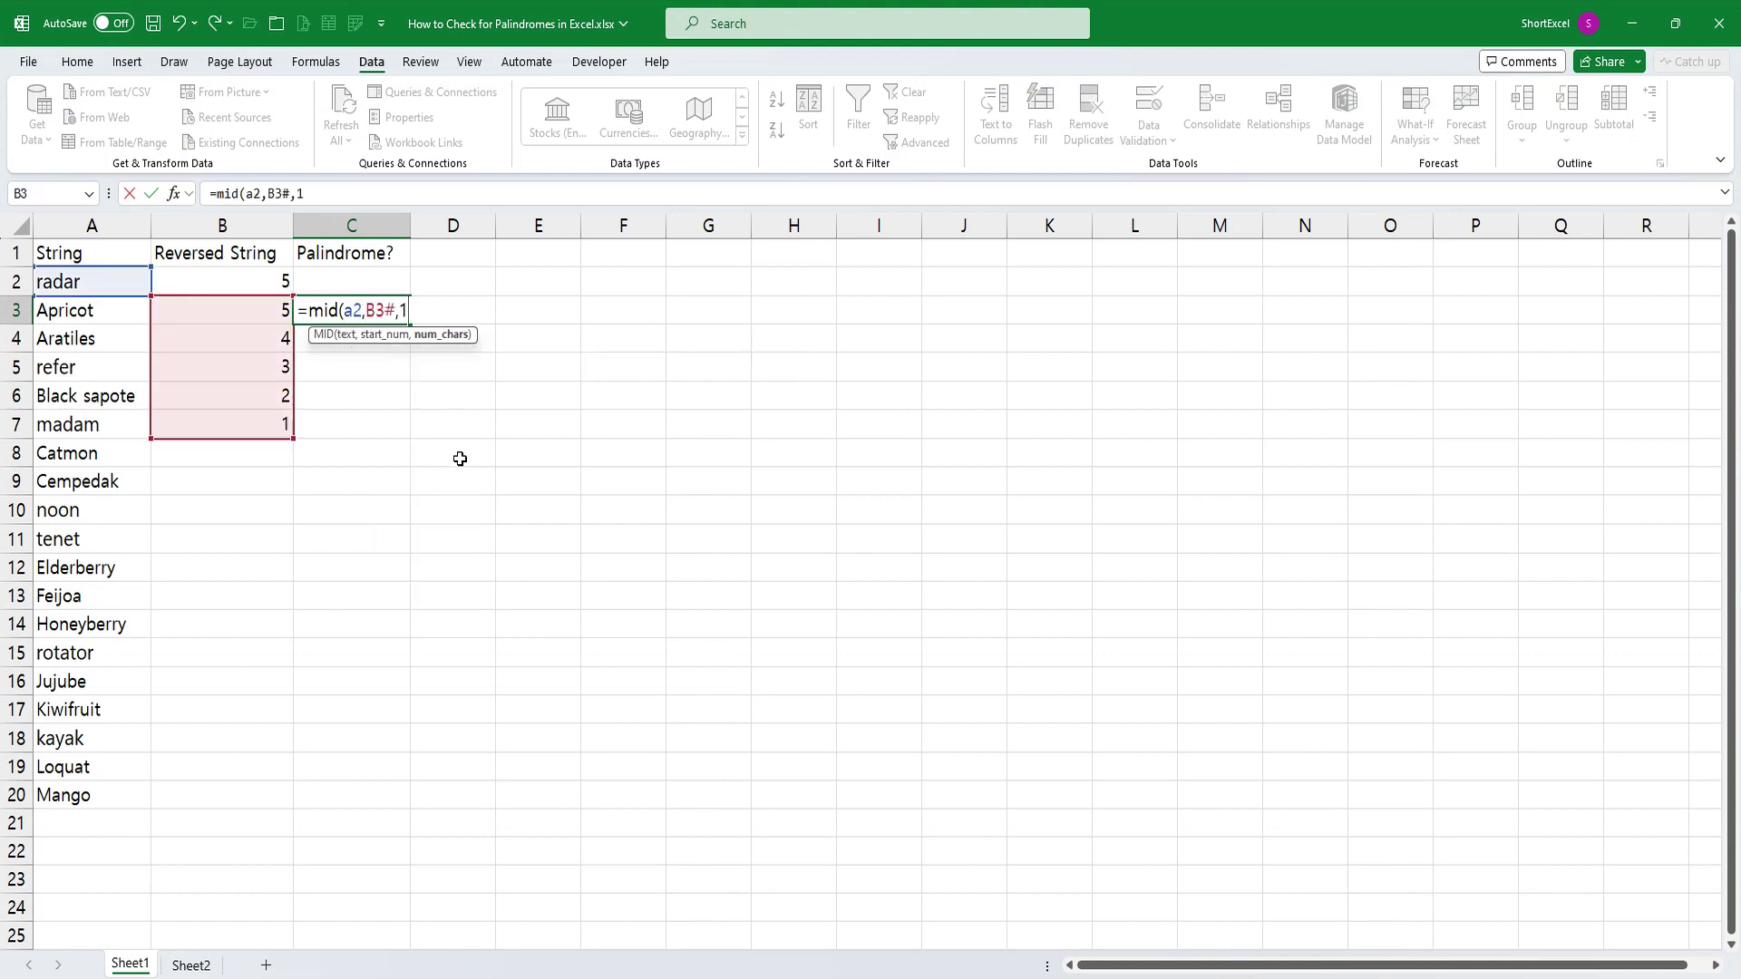
pyautogui.write(')')
pyautogui.hotkey('ctrl', 'Return')
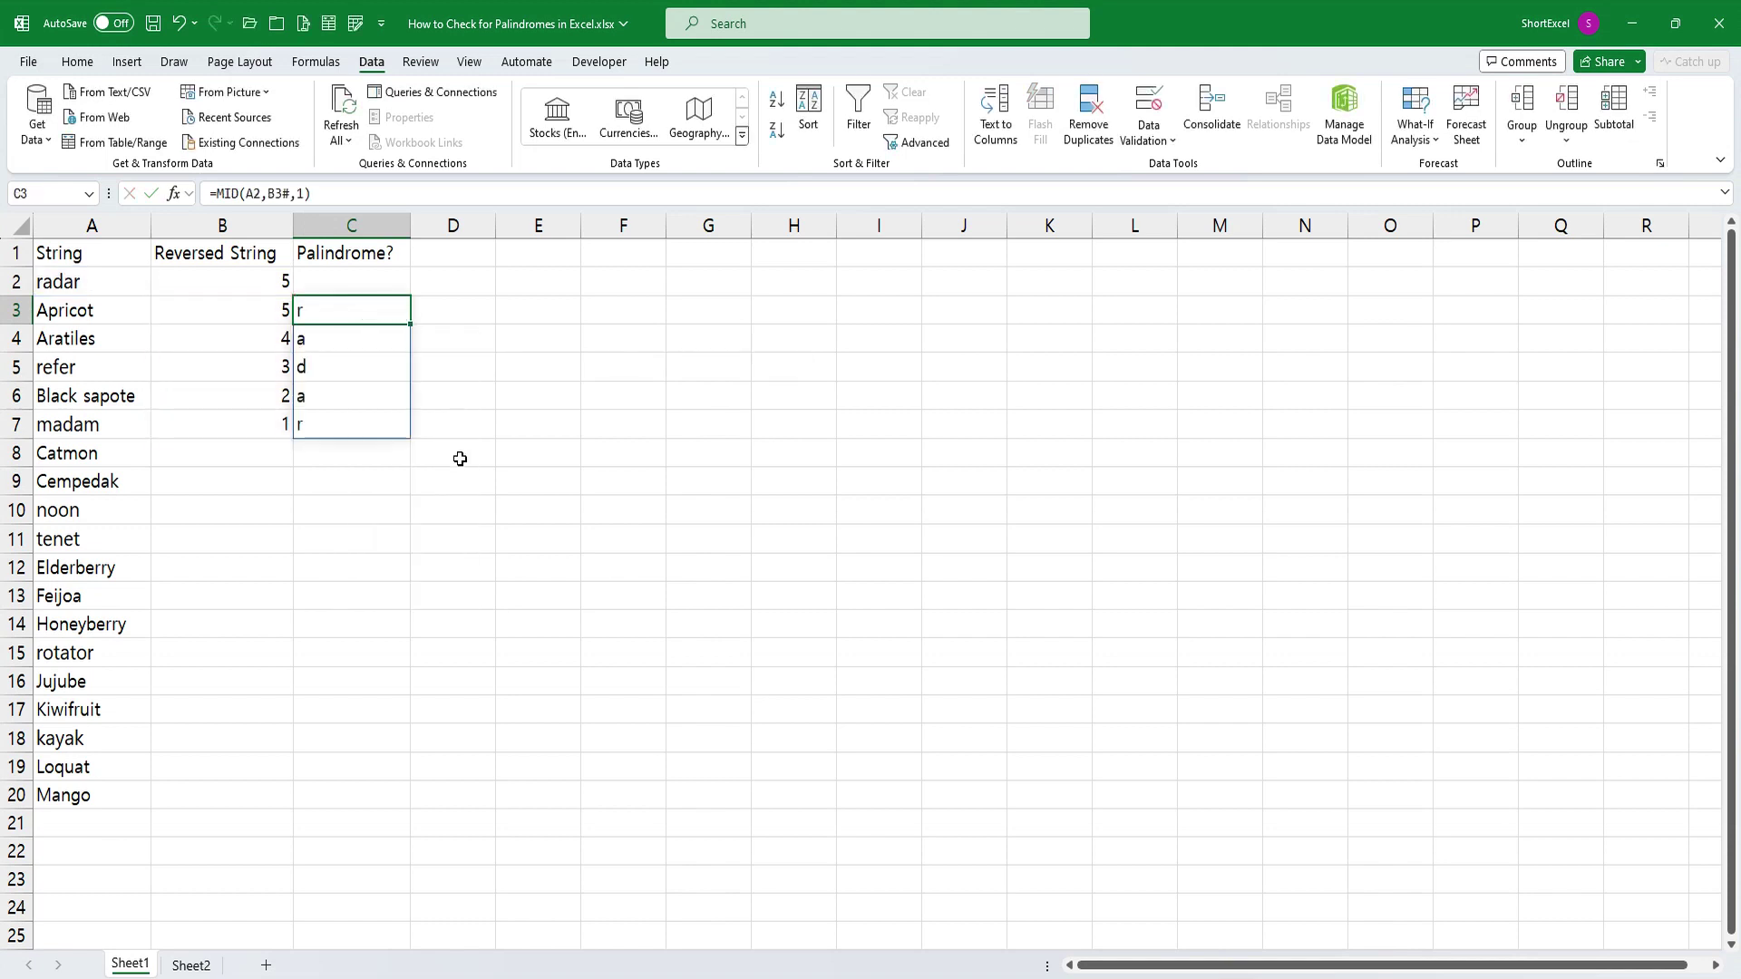
pyautogui.press('F2')
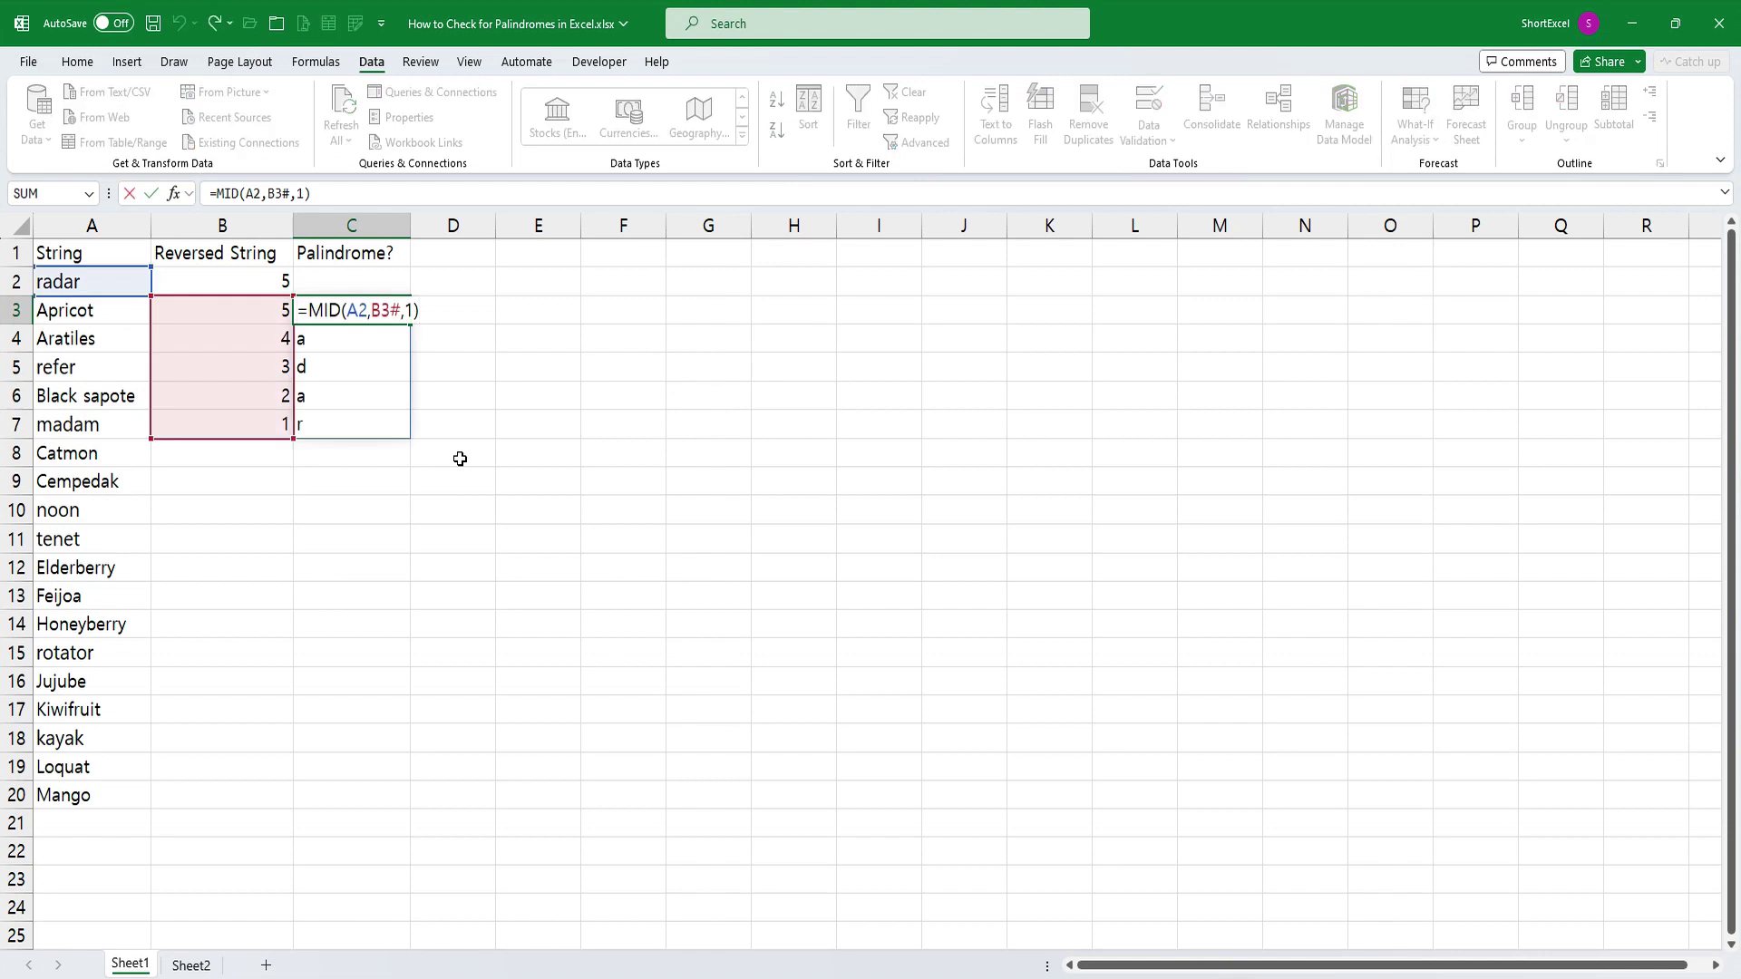
pyautogui.write('concat(')
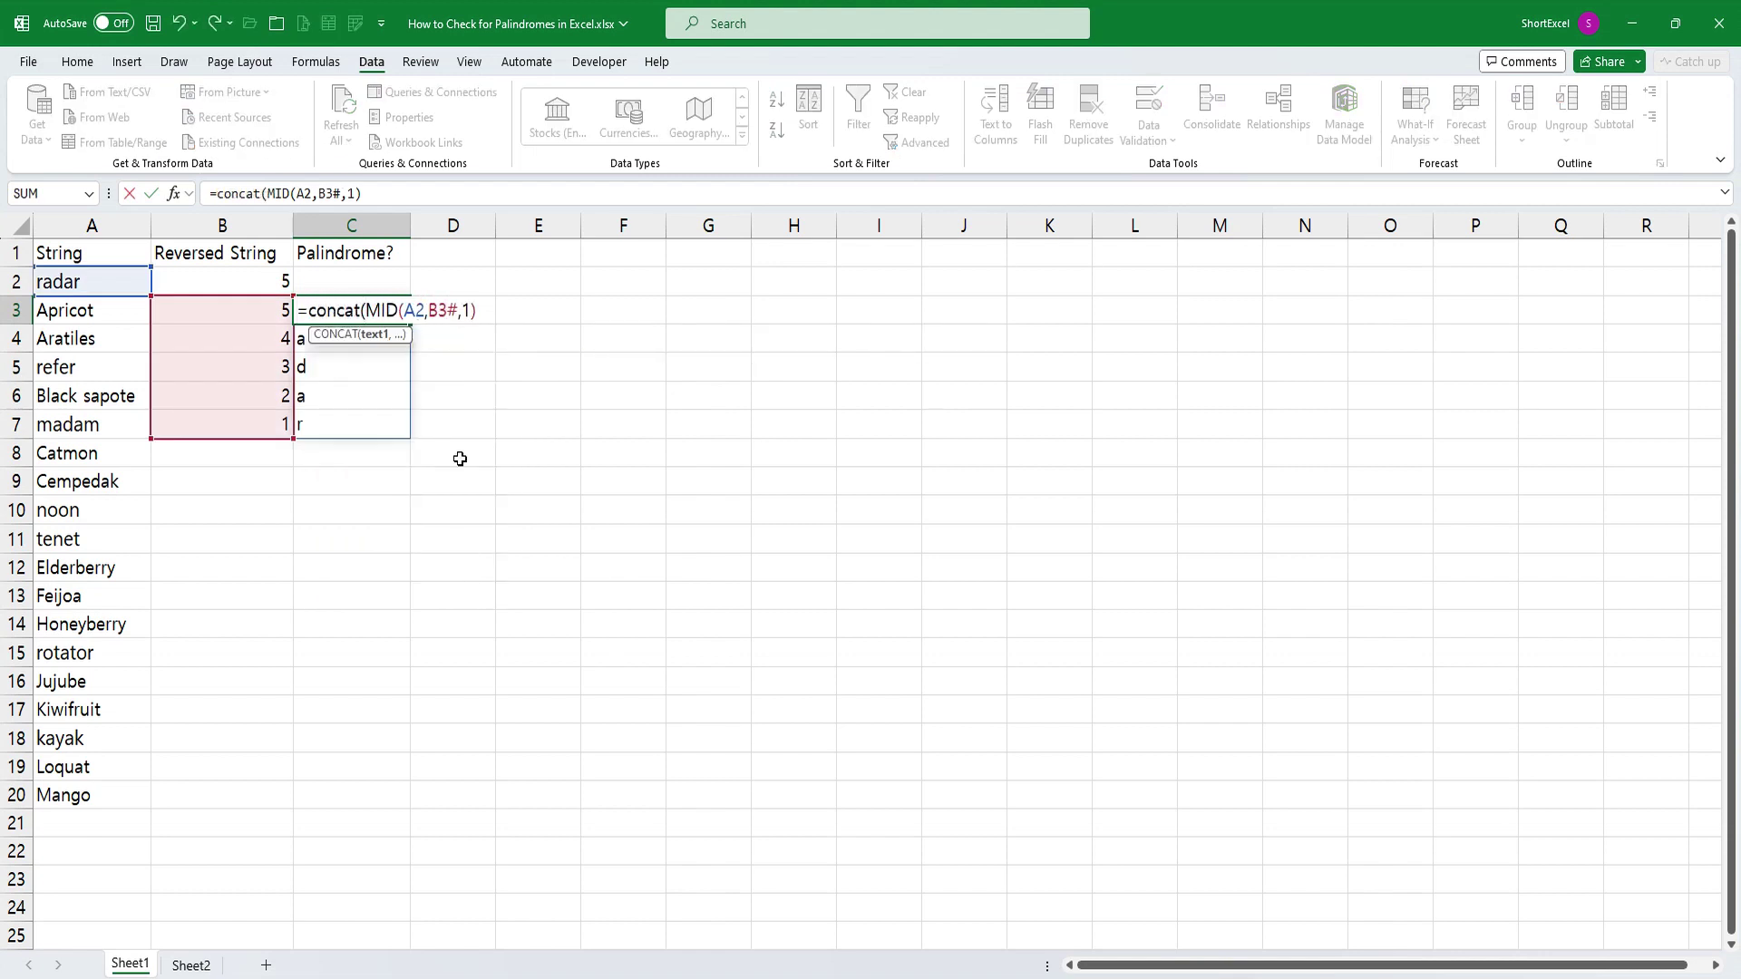
pyautogui.write(')')
pyautogui.hotkey('ctrl', 'Return')
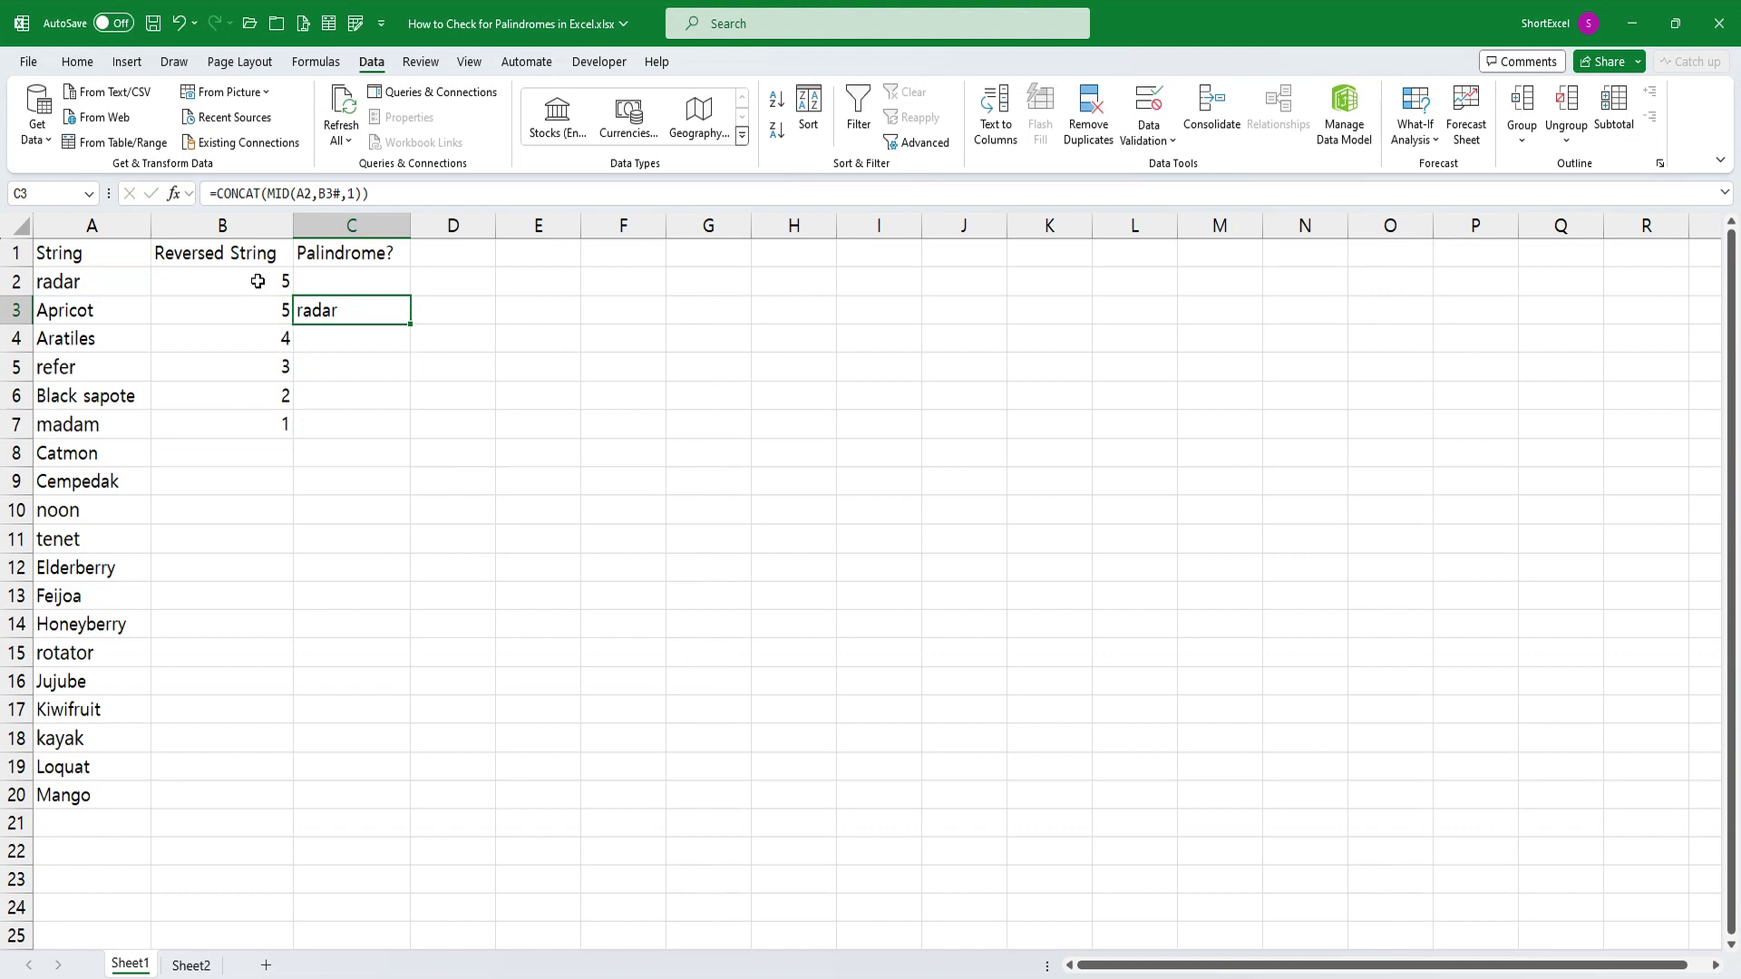
pyautogui.moveTo(259, 283); pyautogui.dragTo(350, 494)
pyautogui.press('Delete')
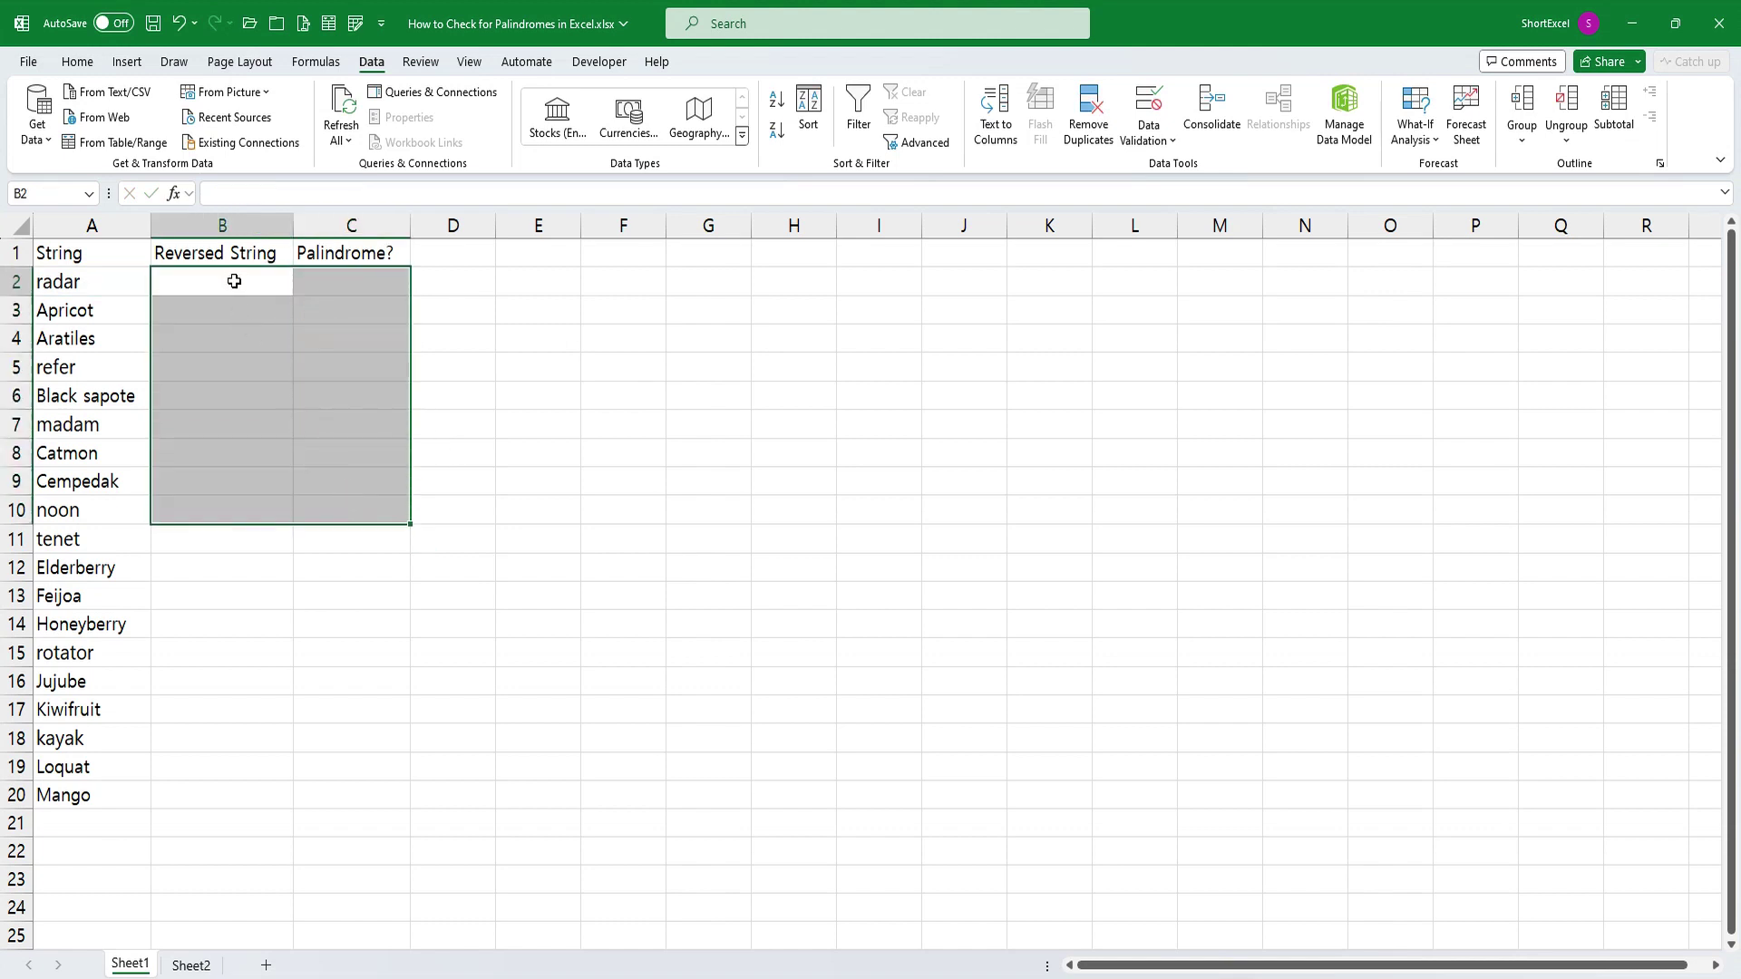
# Step: Enter =MAP(A2:A20,LAMBDA(a,CONCAT(MID(a,SEQUENCE(LEN(a),,LEN(a),-1),1)))) in B2
pyautogui.click(232, 273)
pyautogui.write('=m')
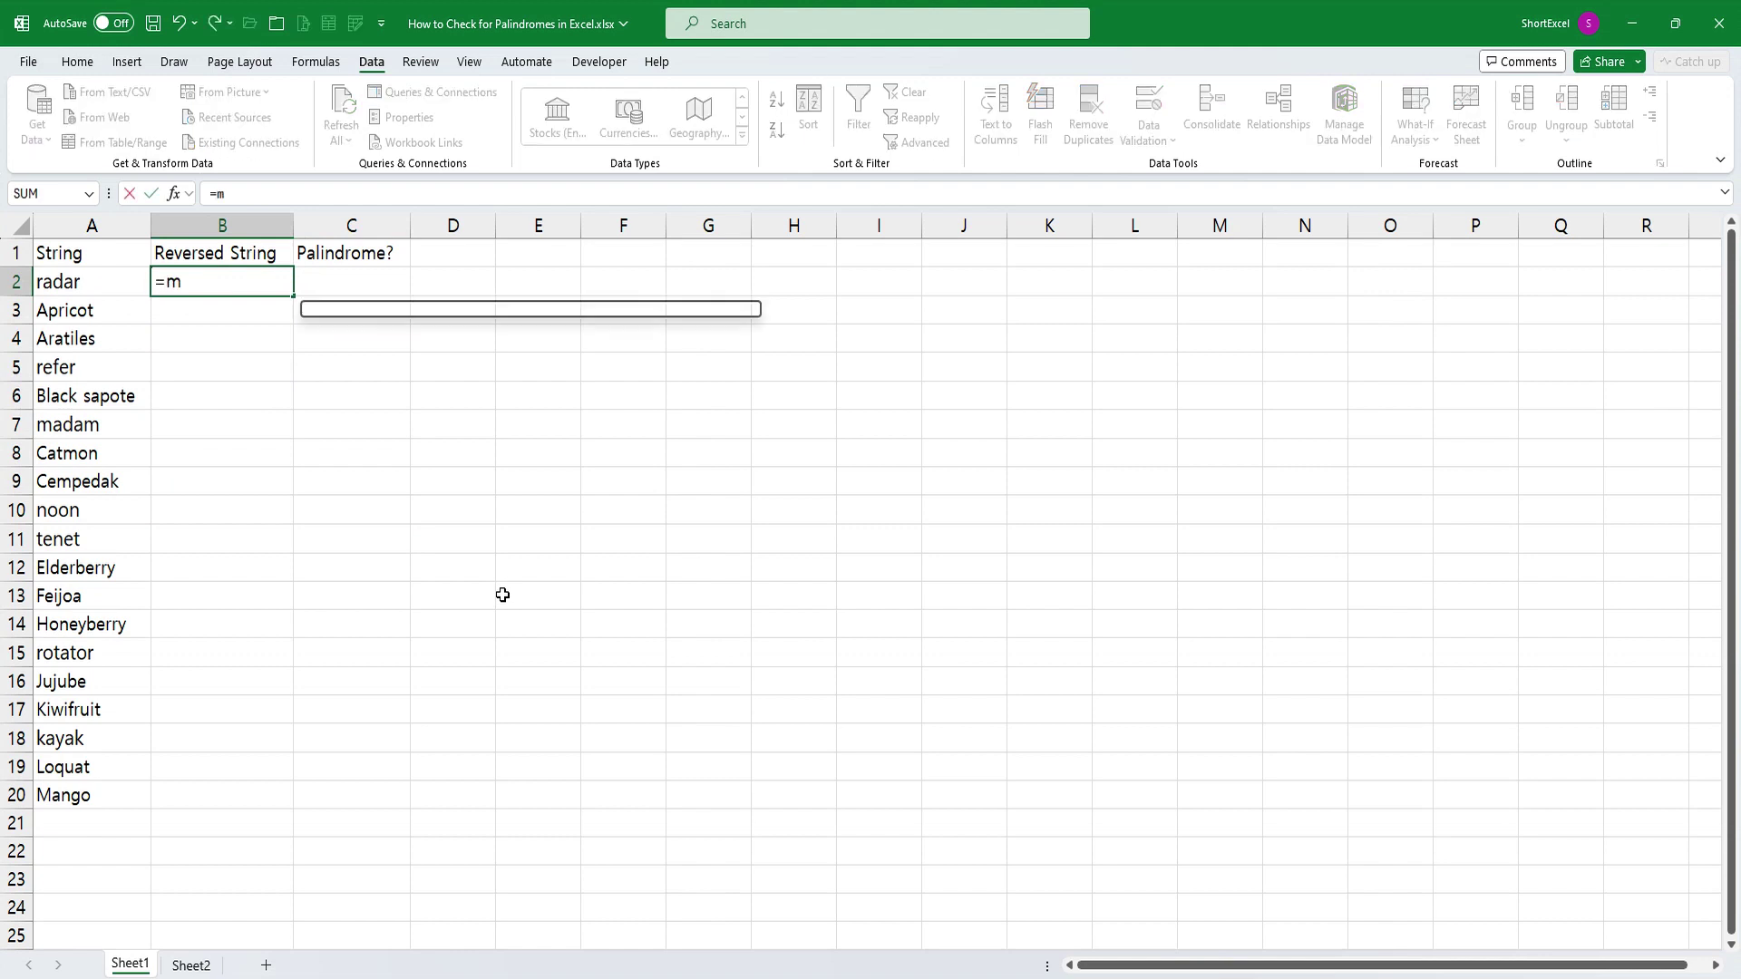
pyautogui.write('ap(')
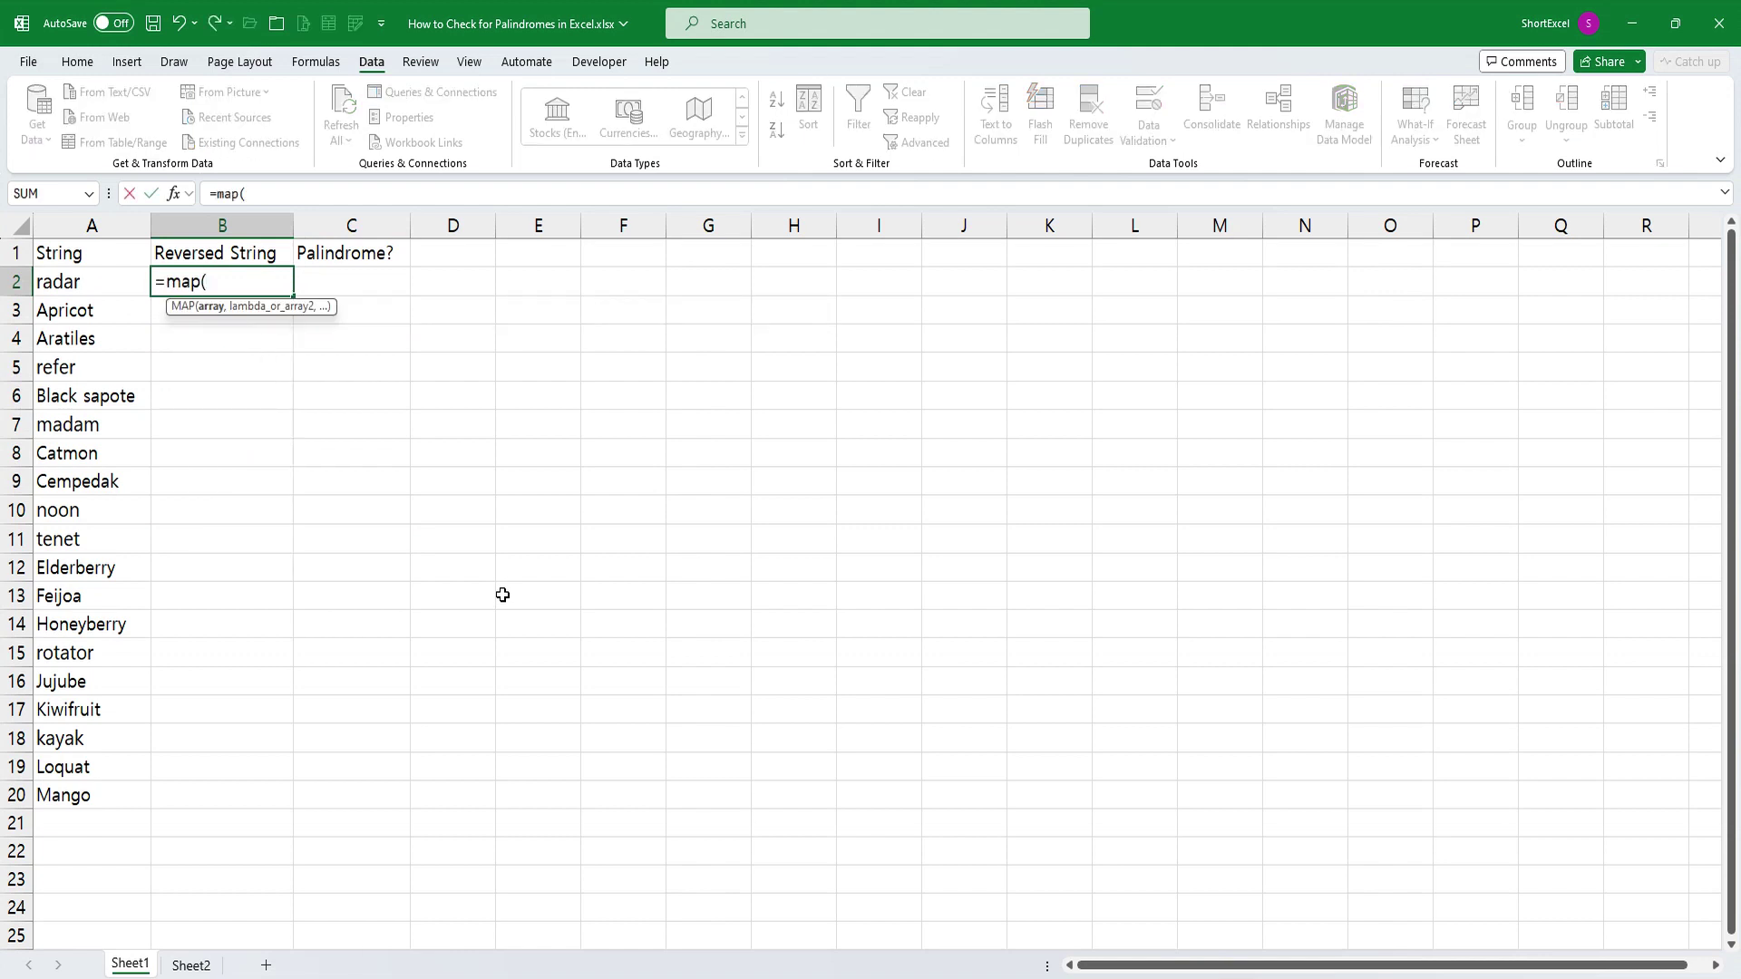
pyautogui.moveTo(109, 281); pyautogui.dragTo(103, 789)
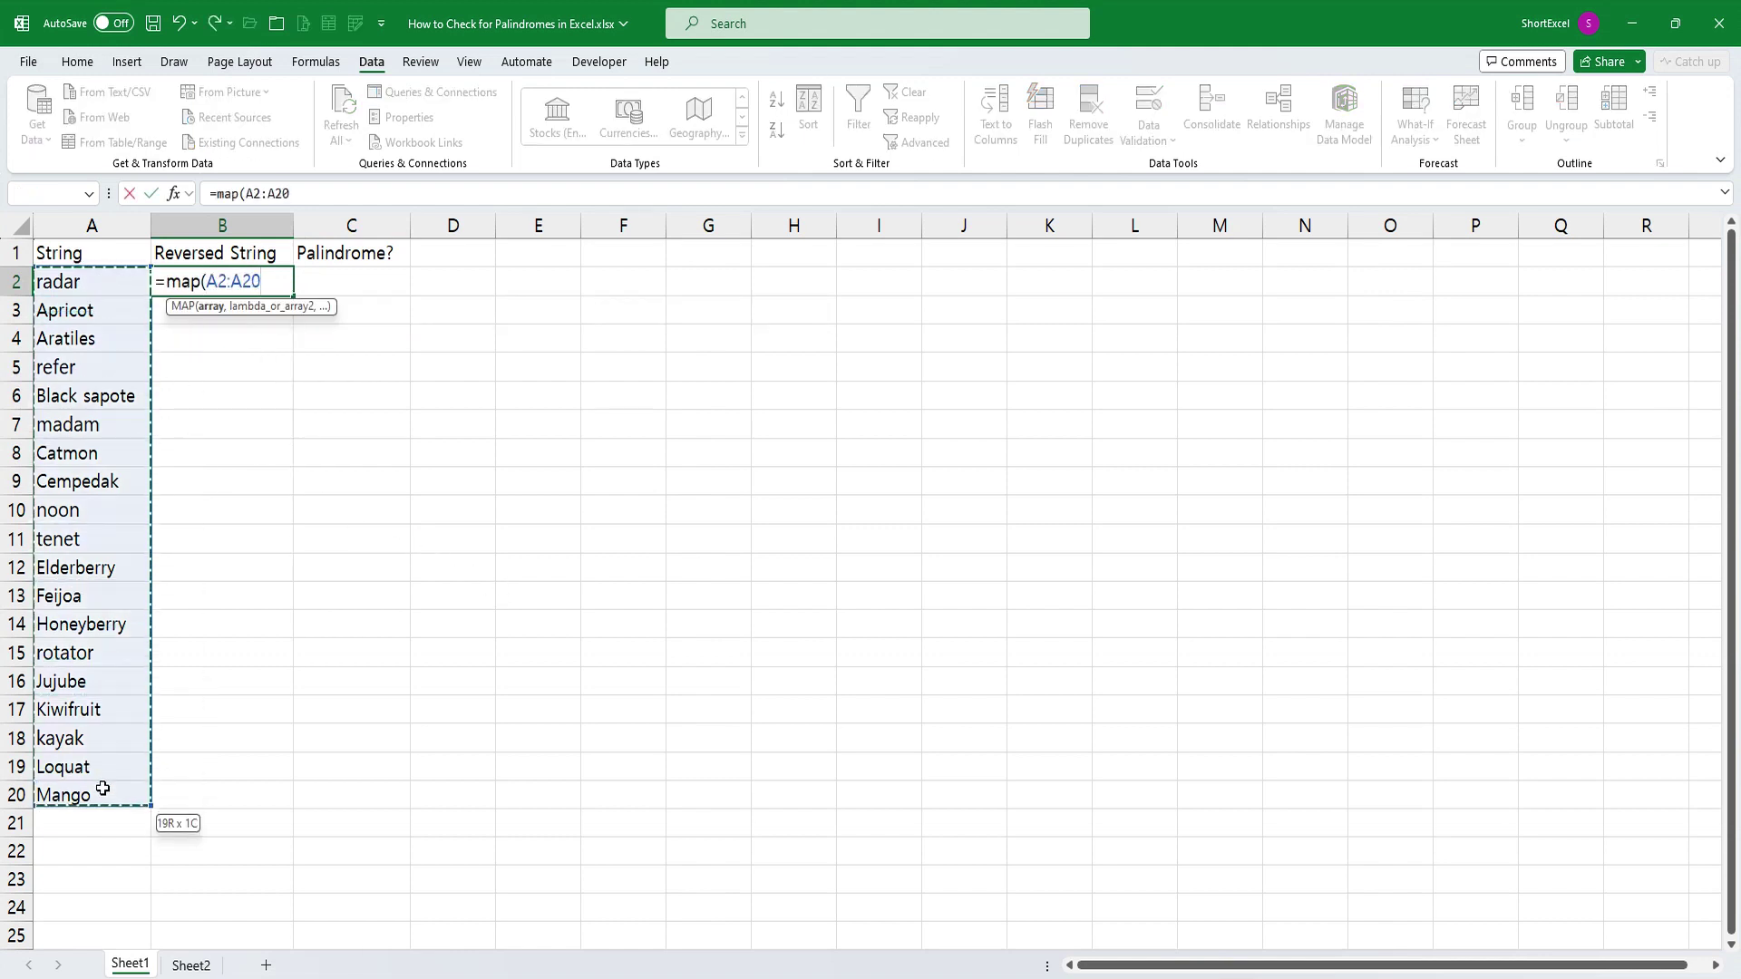
pyautogui.write(',')
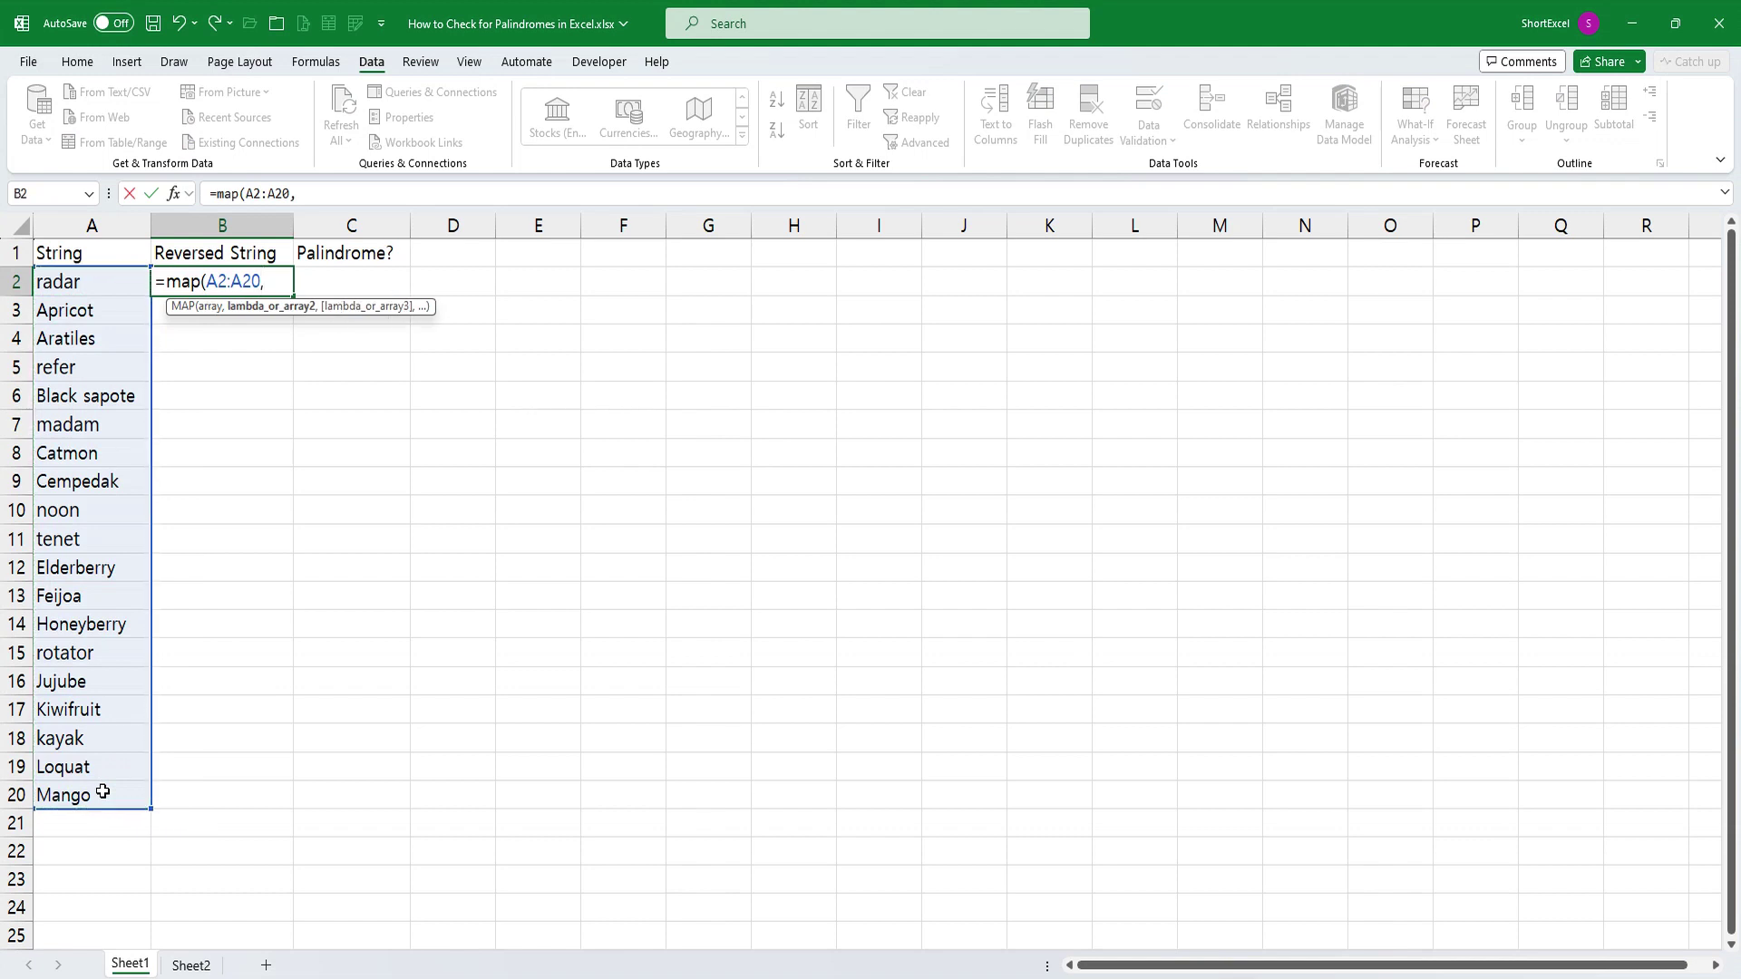
pyautogui.write('lambda(a')
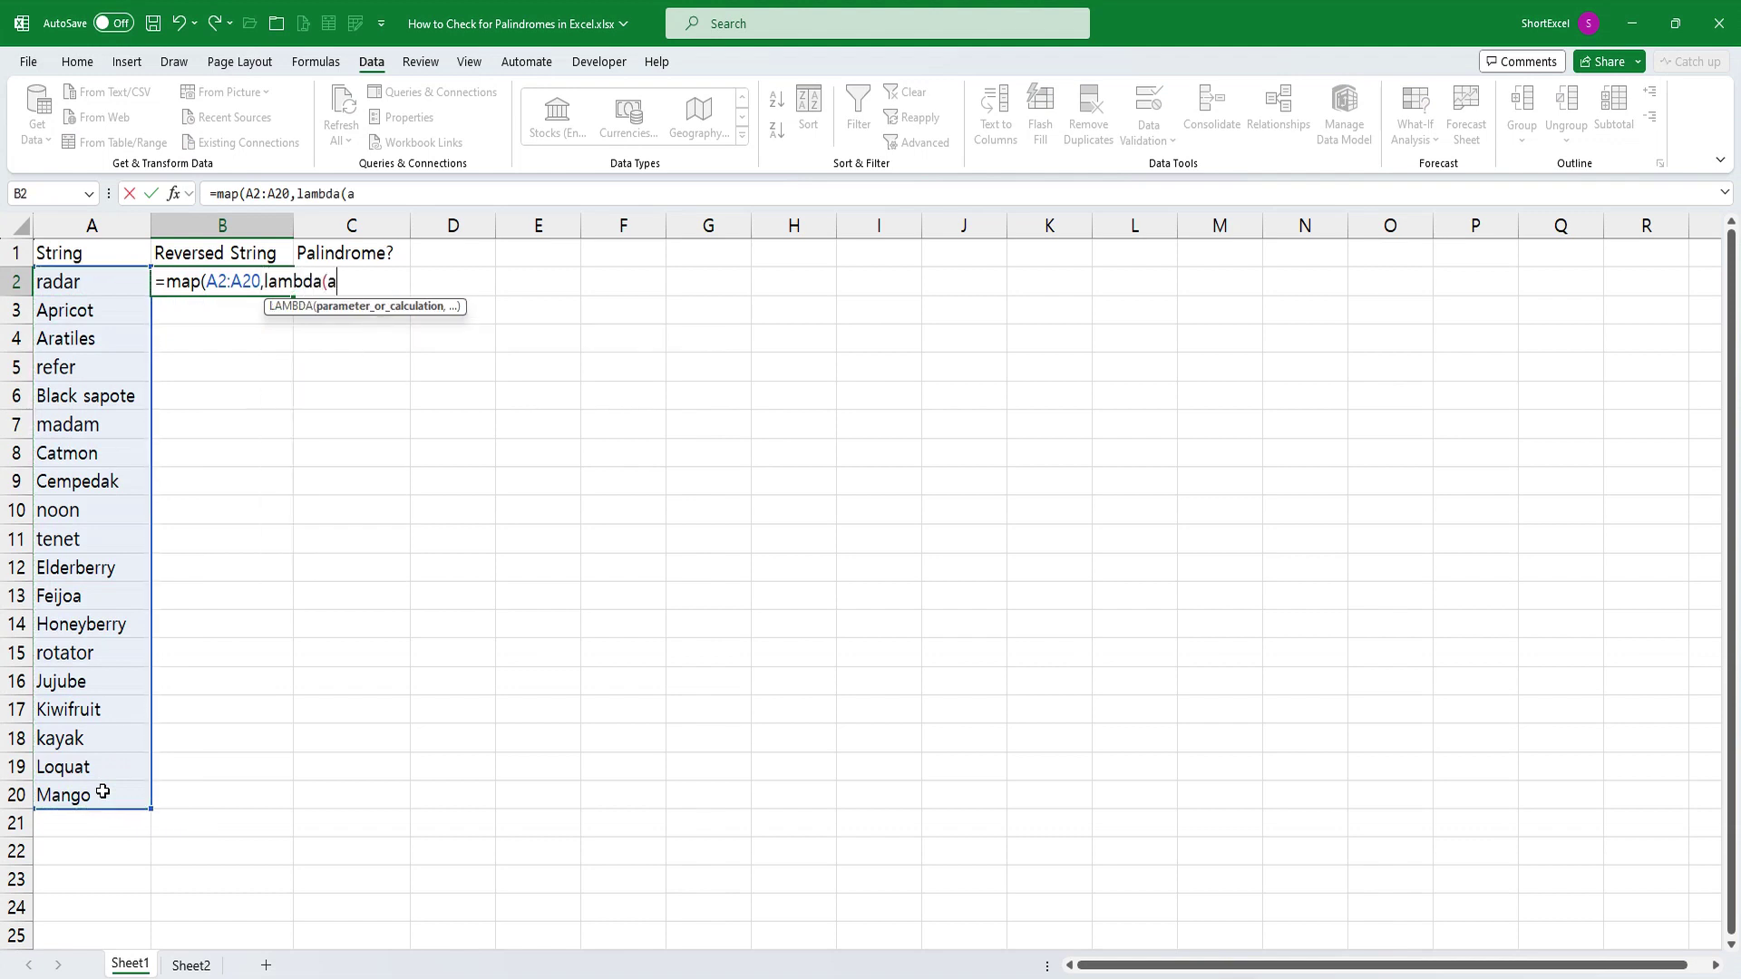
pyautogui.write(',concat')
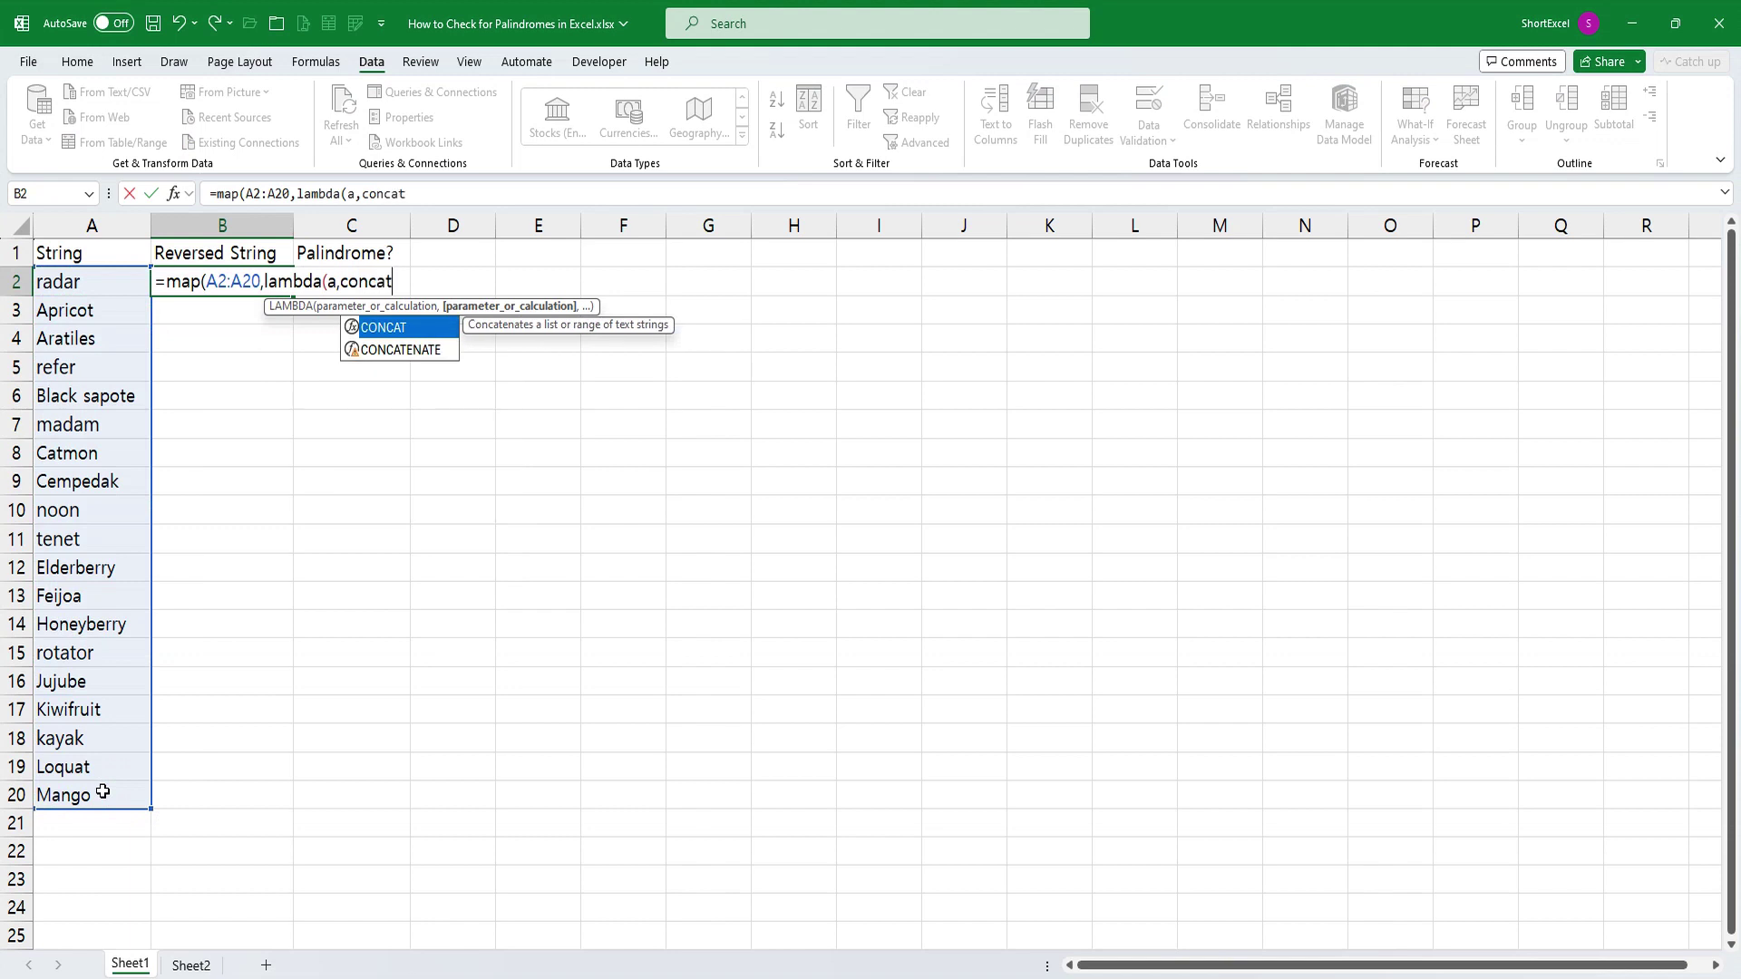
pyautogui.write('(mid')
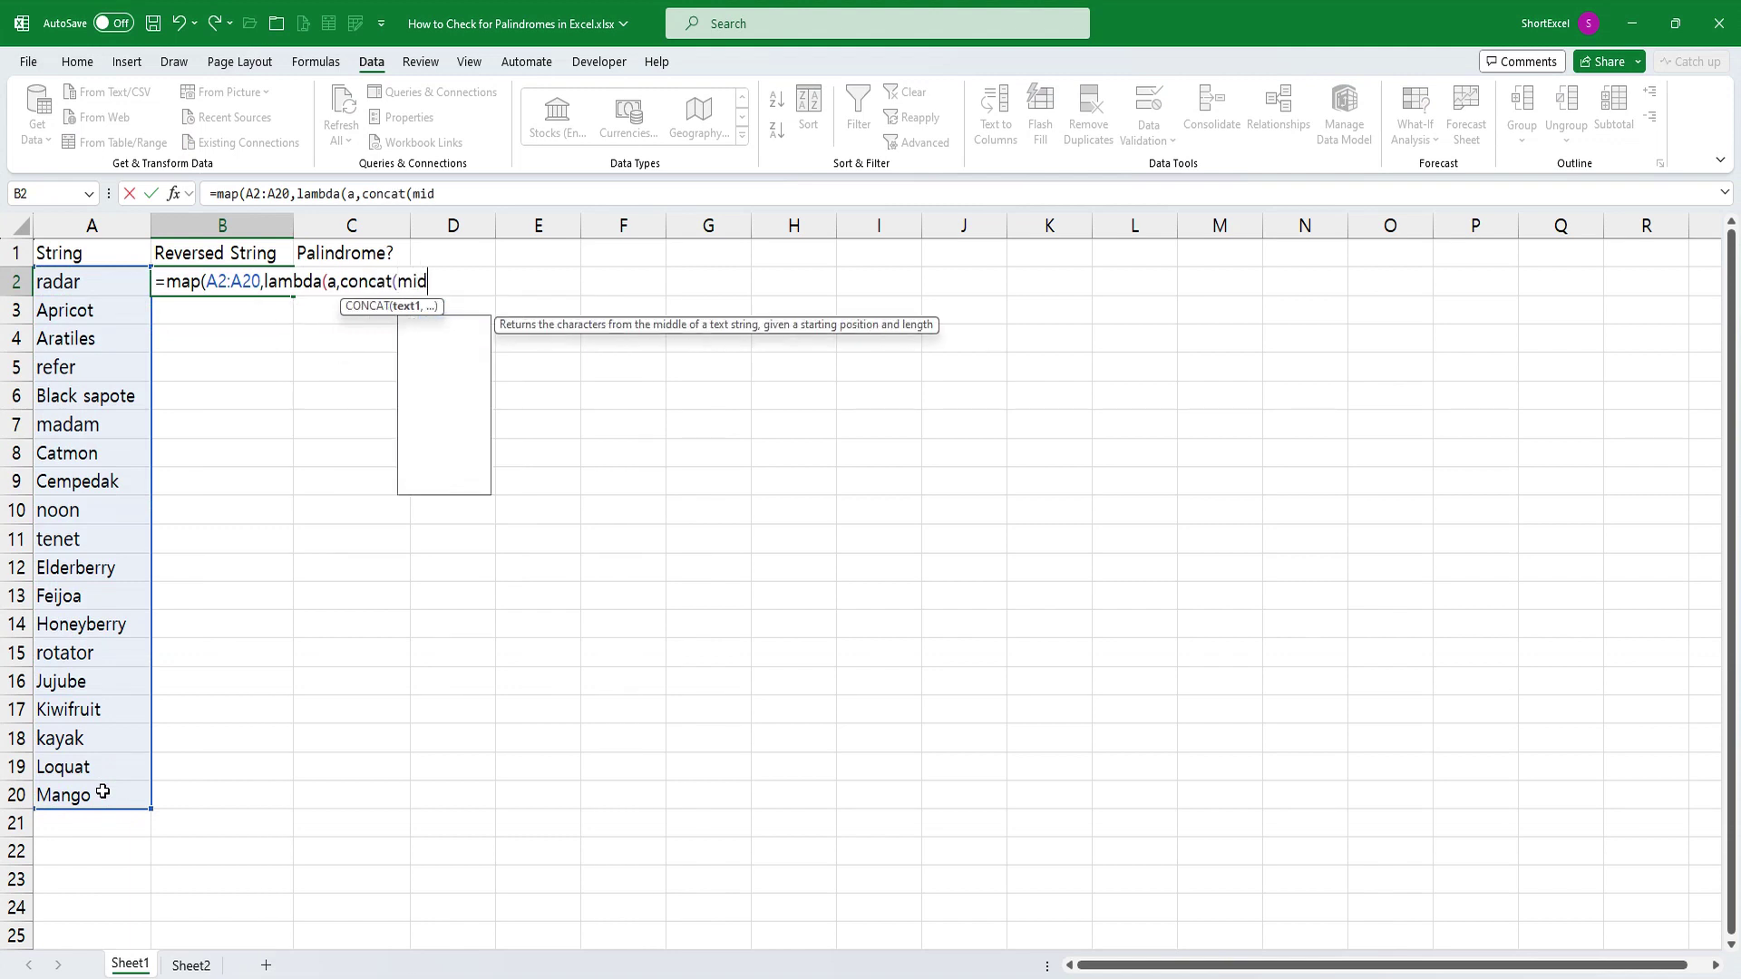
pyautogui.write('(a,')
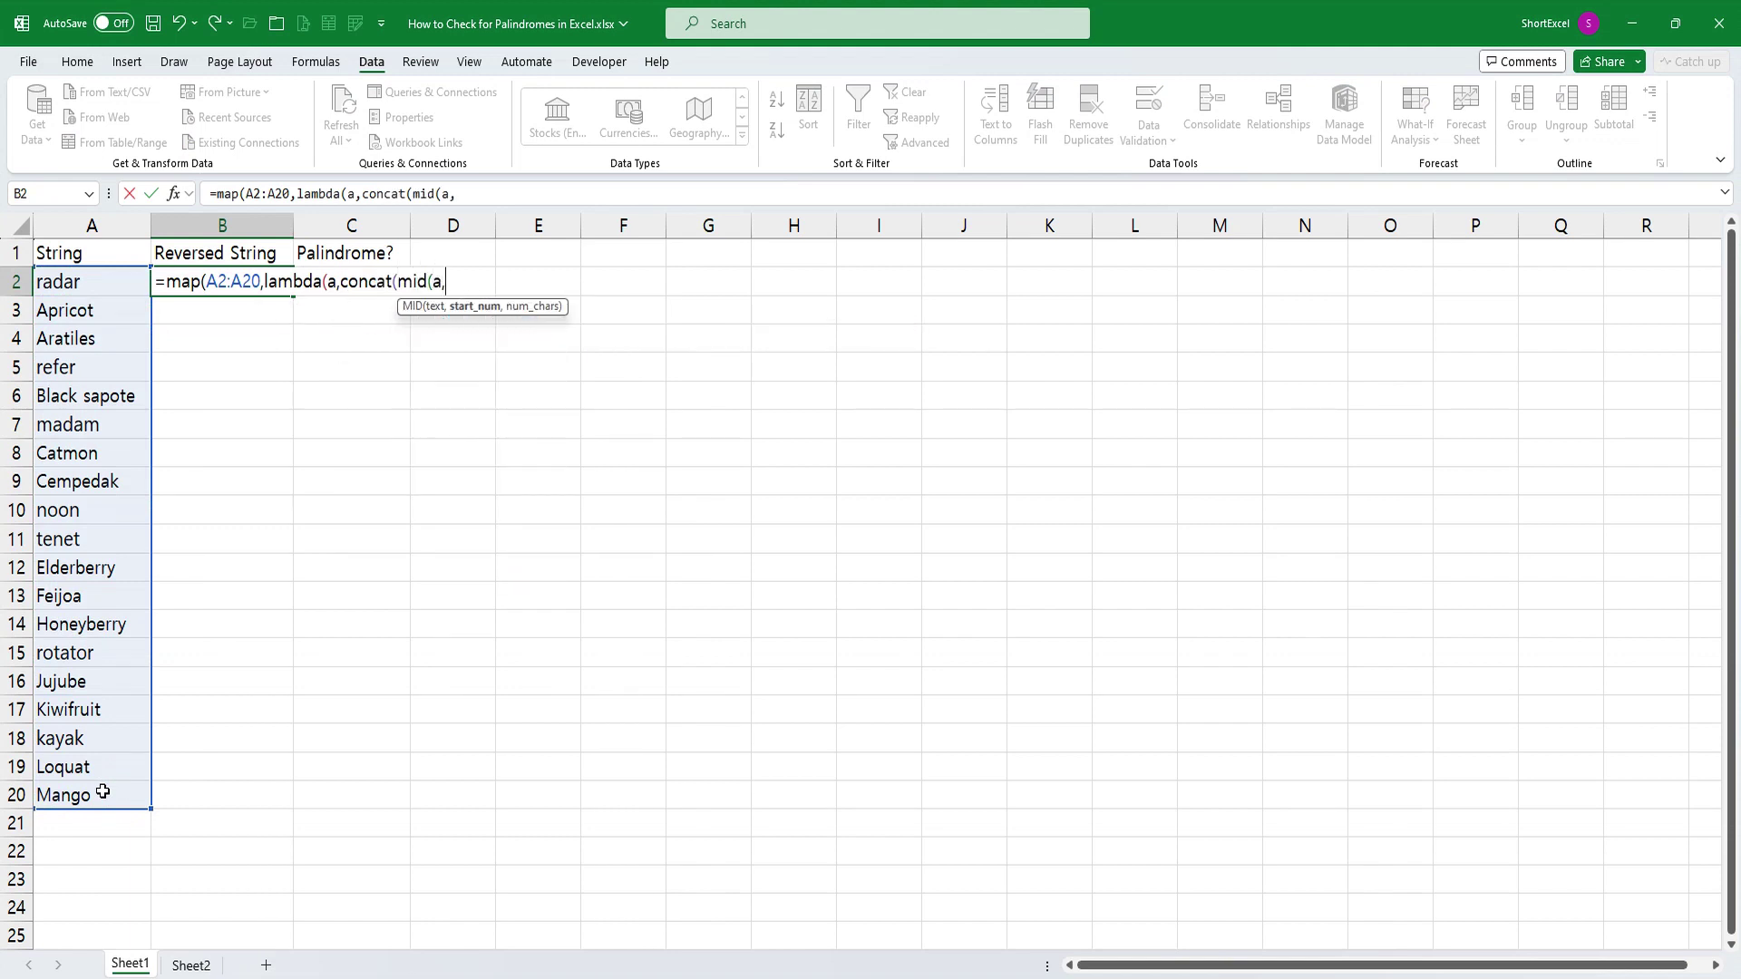
pyautogui.write('seq')
pyautogui.press('Tab')
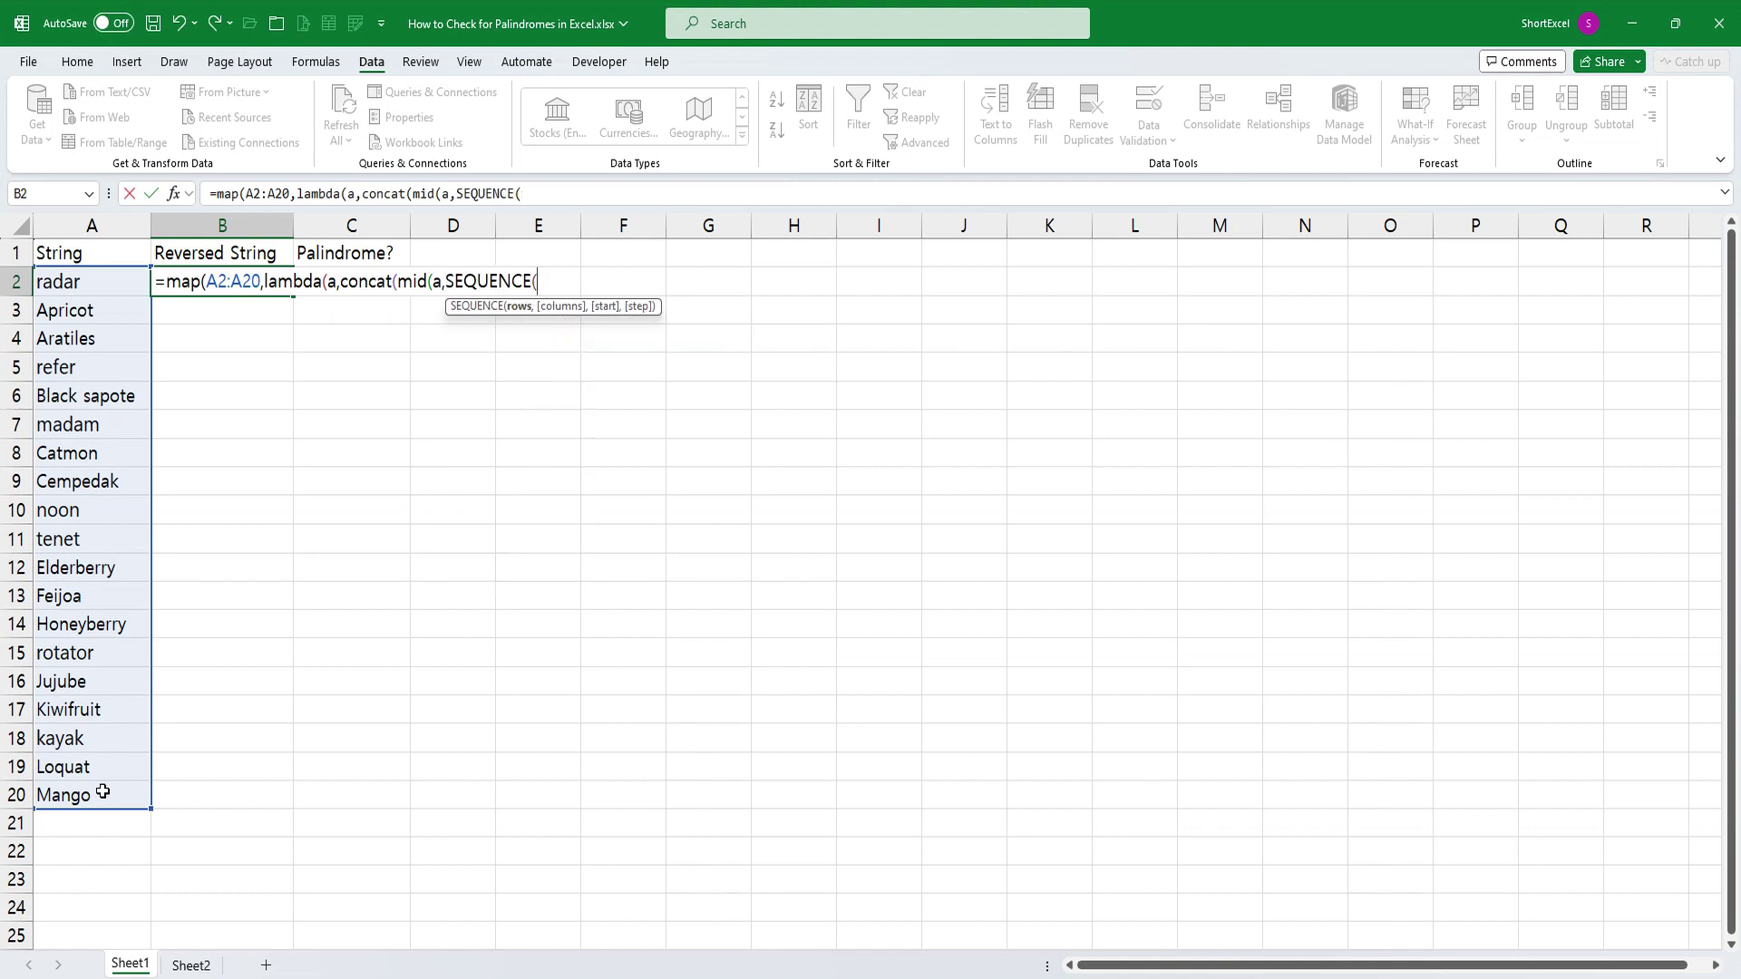
pyautogui.write('len')
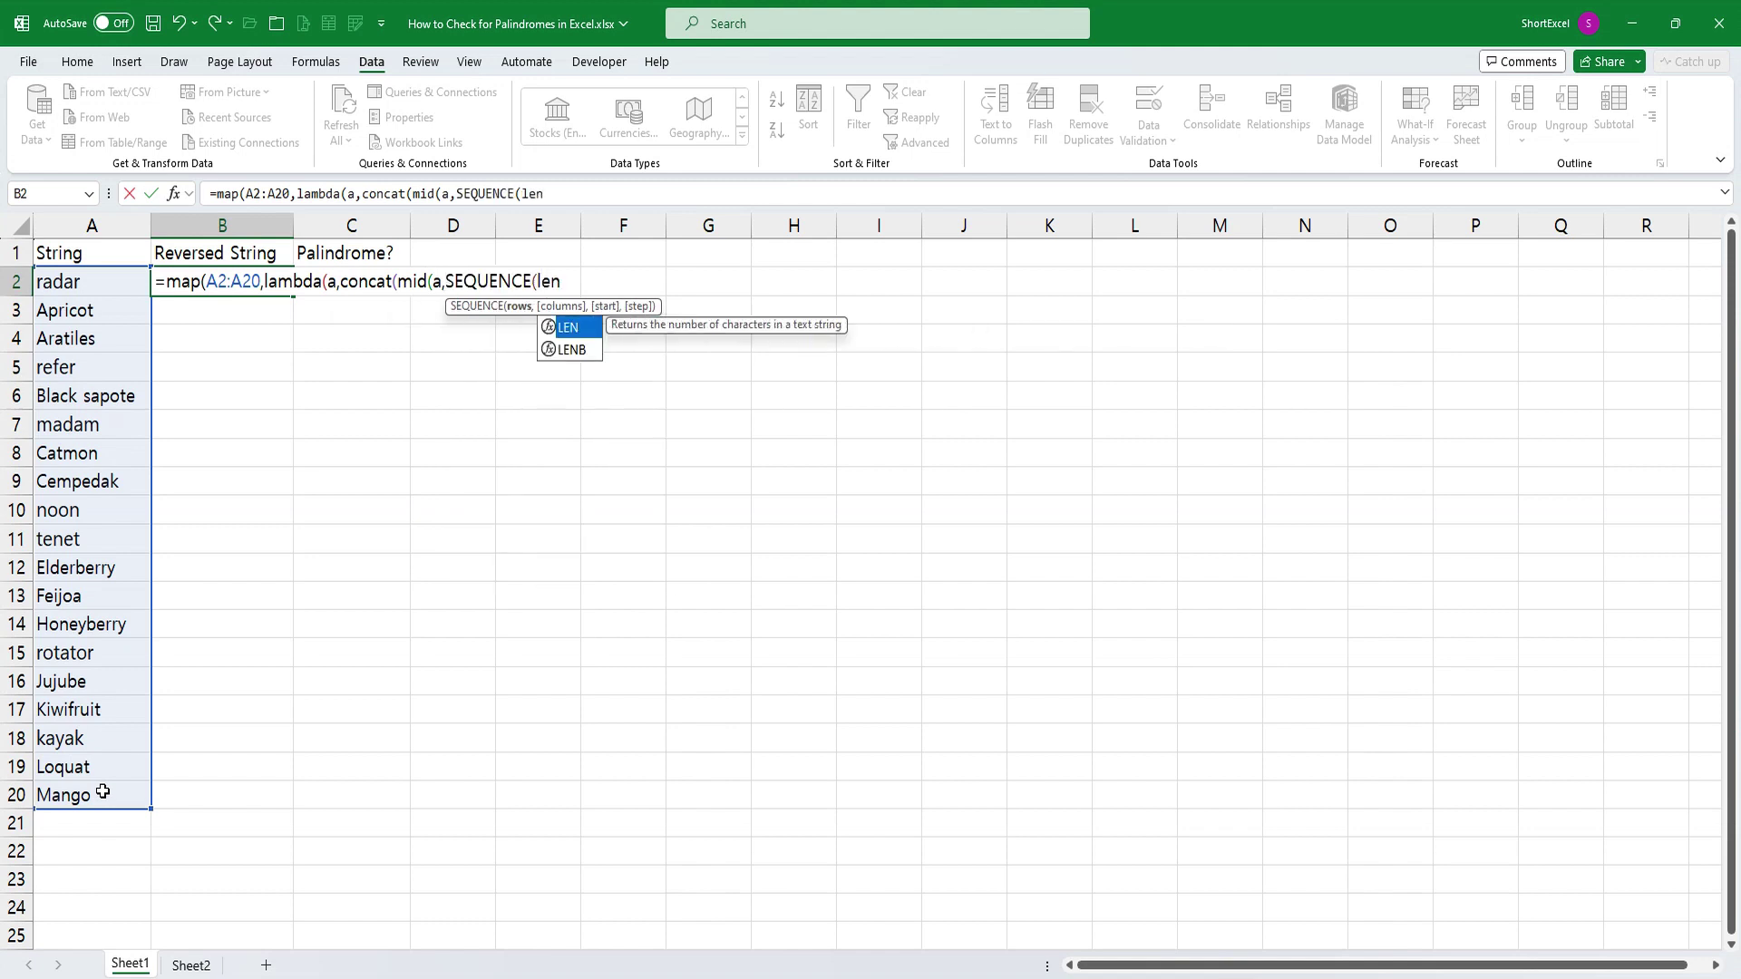
pyautogui.write('(a),')
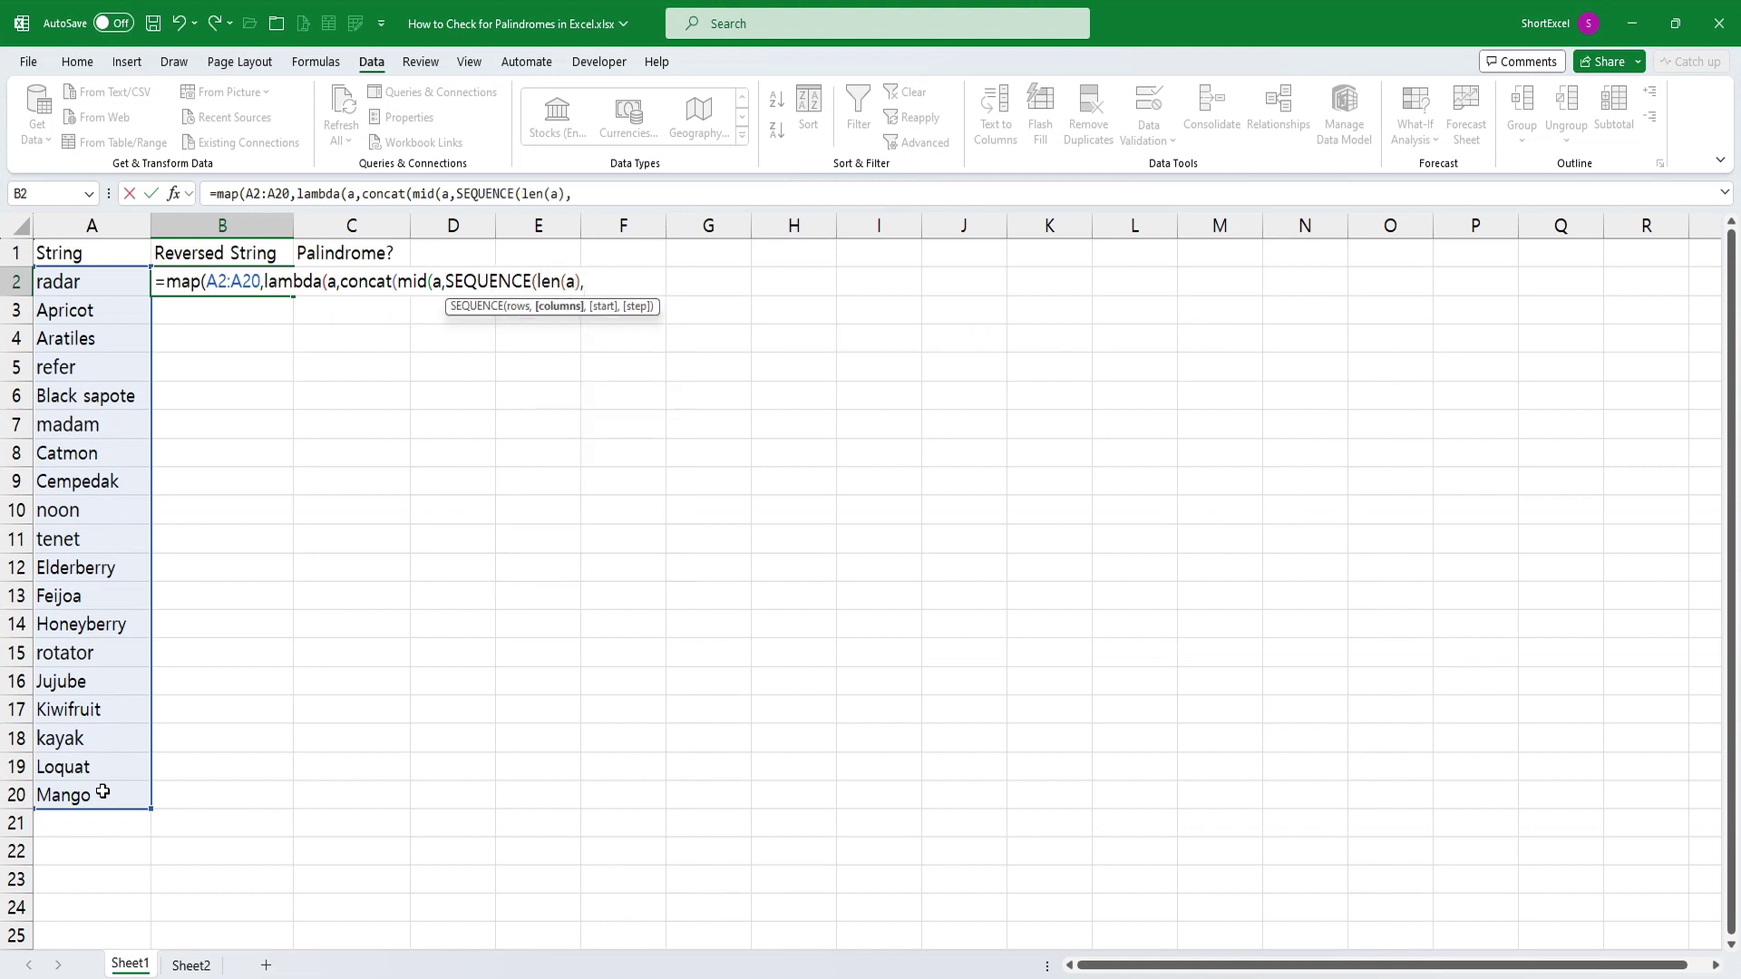
pyautogui.write(',len9')
pyautogui.press('BackSpace')
pyautogui.write('(a')
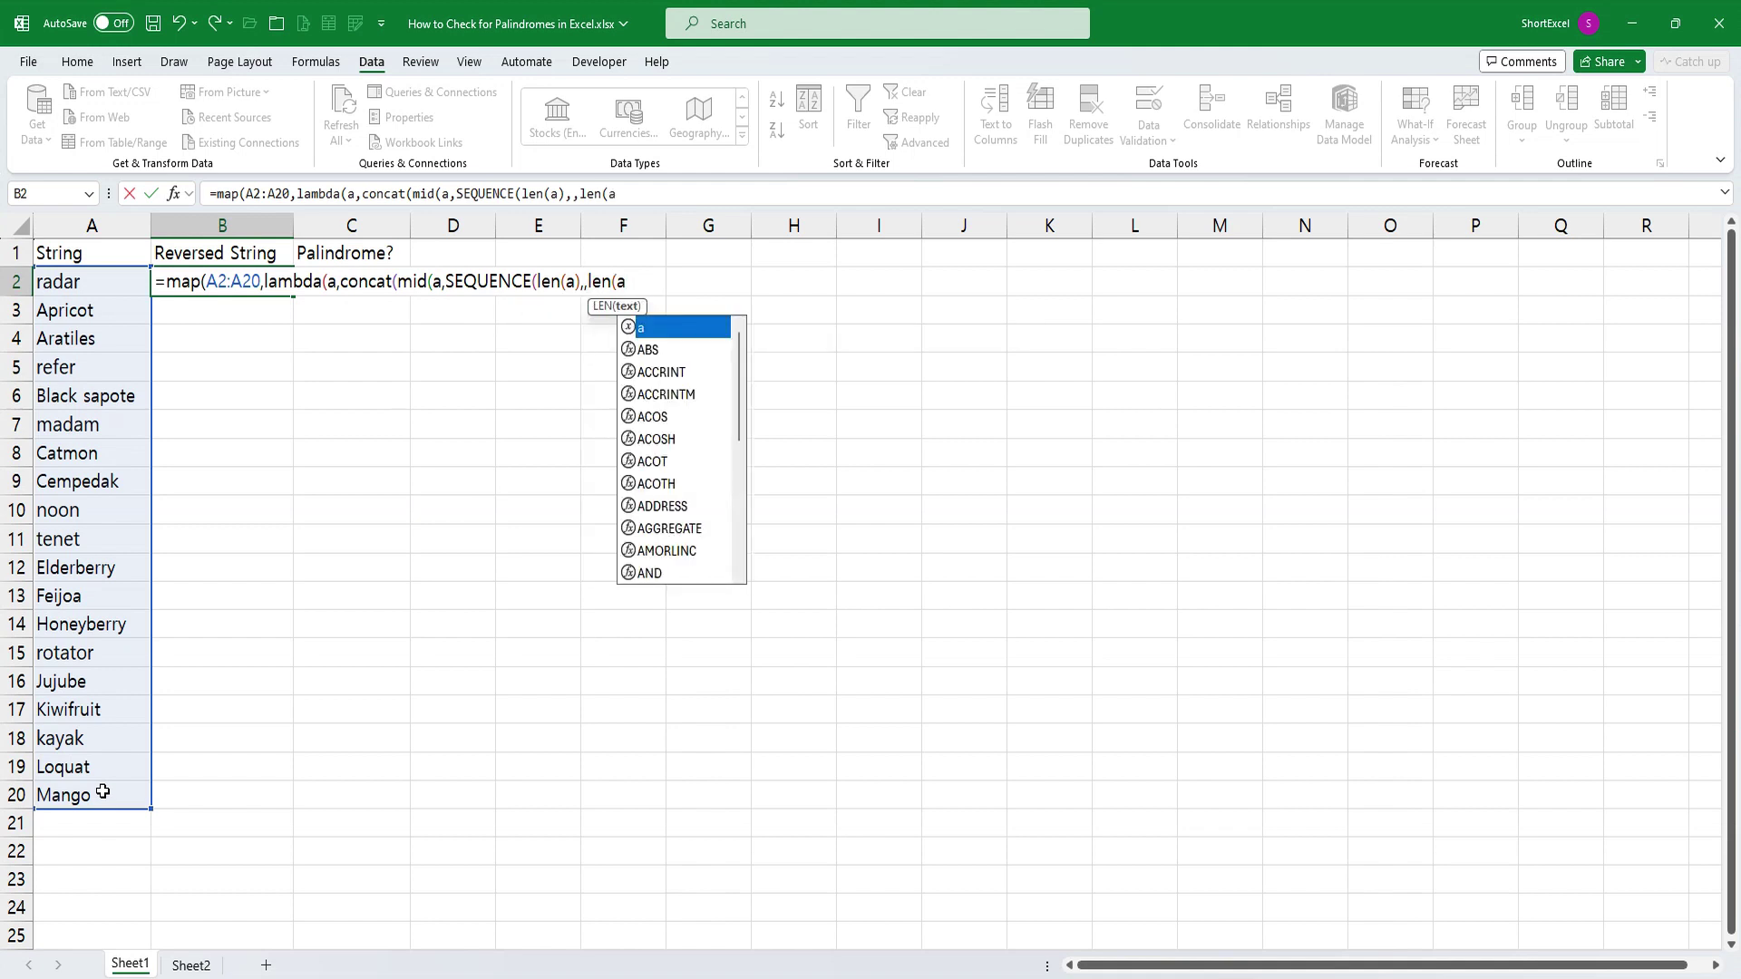
pyautogui.write('),')
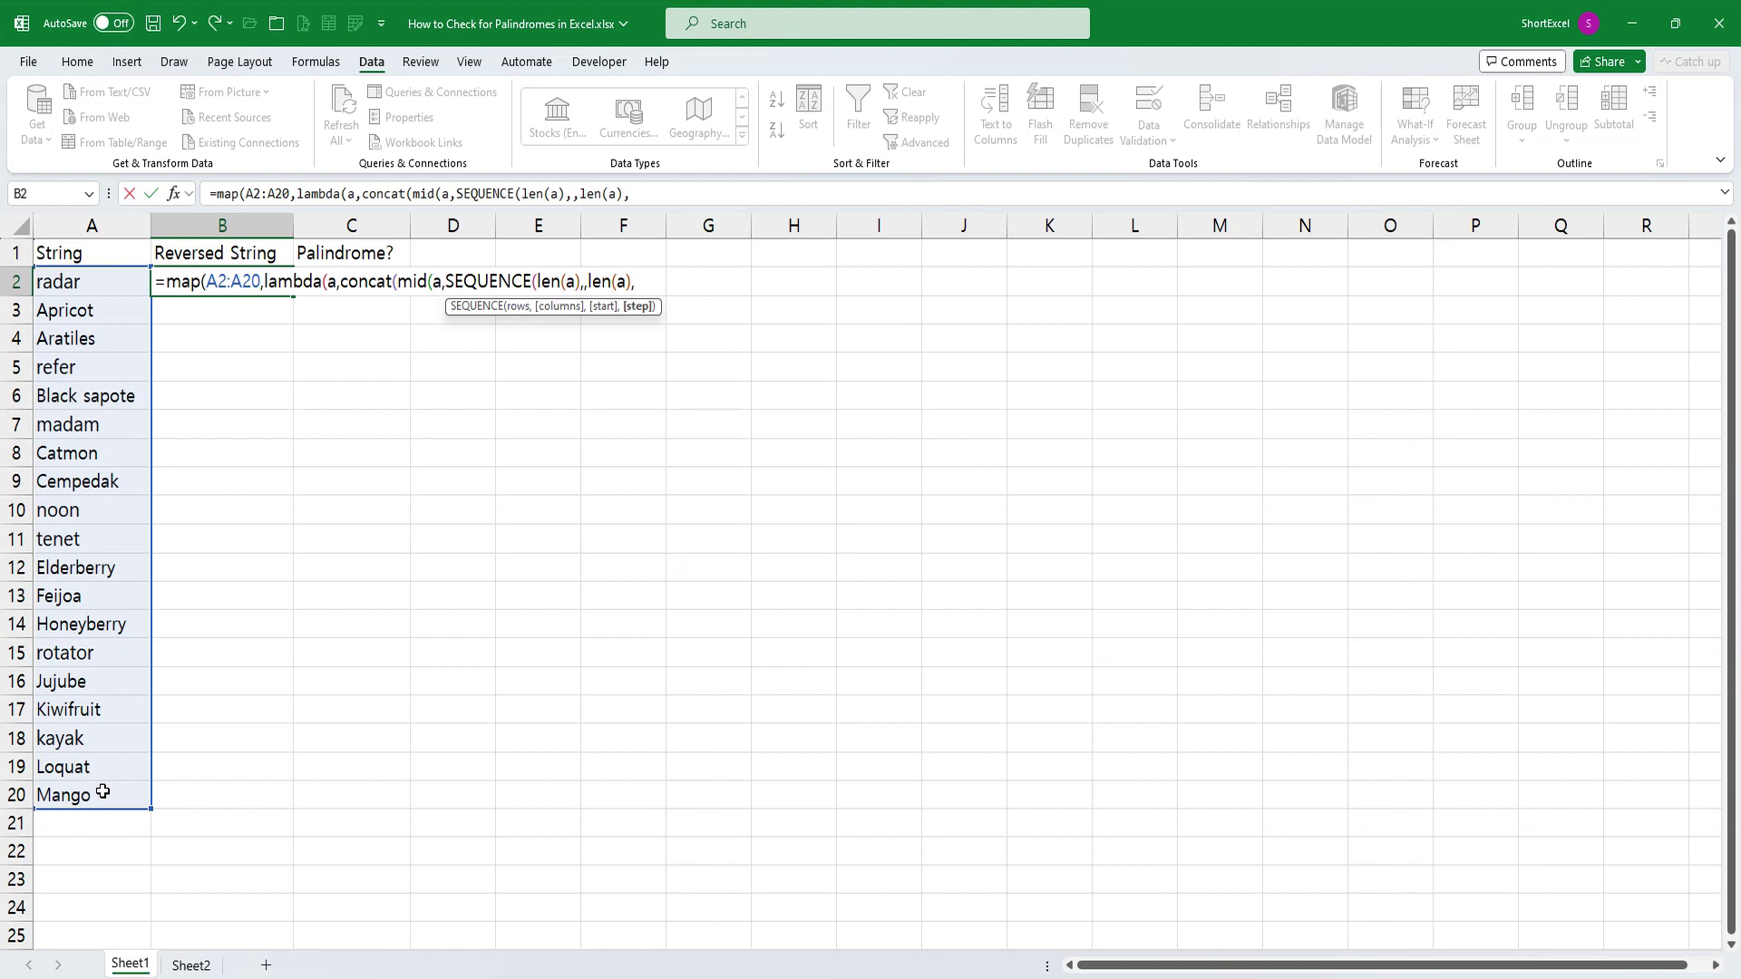
pyautogui.write('-1)')
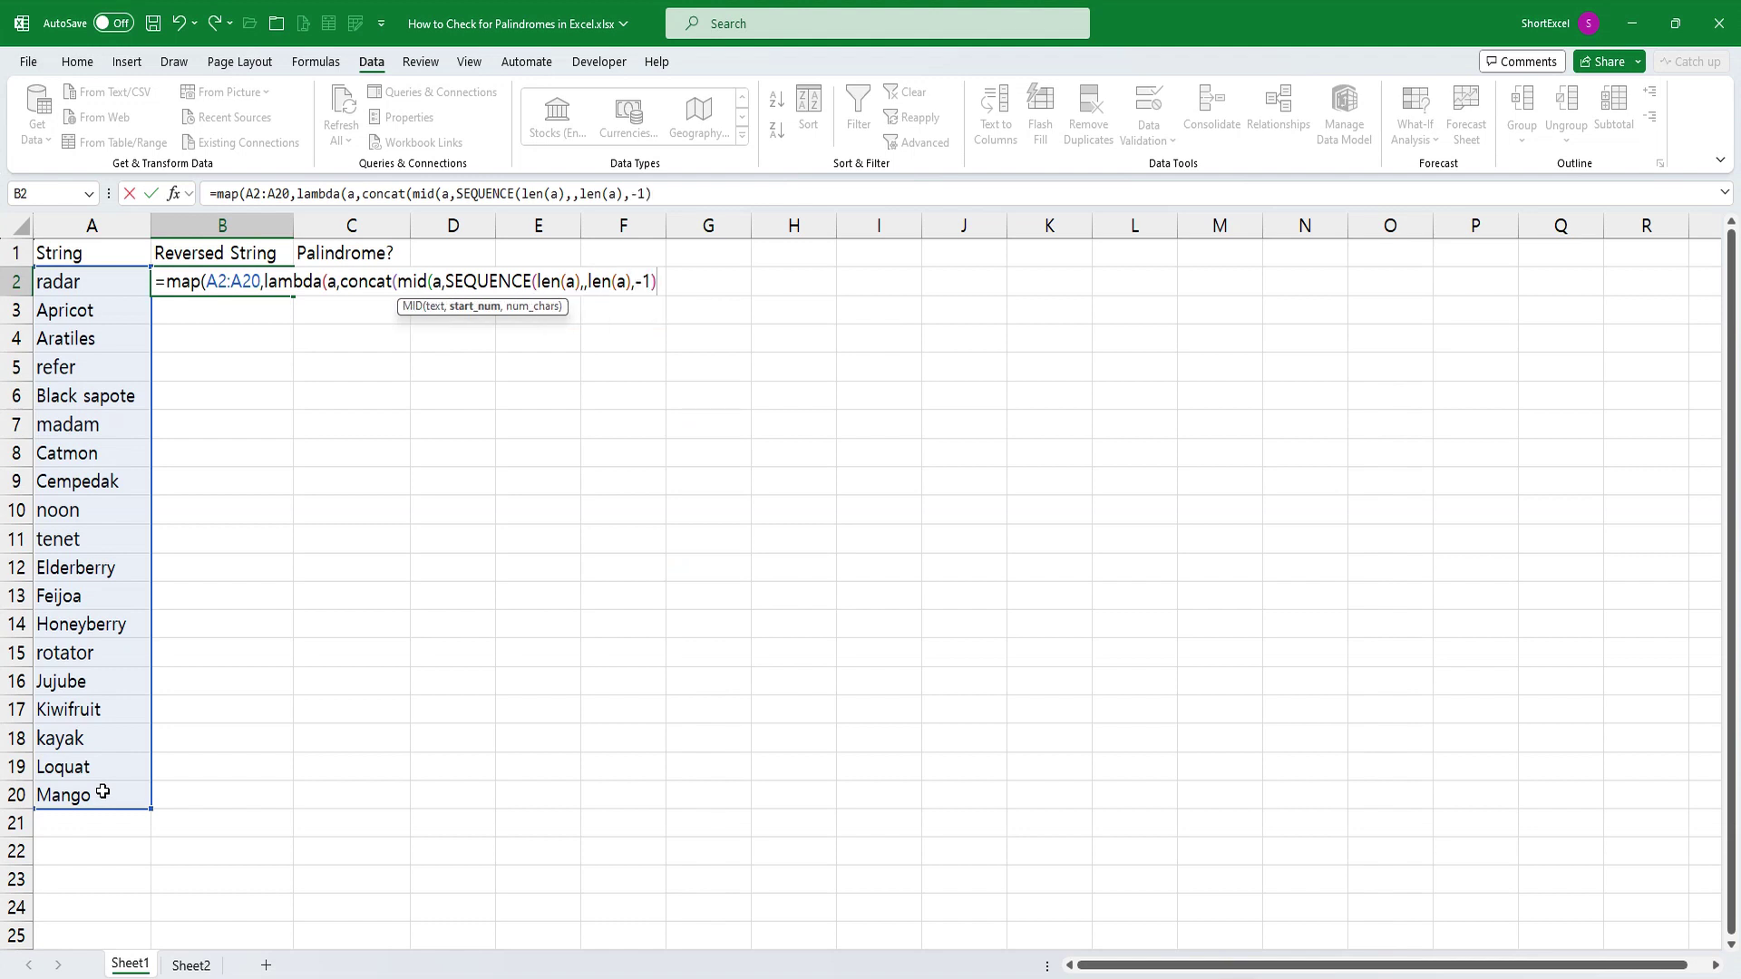
pyautogui.write(',1))')
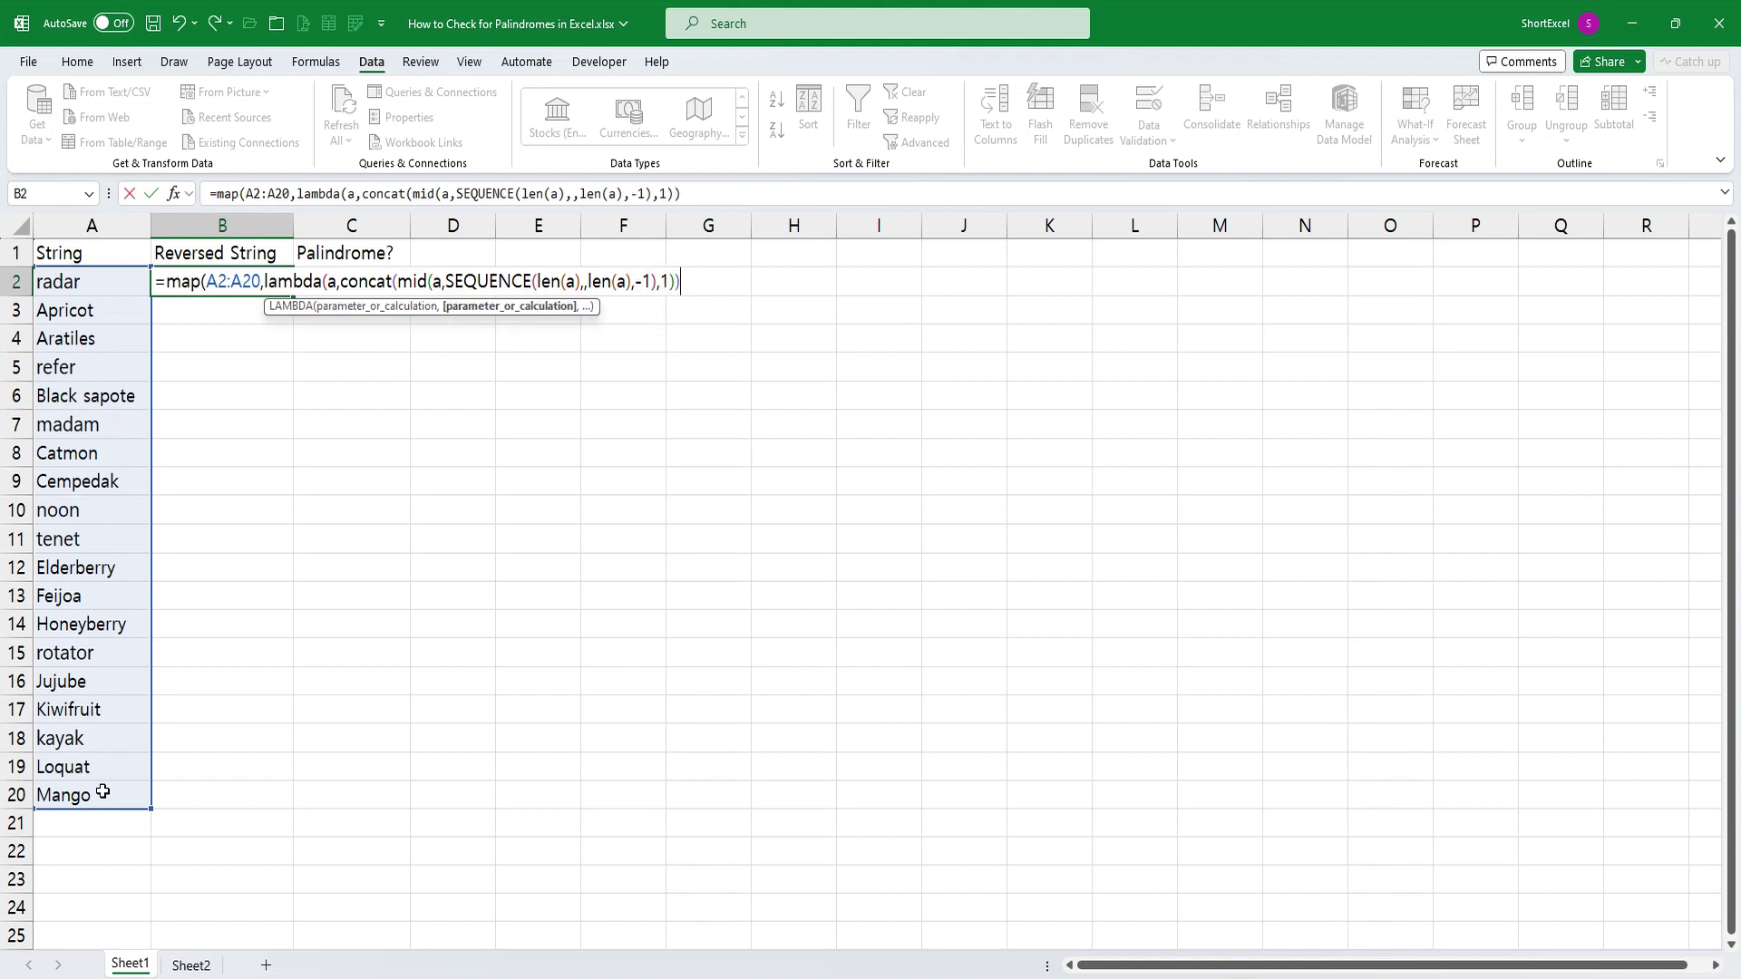
pyautogui.write('))')
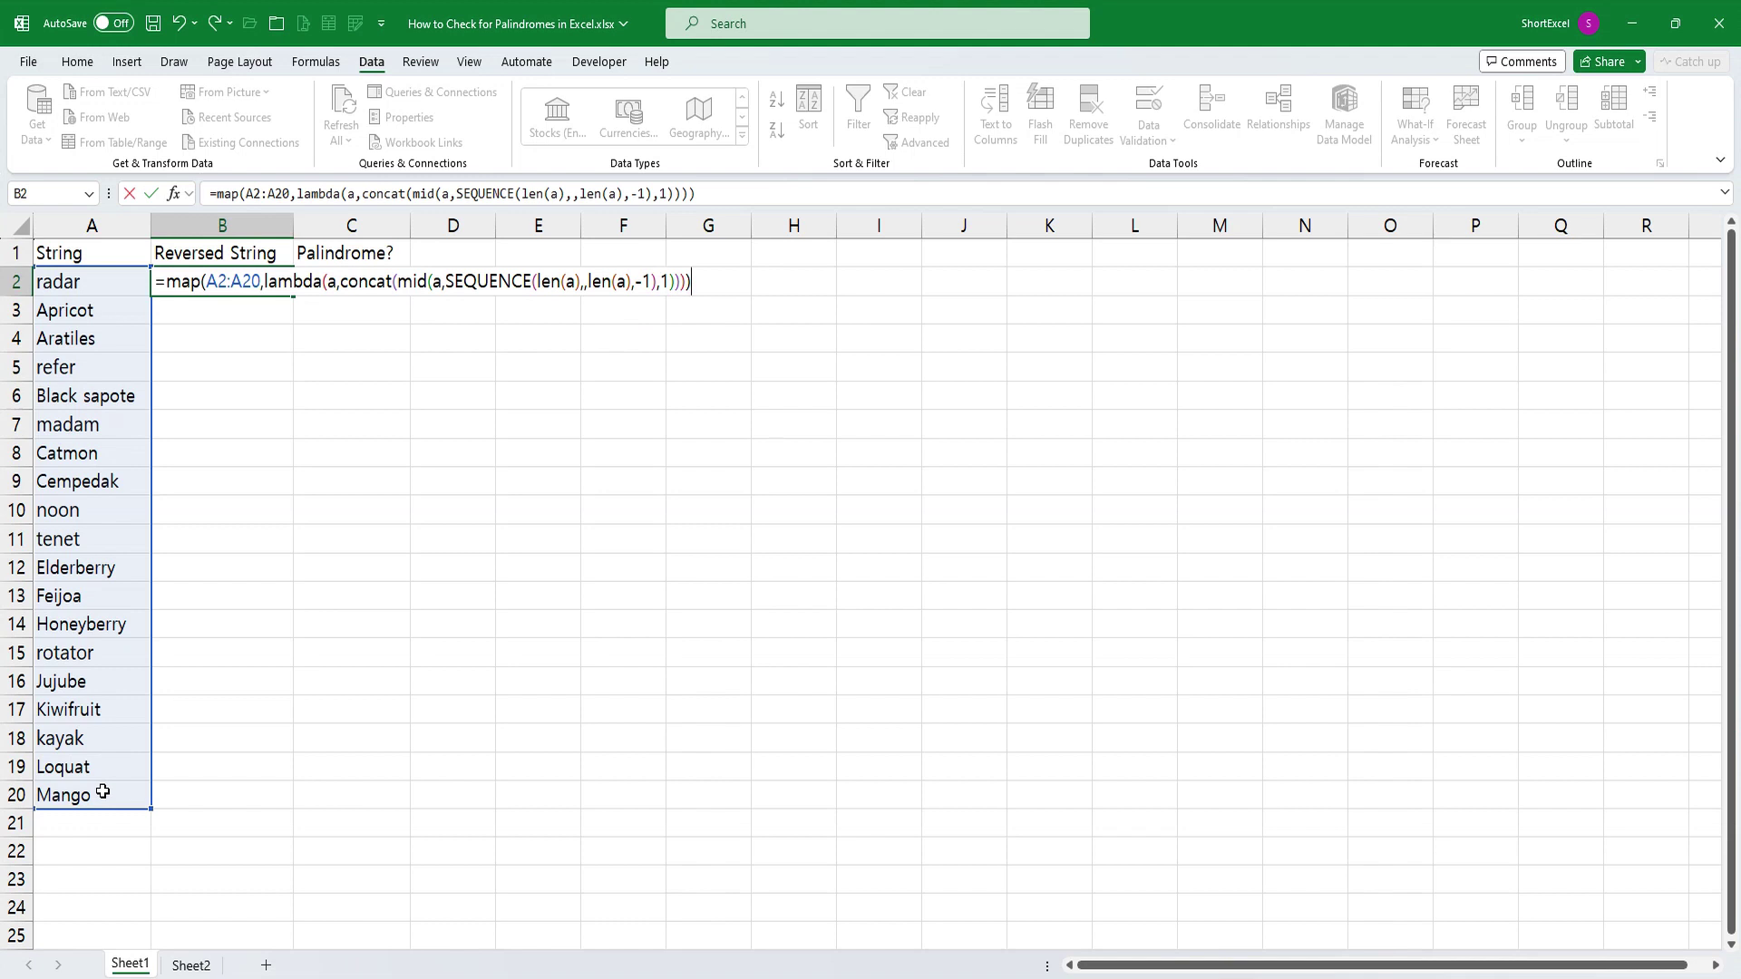
pyautogui.hotkey('ctrl', 'Return')
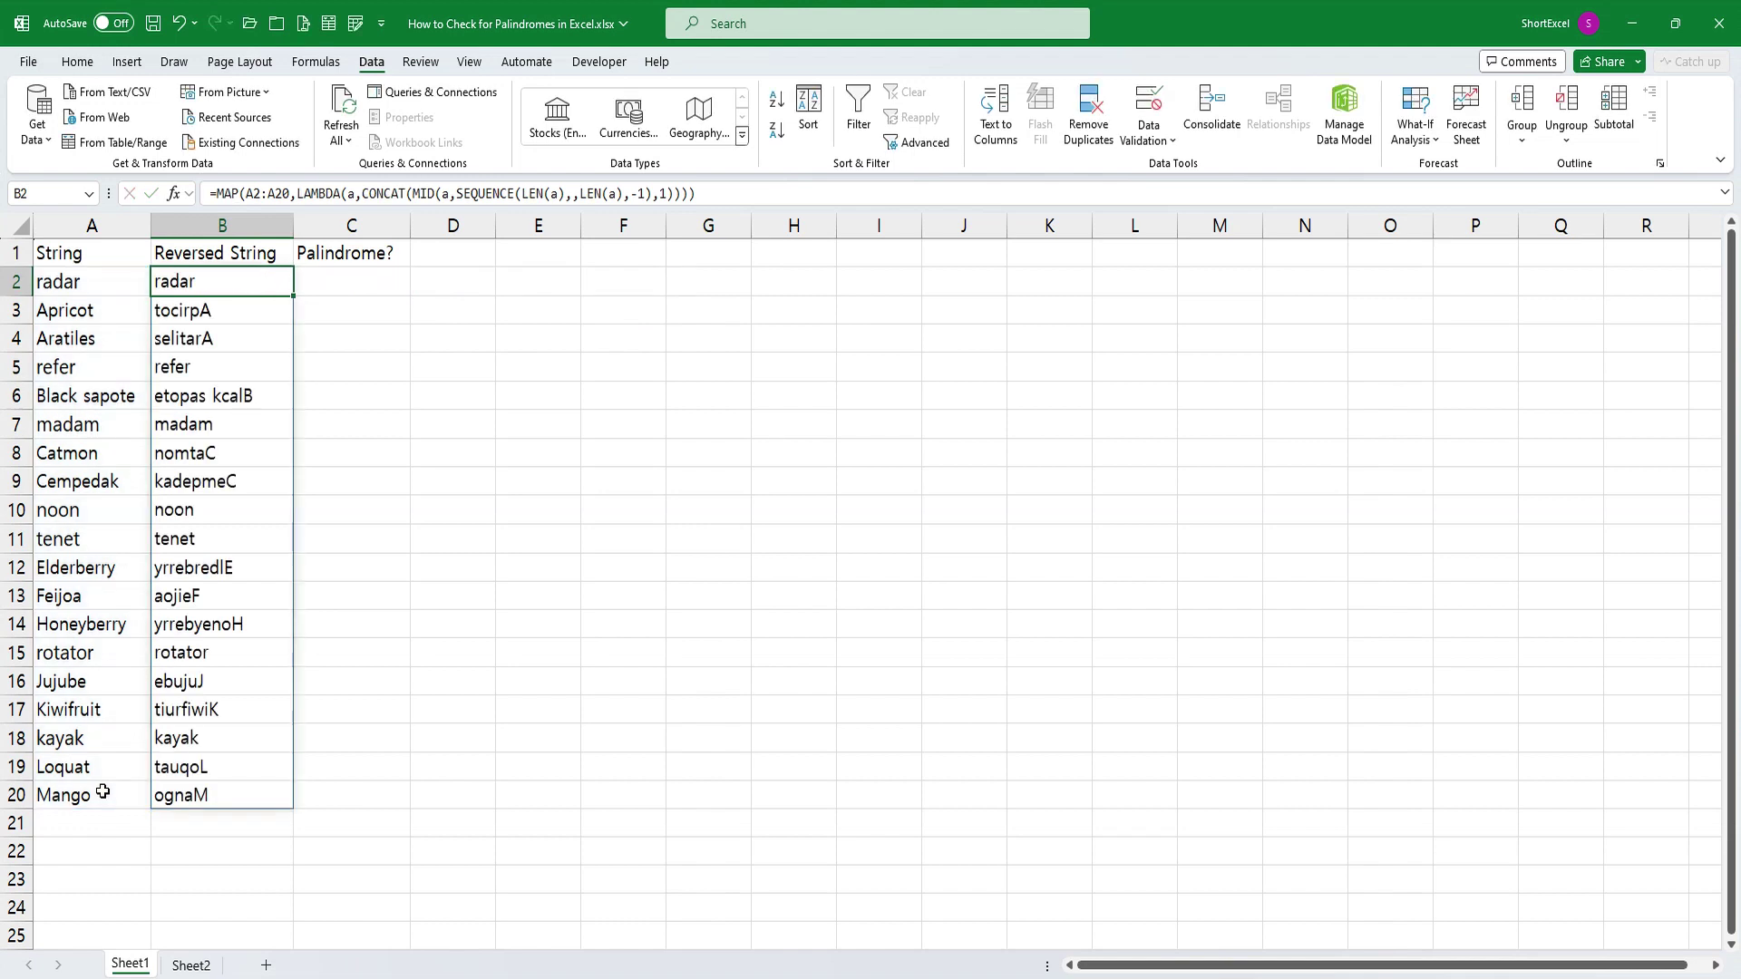
pyautogui.click(357, 277)
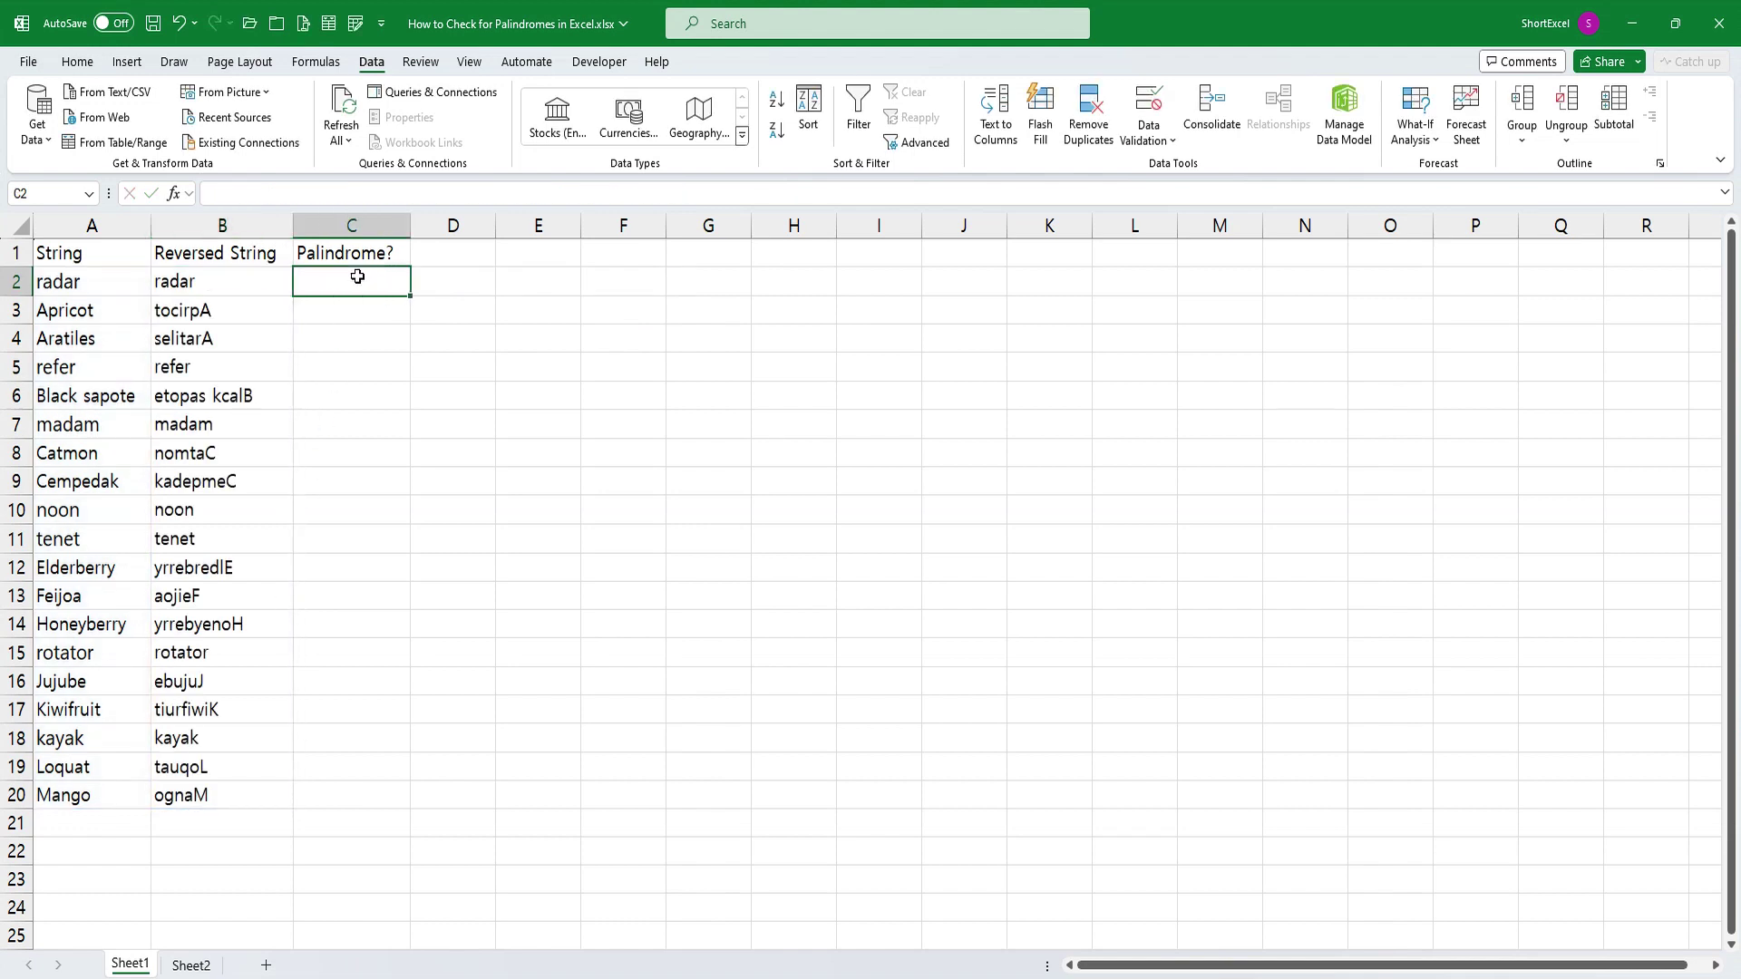
# Step: Enter =A2:A20=B2# in C2 to spill TRUE/FALSE for each string
pyautogui.write('=')
pyautogui.moveTo(99, 281); pyautogui.dragTo(99, 798)
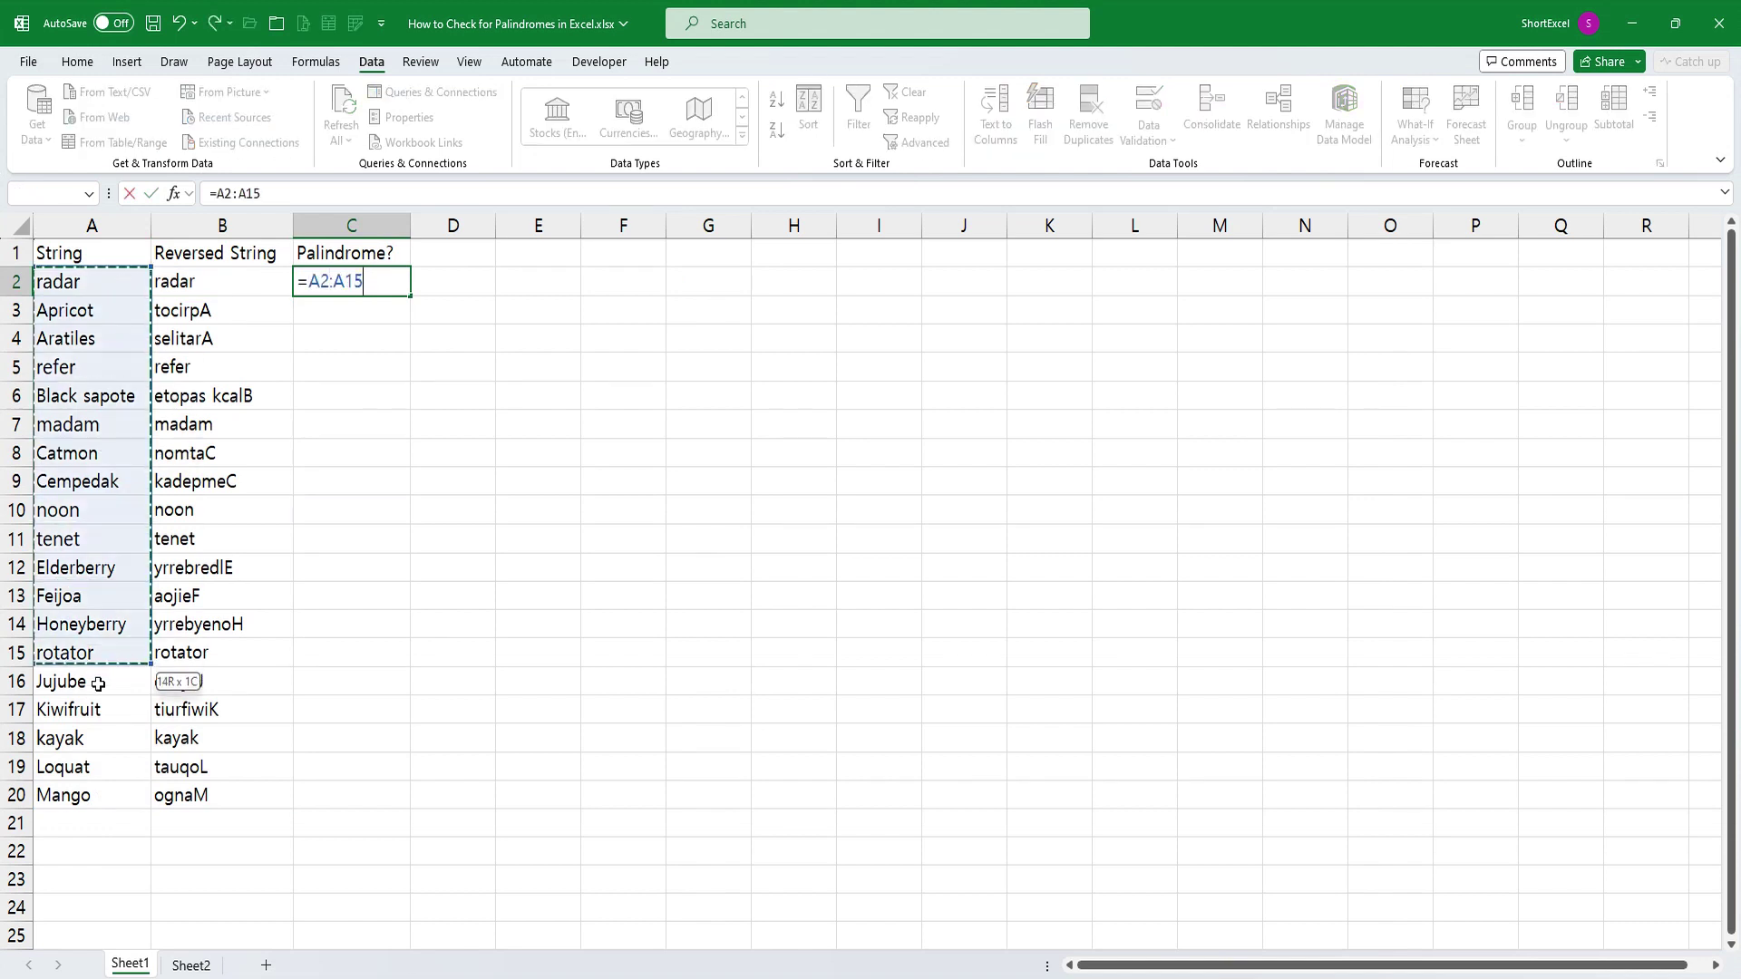
pyautogui.write('=')
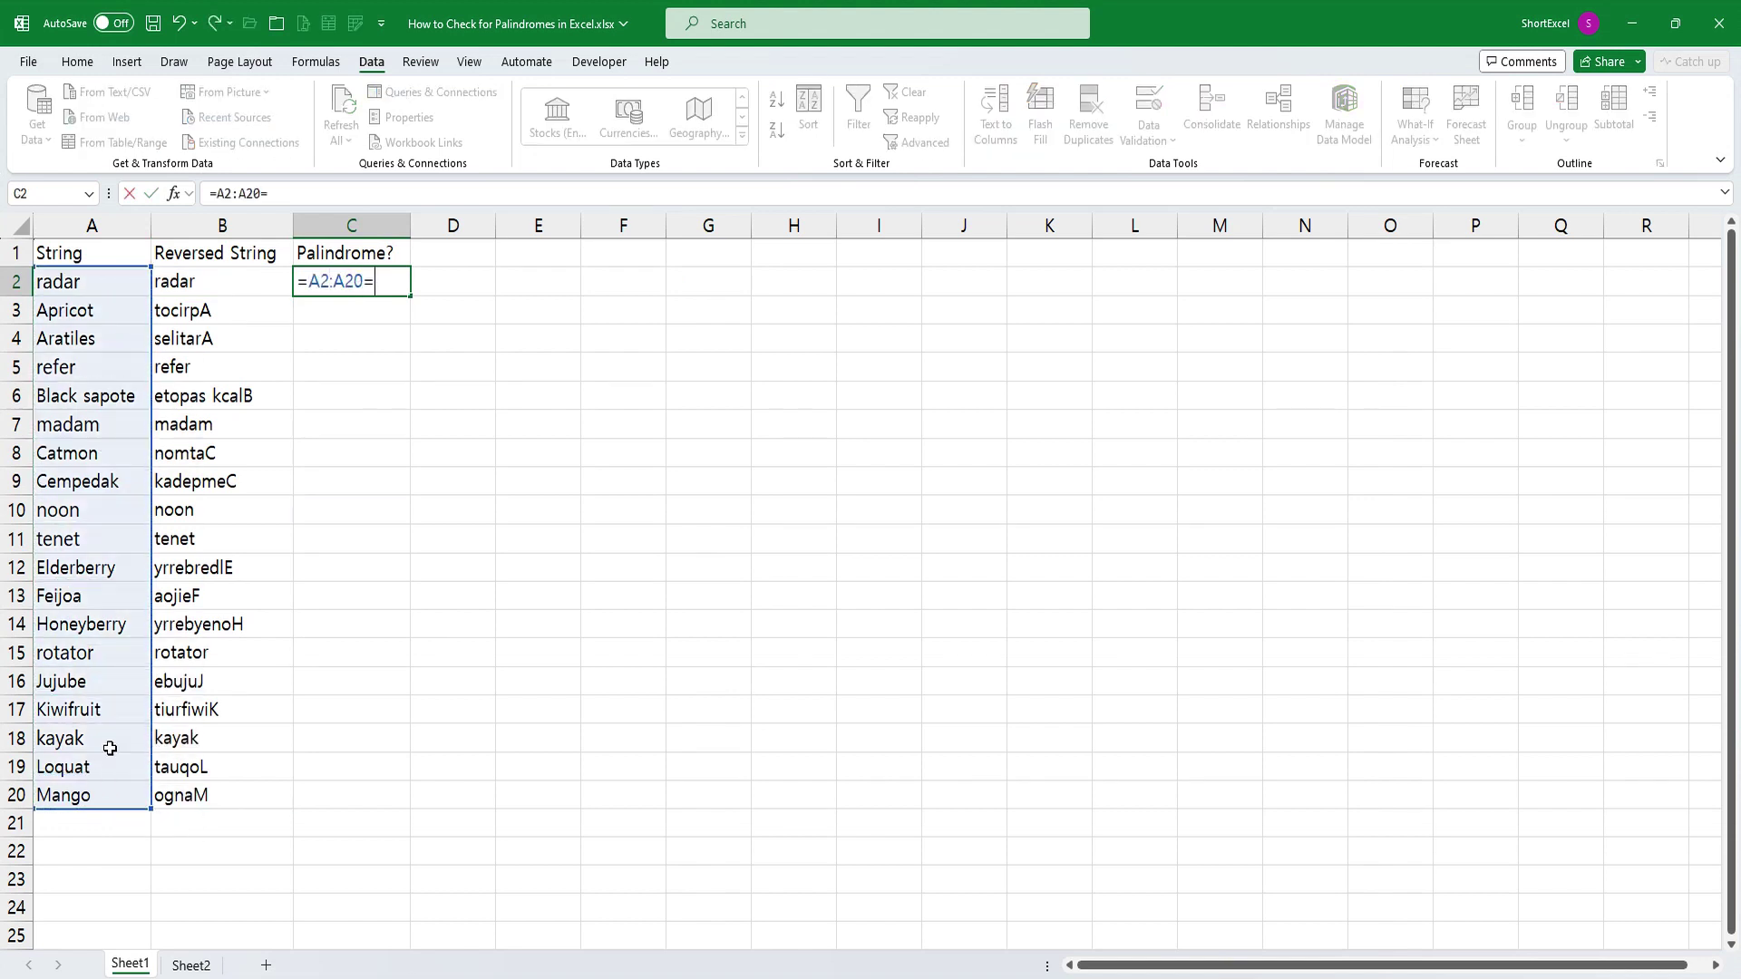
pyautogui.moveTo(224, 290); pyautogui.dragTo(234, 794)
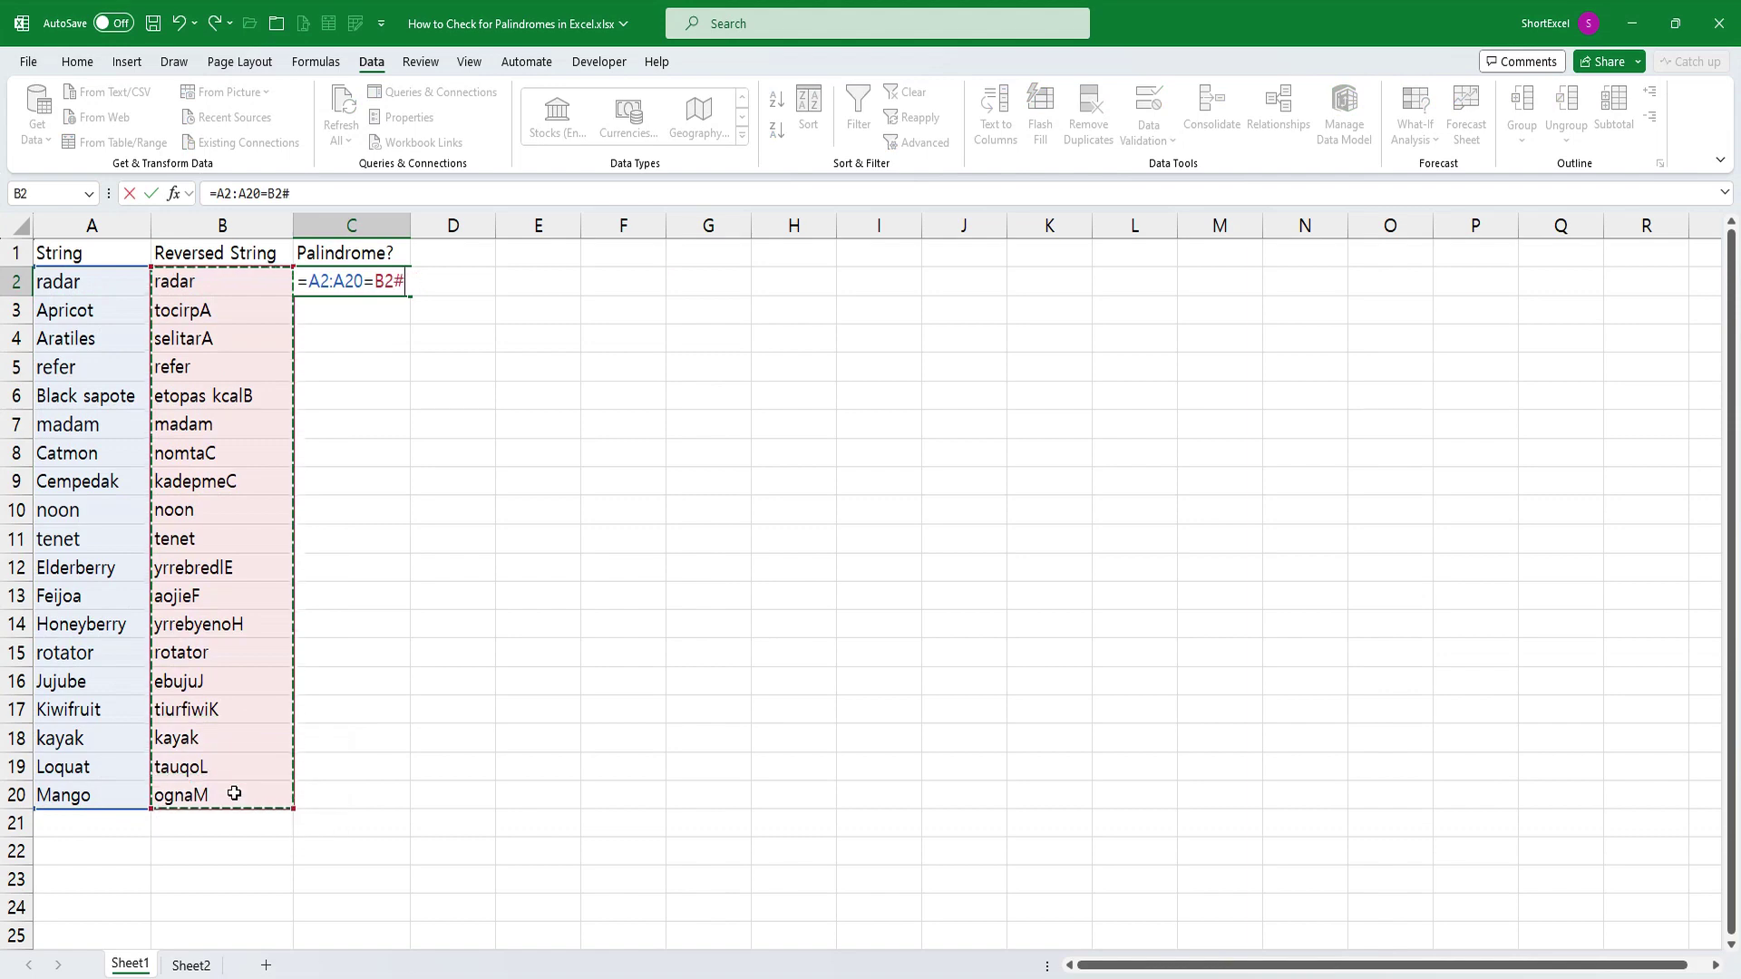
pyautogui.hotkey('ctrl', 'Return')
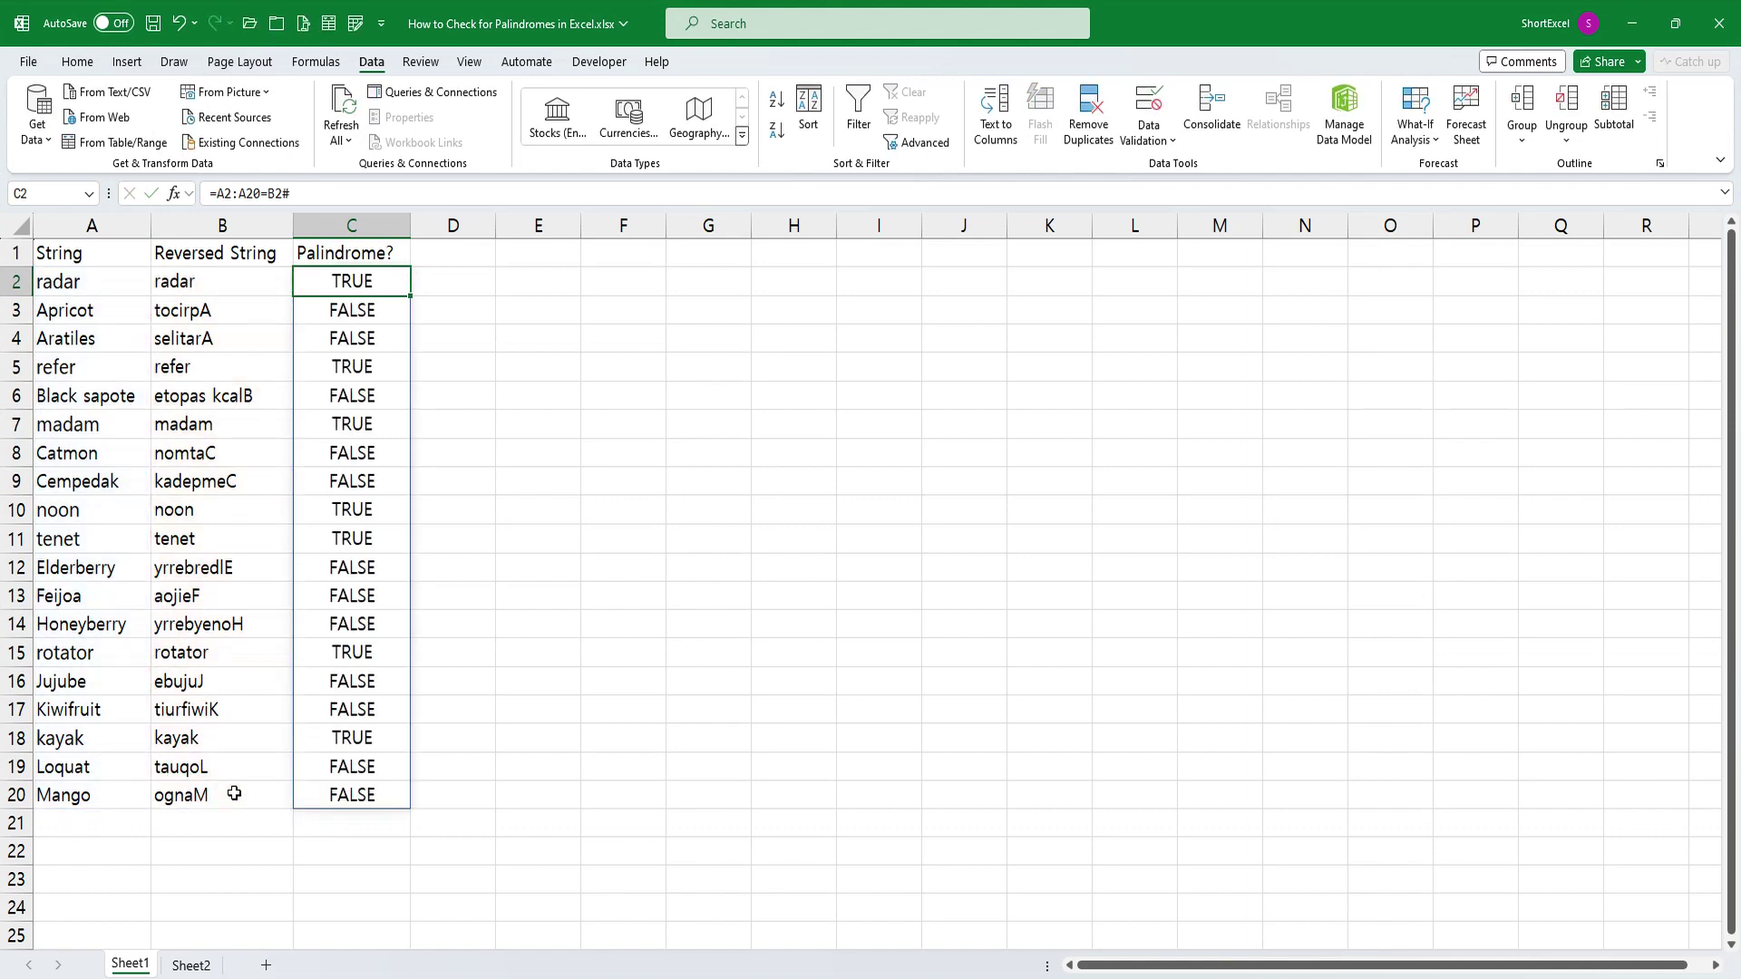
# Step: Make E1 a Python cell defining is_palindrome(s) as s == s[::-1] and importing pandas as pd
pyautogui.click(549, 256)
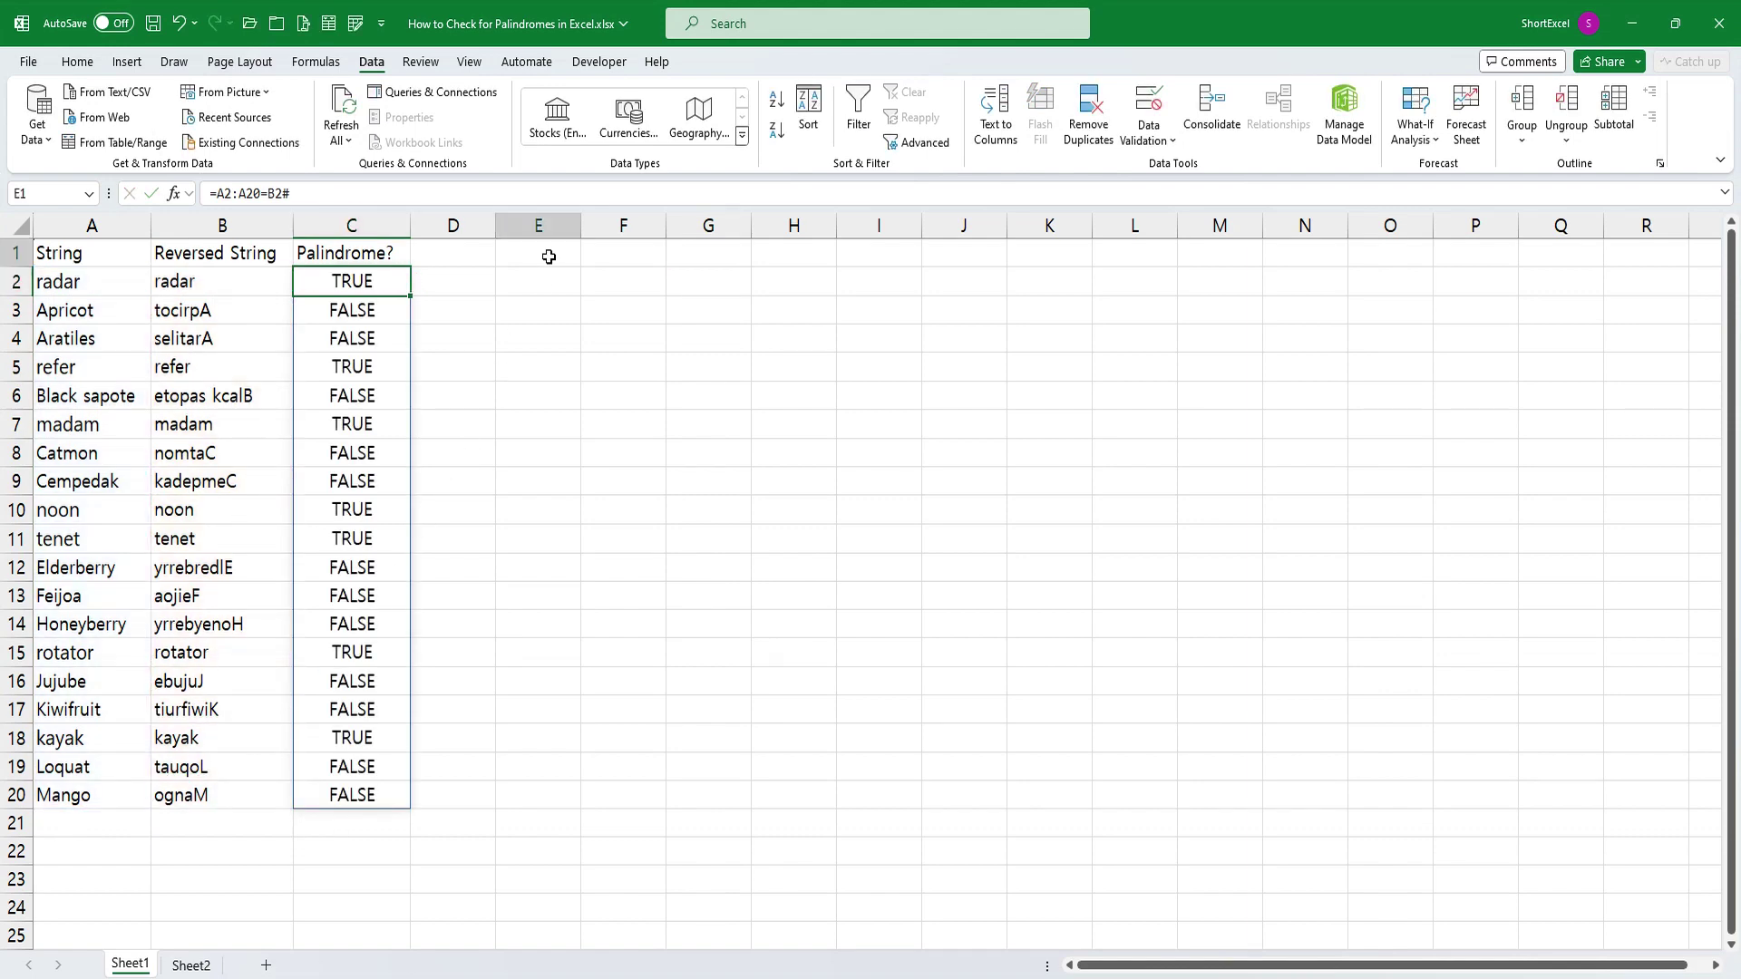
pyautogui.hotkey('ctrl', 'alt', 'shift', 'p')
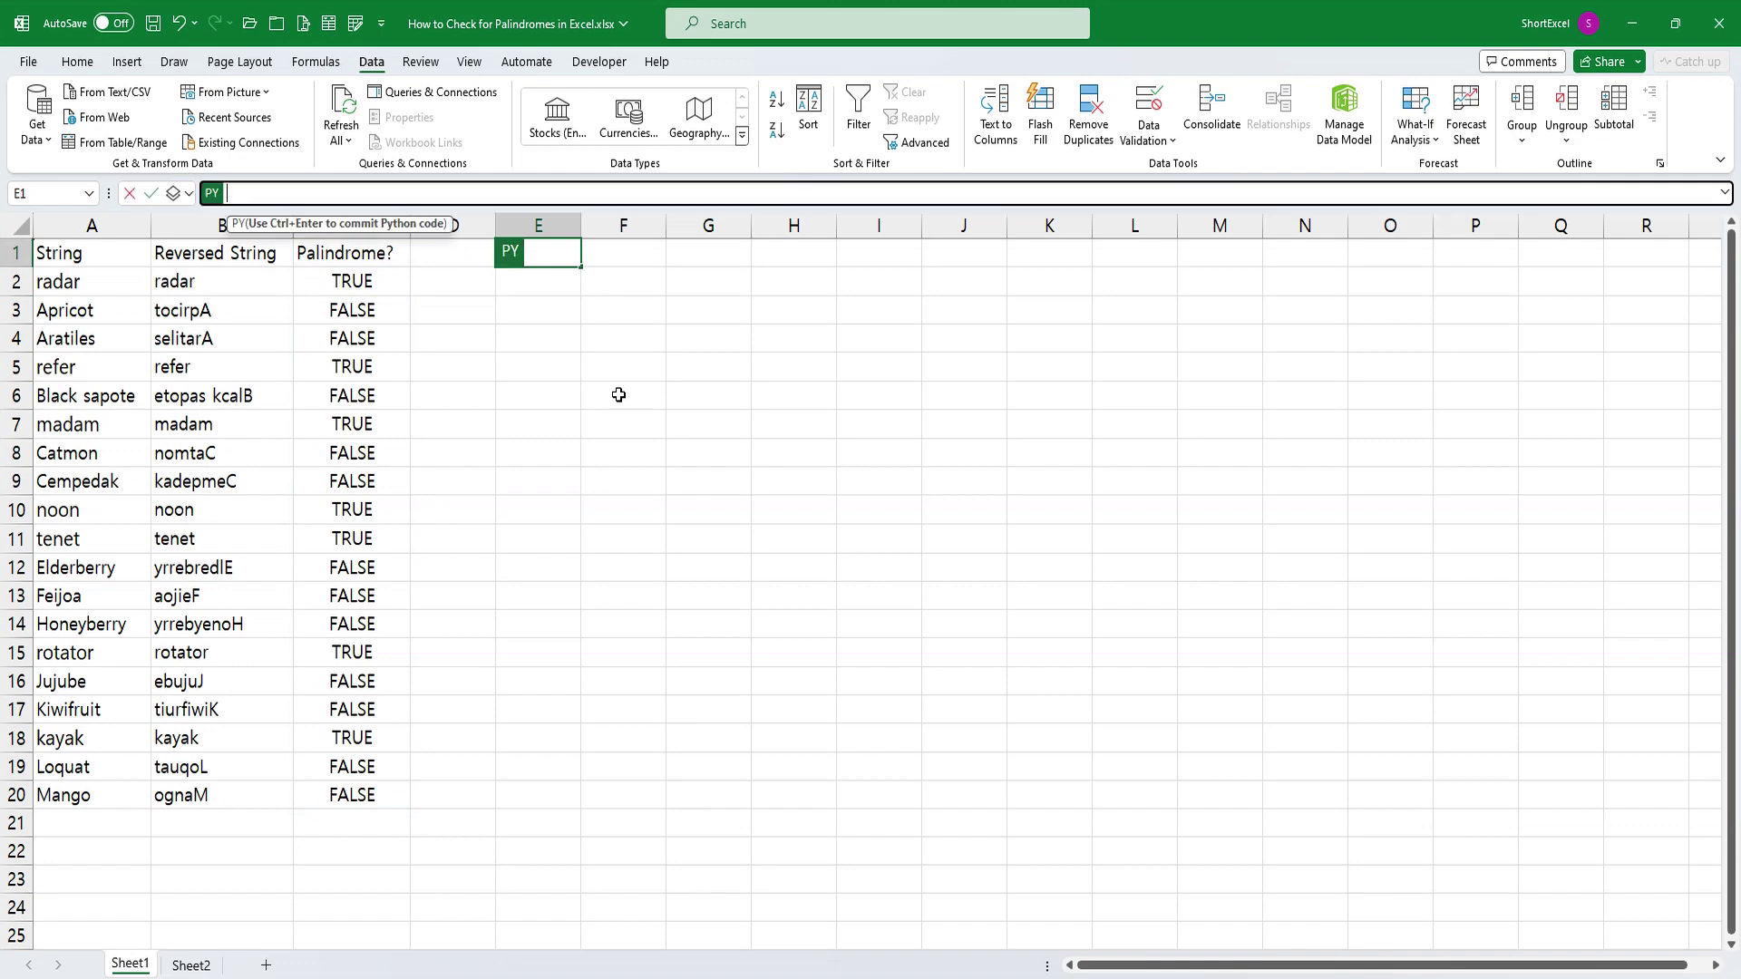
pyautogui.hotkey('ctrl', 'shift', 'u')
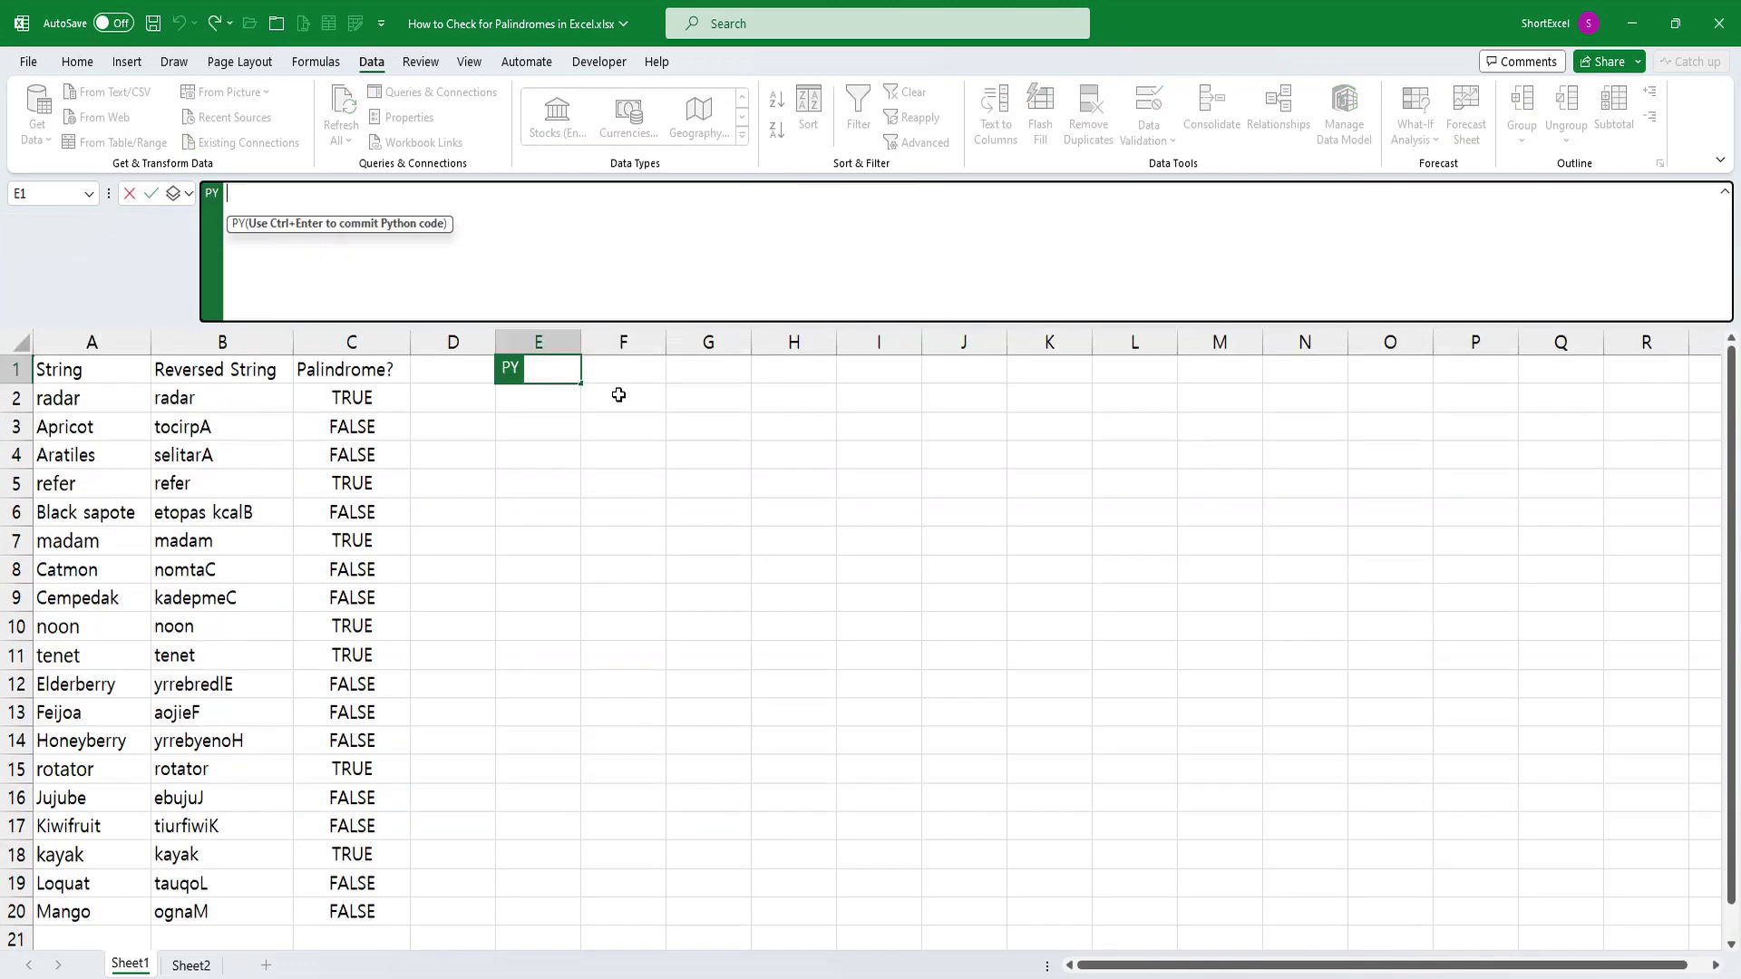
pyautogui.write('impor')
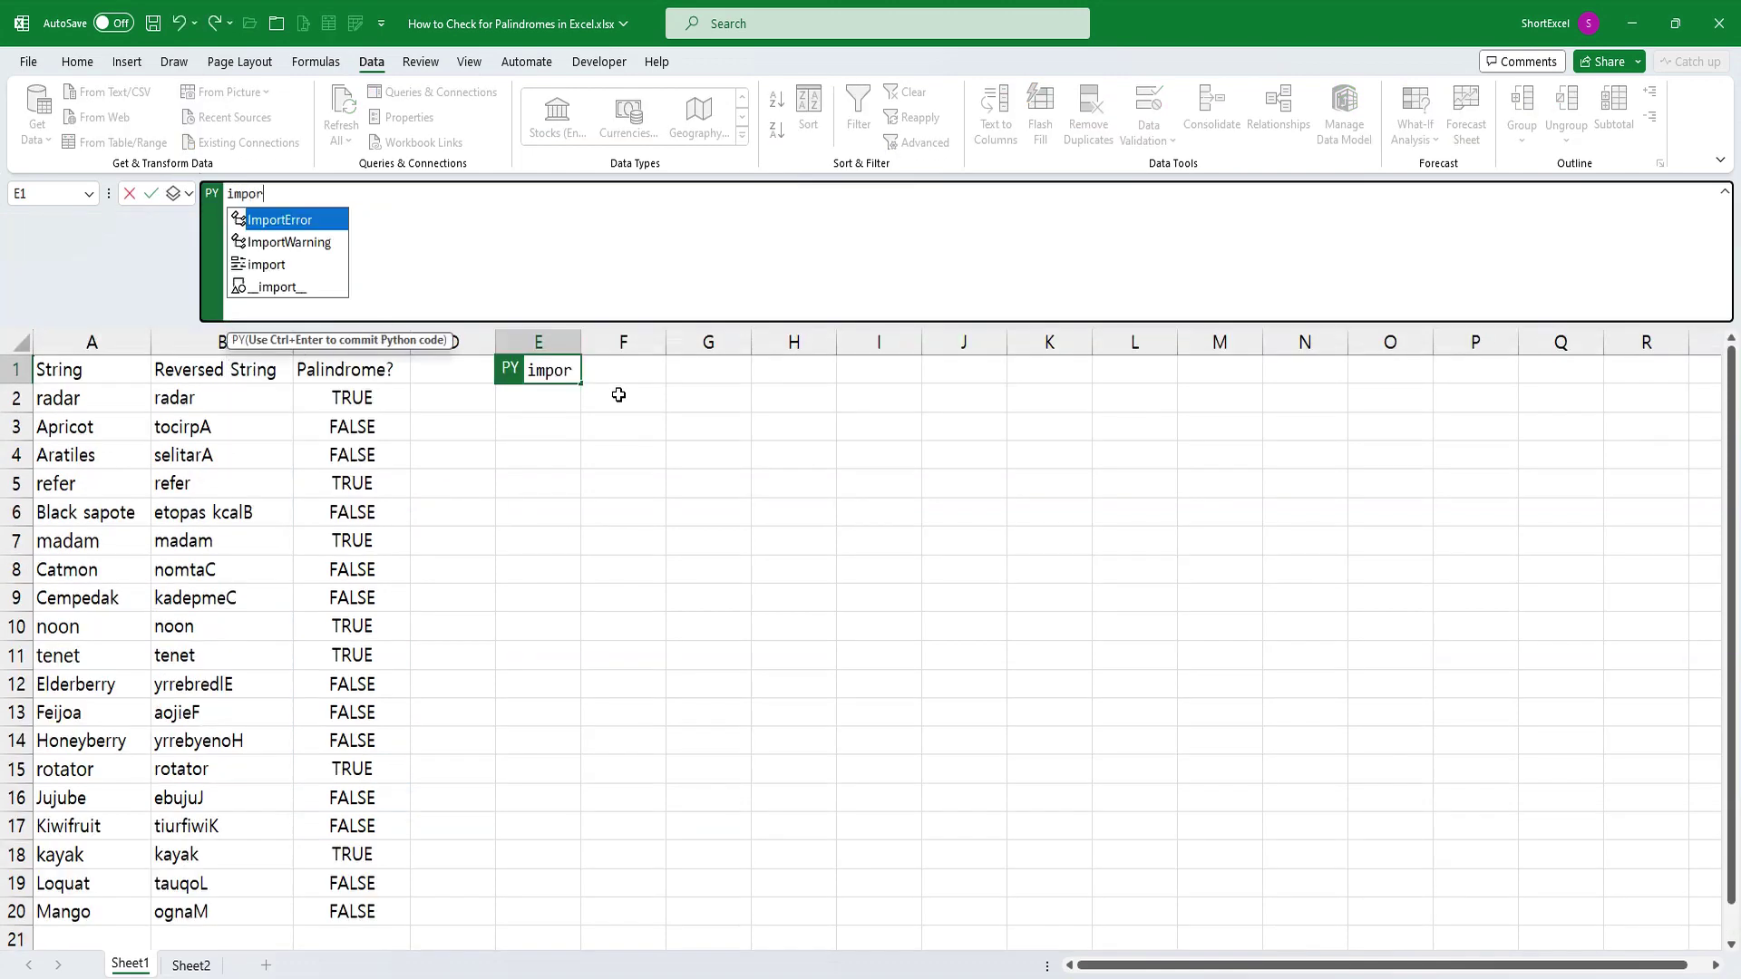
pyautogui.press('BackSpace')
pyautogui.press('BackSpace')
pyautogui.press('BackSpace')
pyautogui.press('BackSpace')
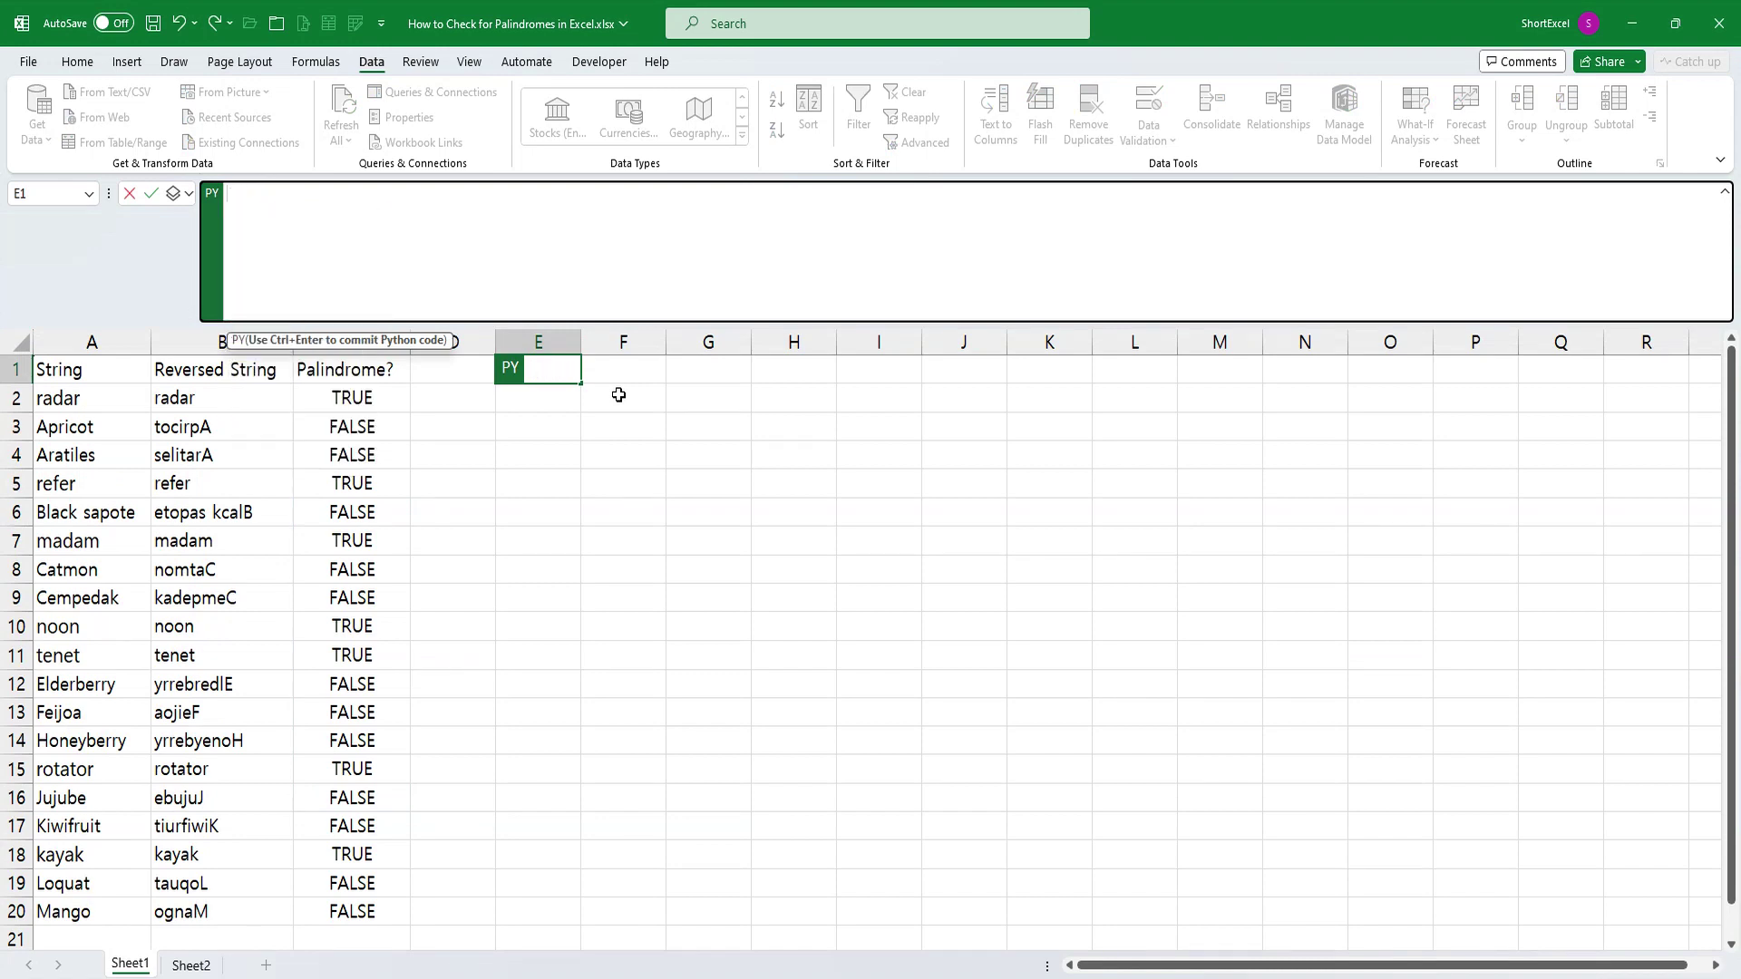
pyautogui.write('def is')
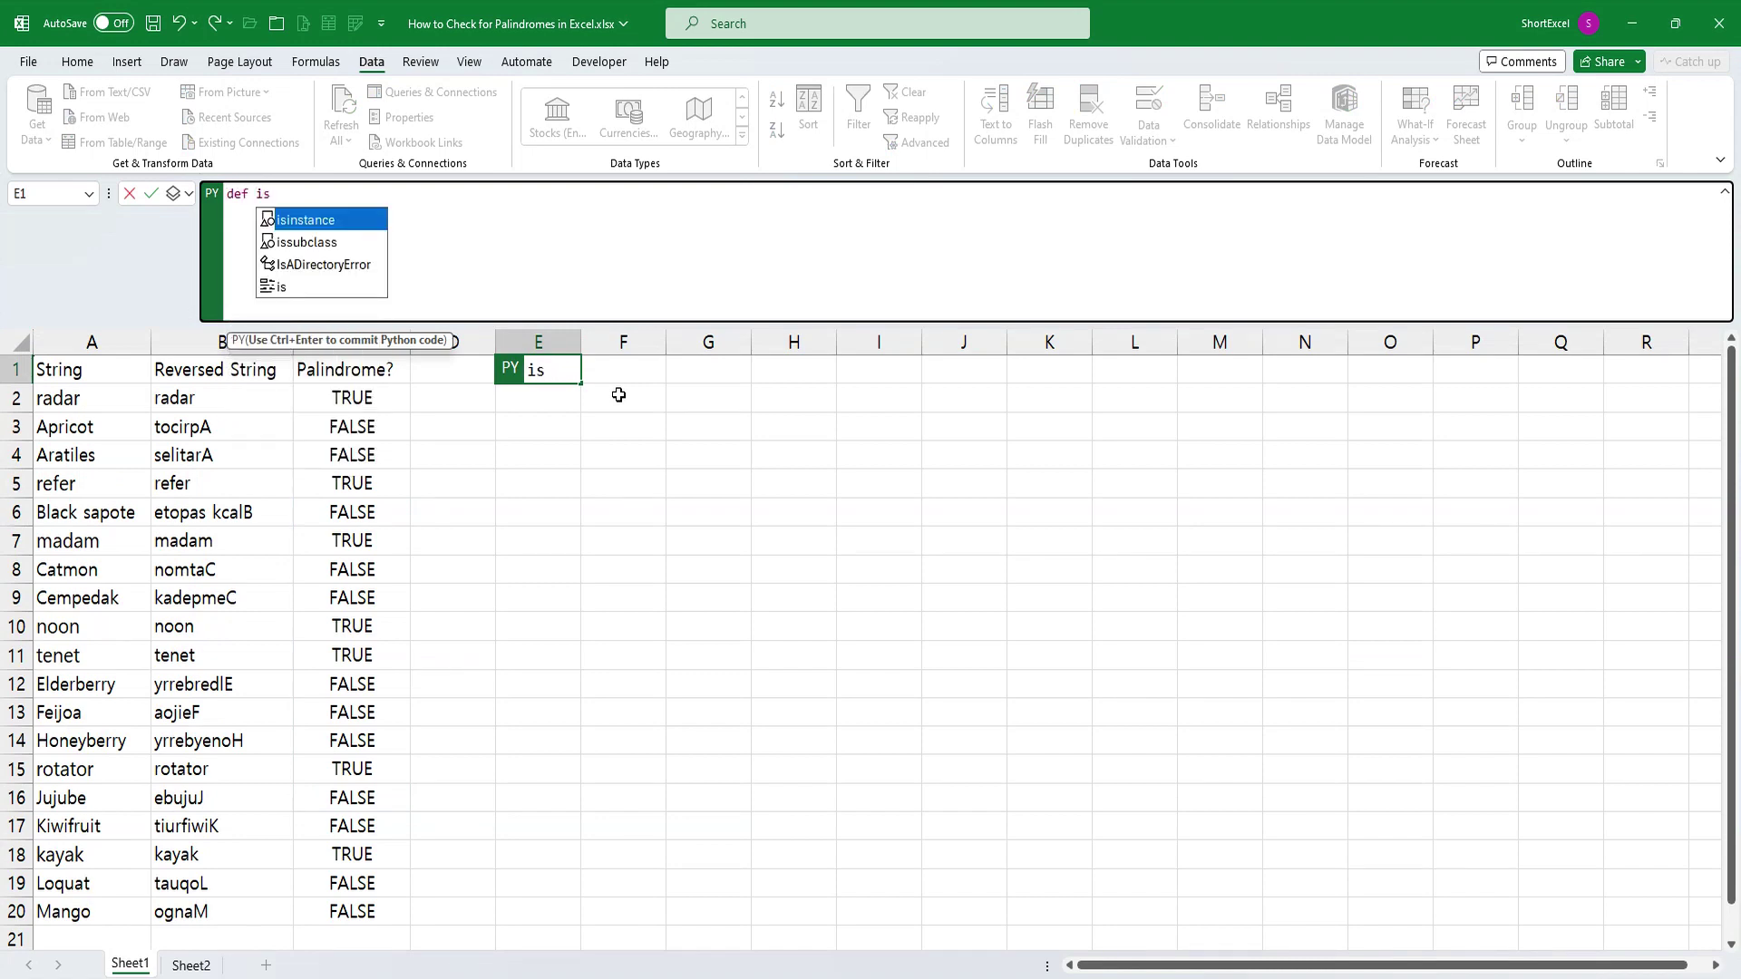
pyautogui.write('_palind')
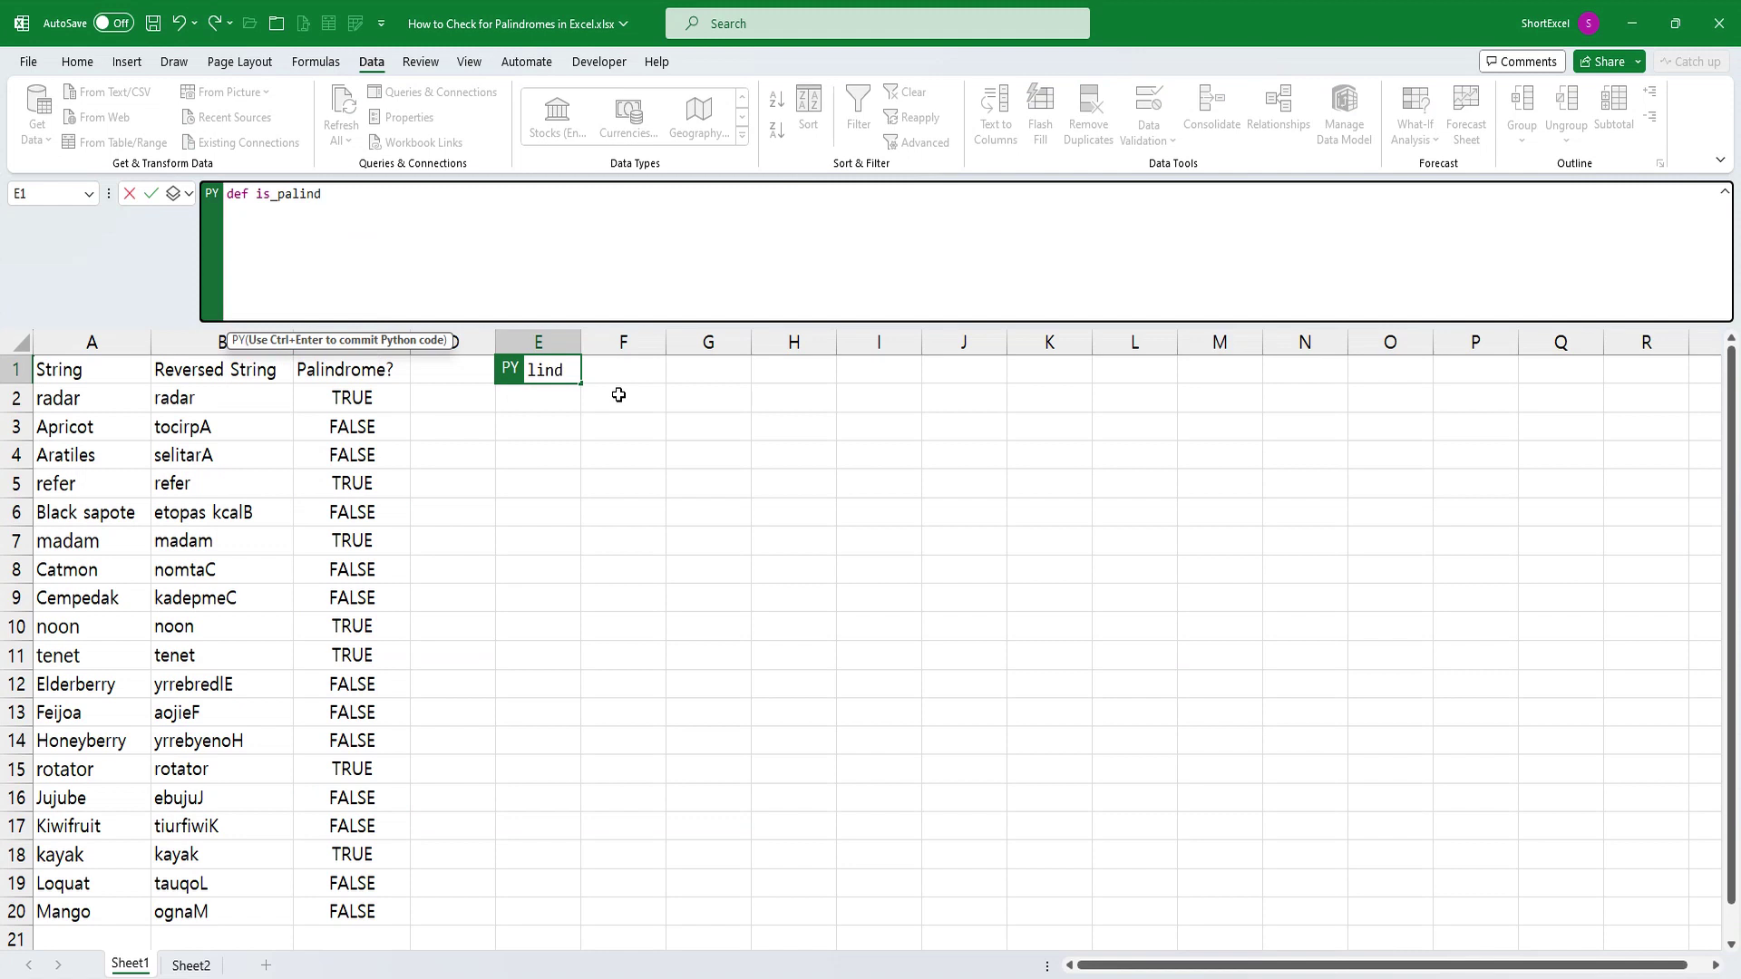
pyautogui.write('rome(s)')
pyautogui.write(':     ')
pyautogui.write('return s')
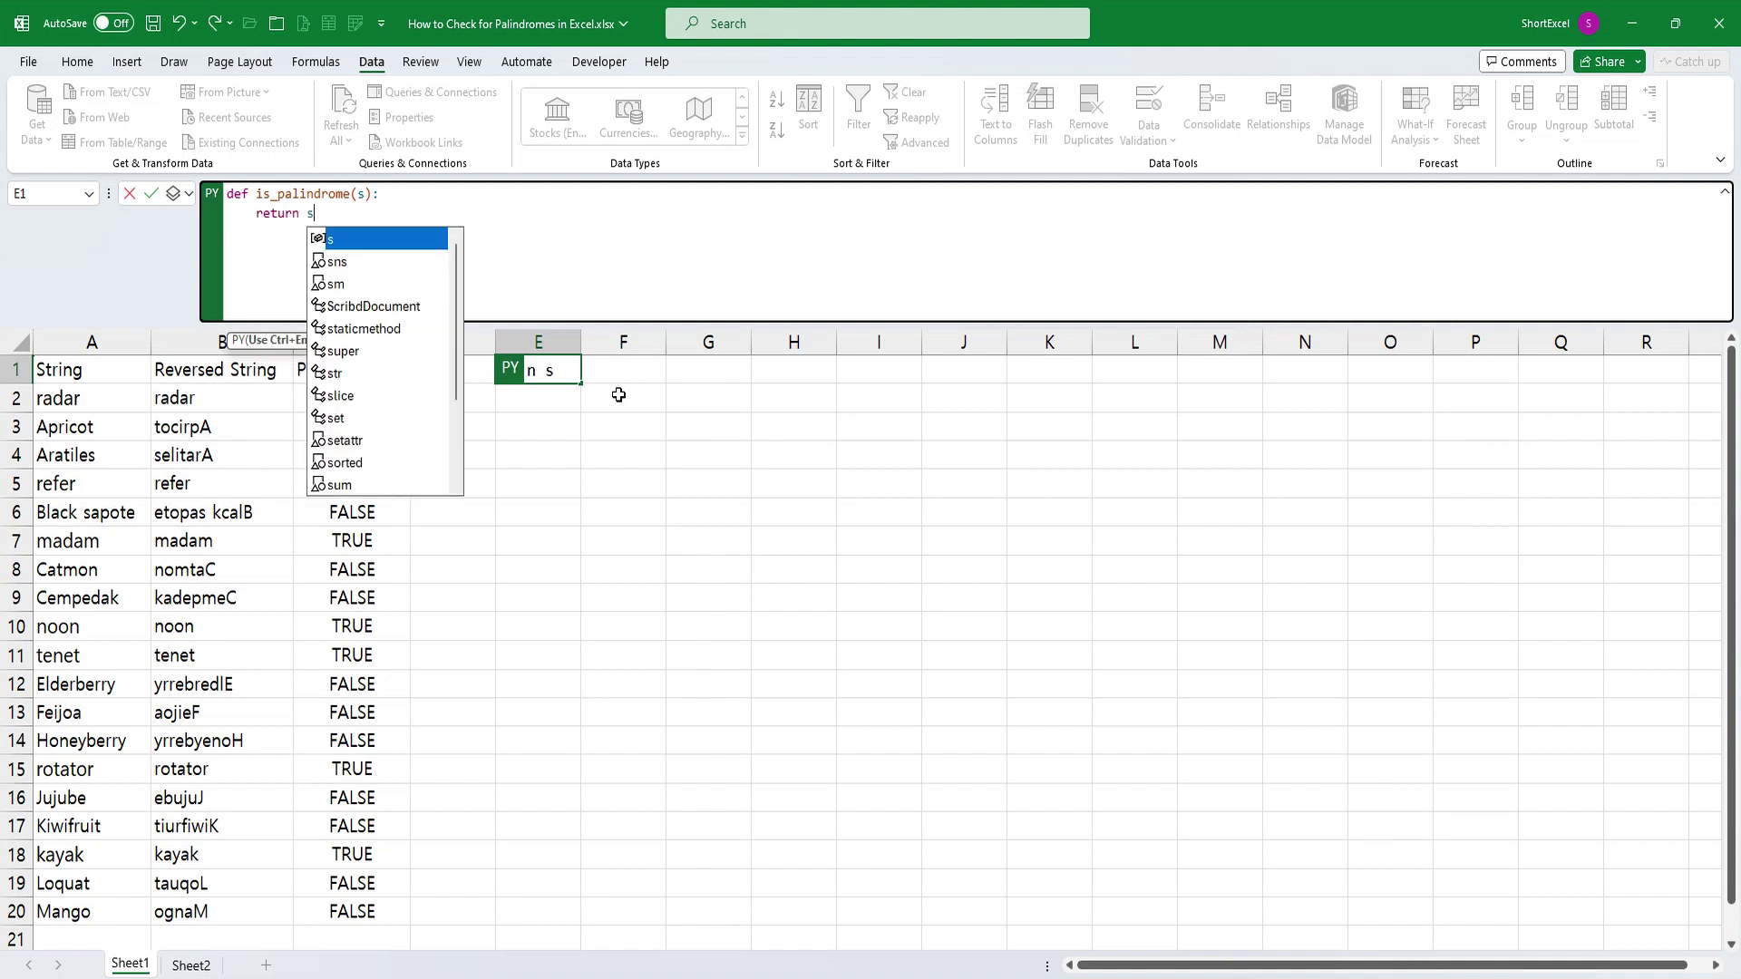
pyautogui.write(' == s[')
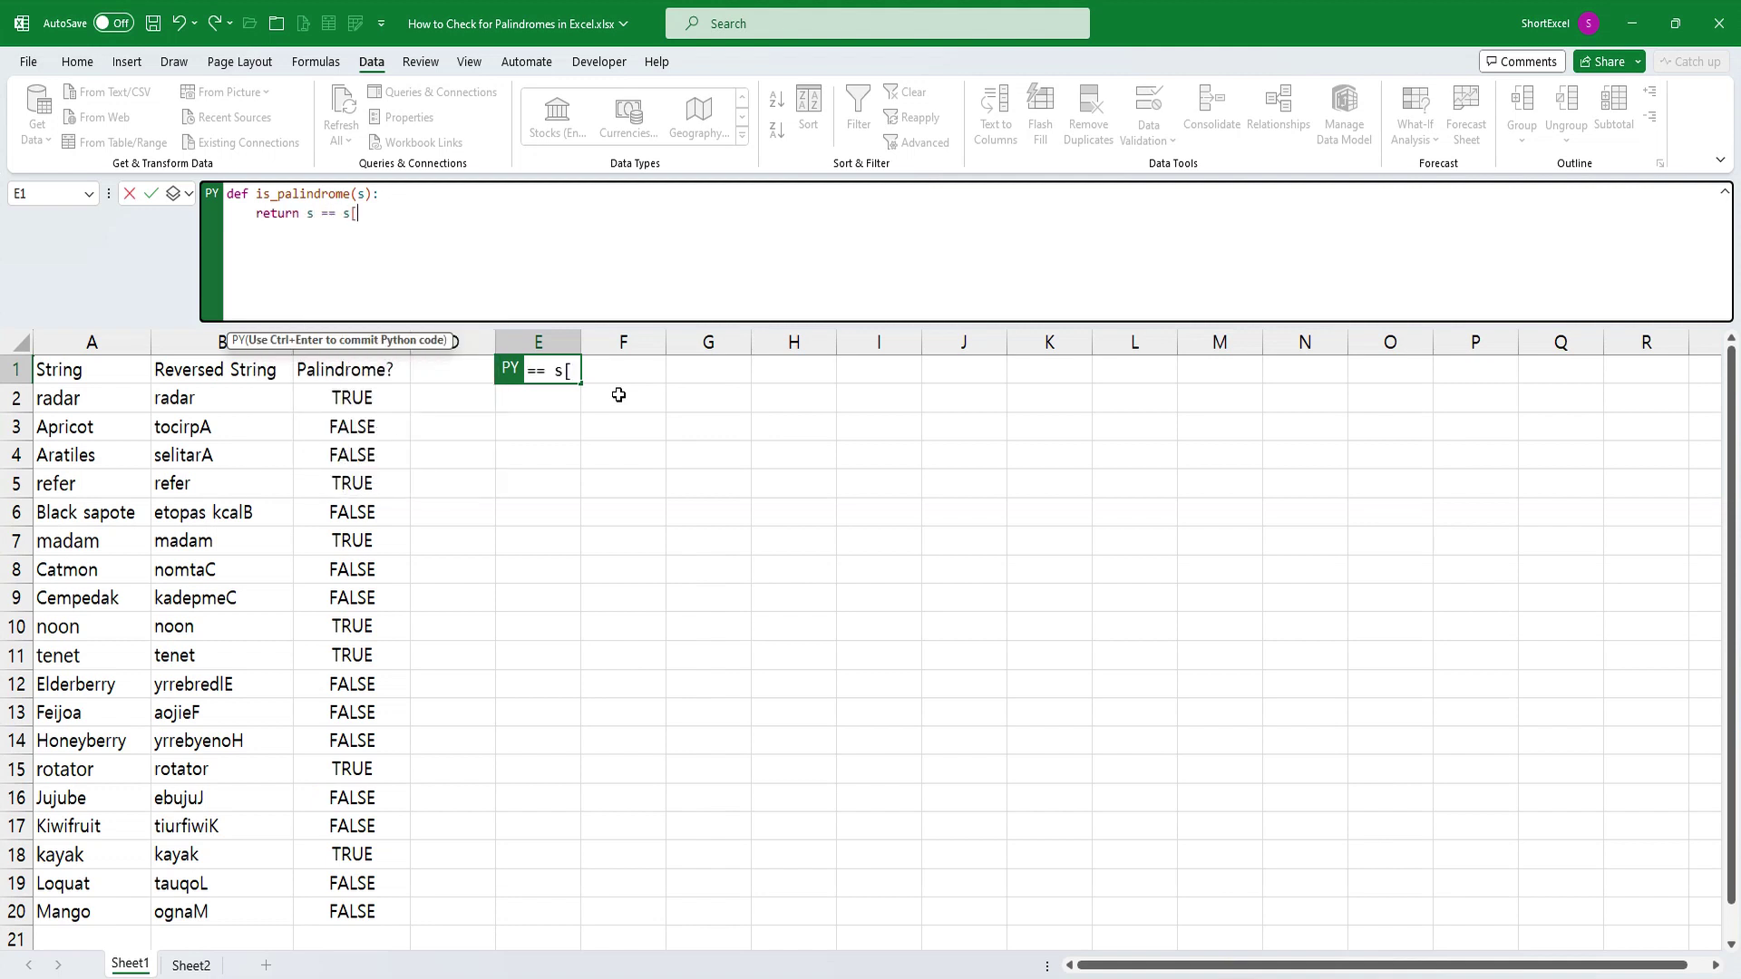
pyautogui.write('::-1')
pyautogui.write(']')
pyautogui.press('Return')
pyautogui.write('import panda')
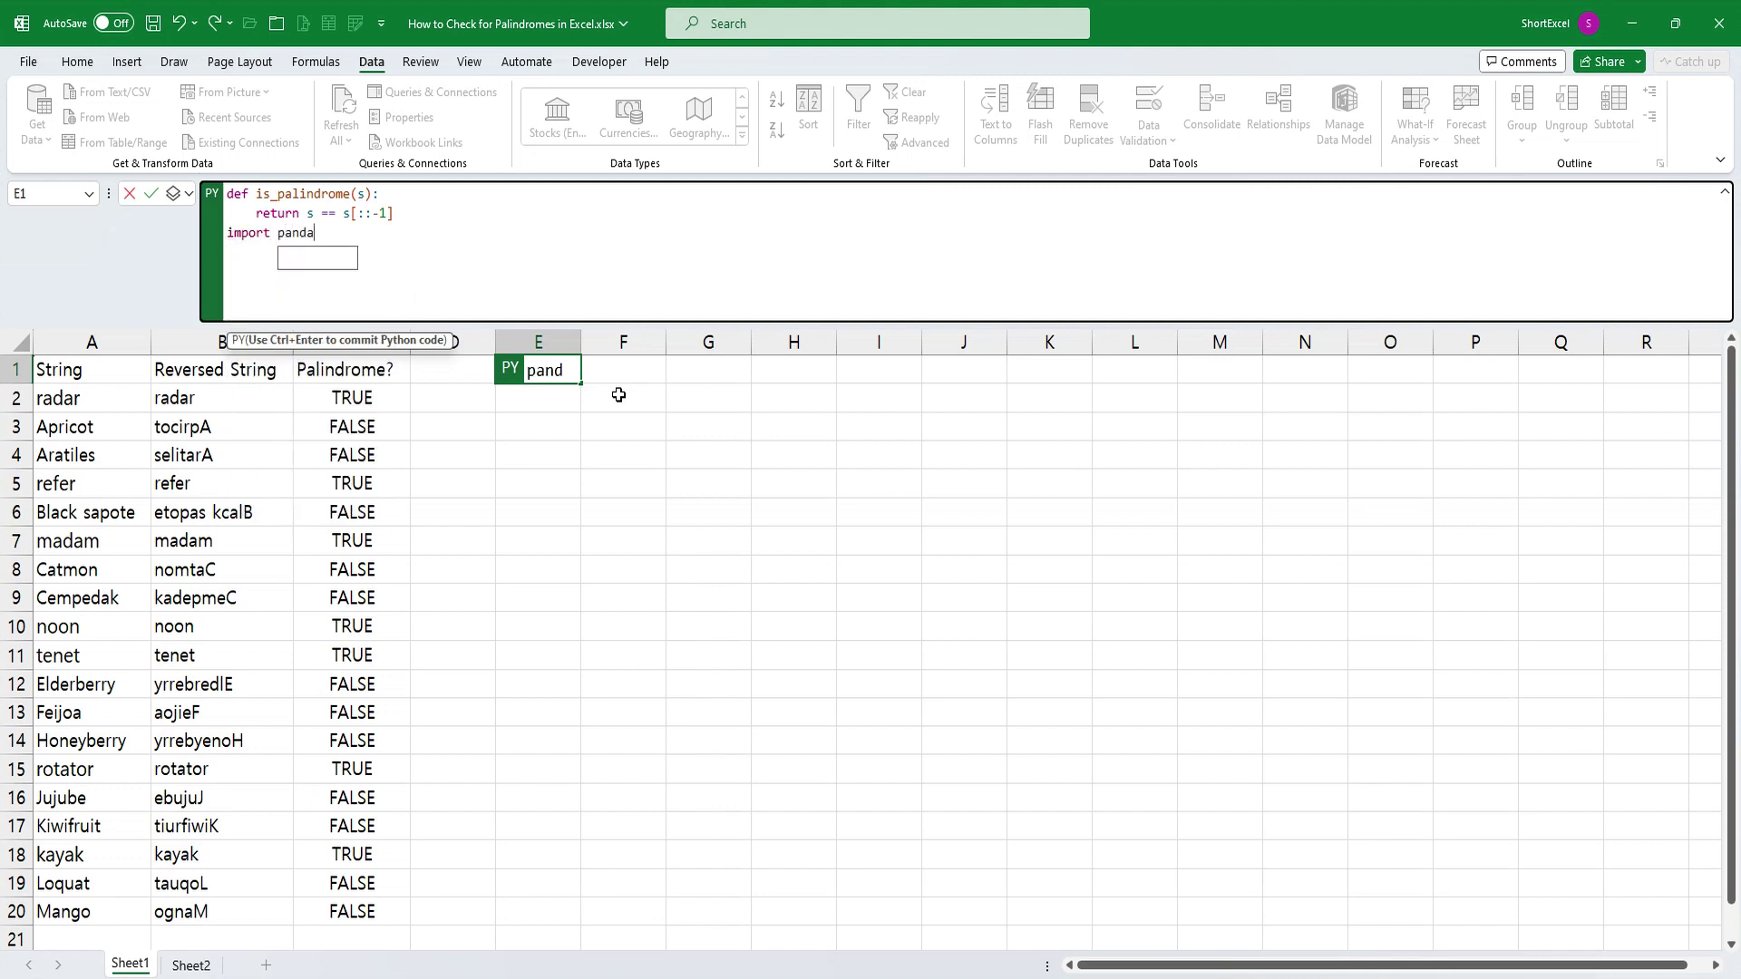
pyautogui.write('s as pd')
pyautogui.press('Return')
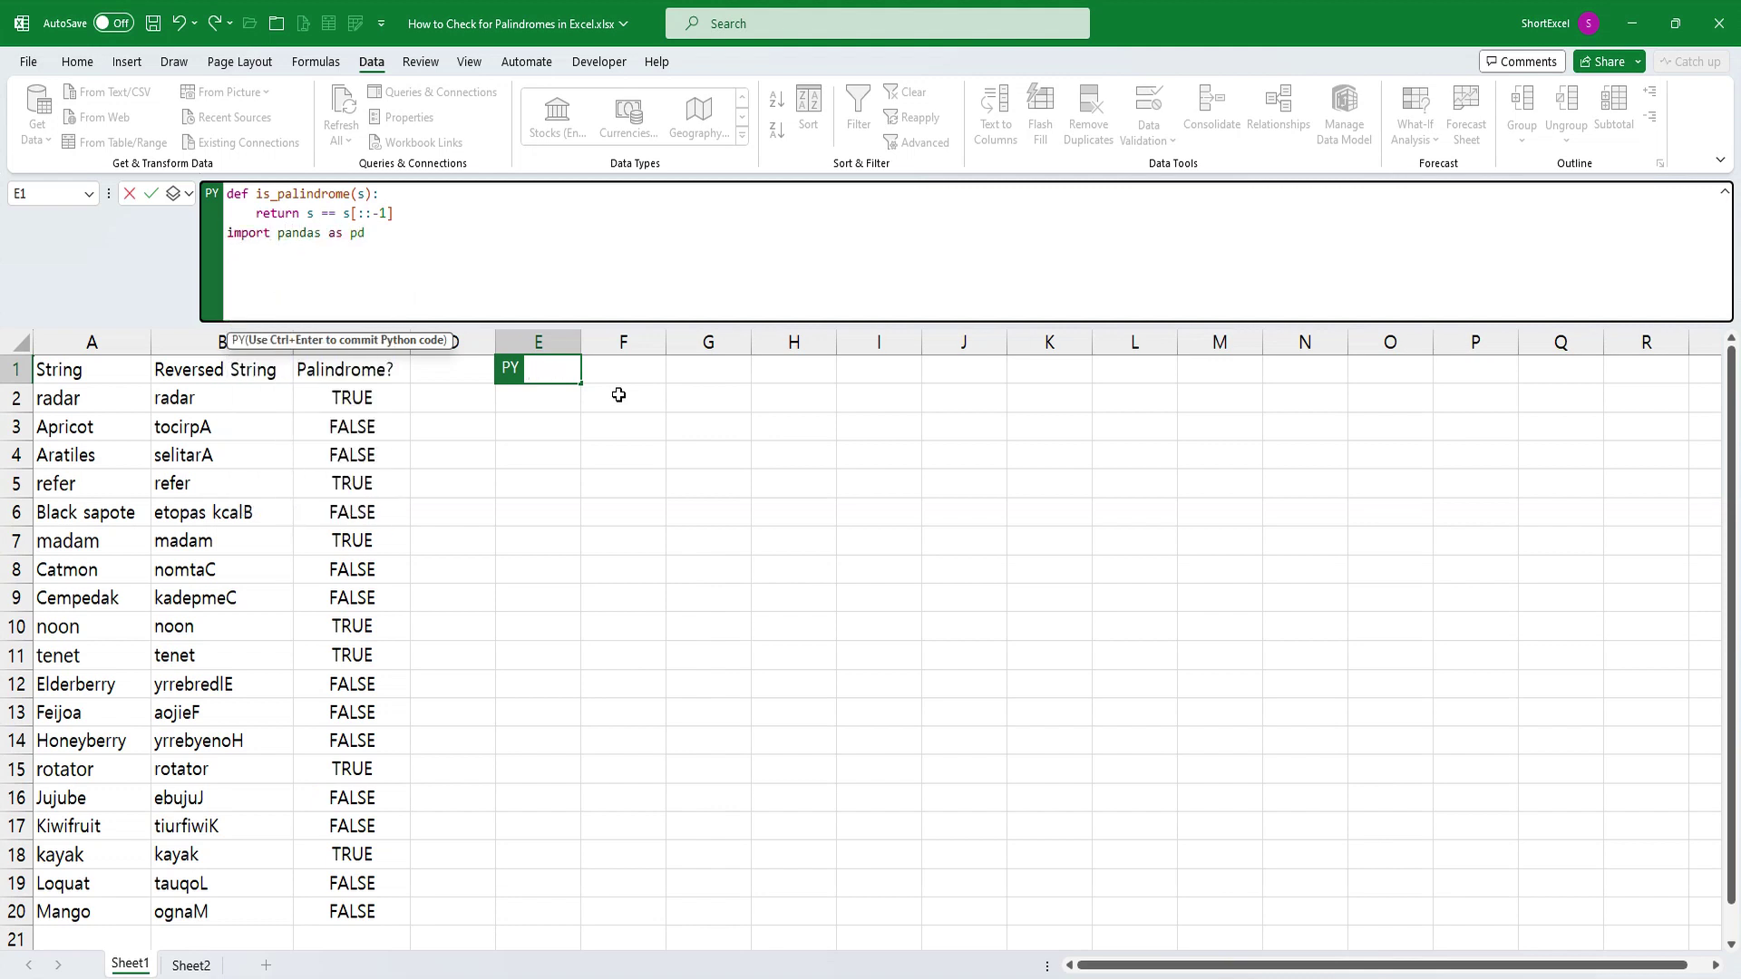
pyautogui.write('df =')
# Step: Load A1:A20 with headers into df, add df['is_palindrome'] via apply(is_palindrome), and return df
pyautogui.moveTo(86, 370); pyautogui.dragTo(73, 912)
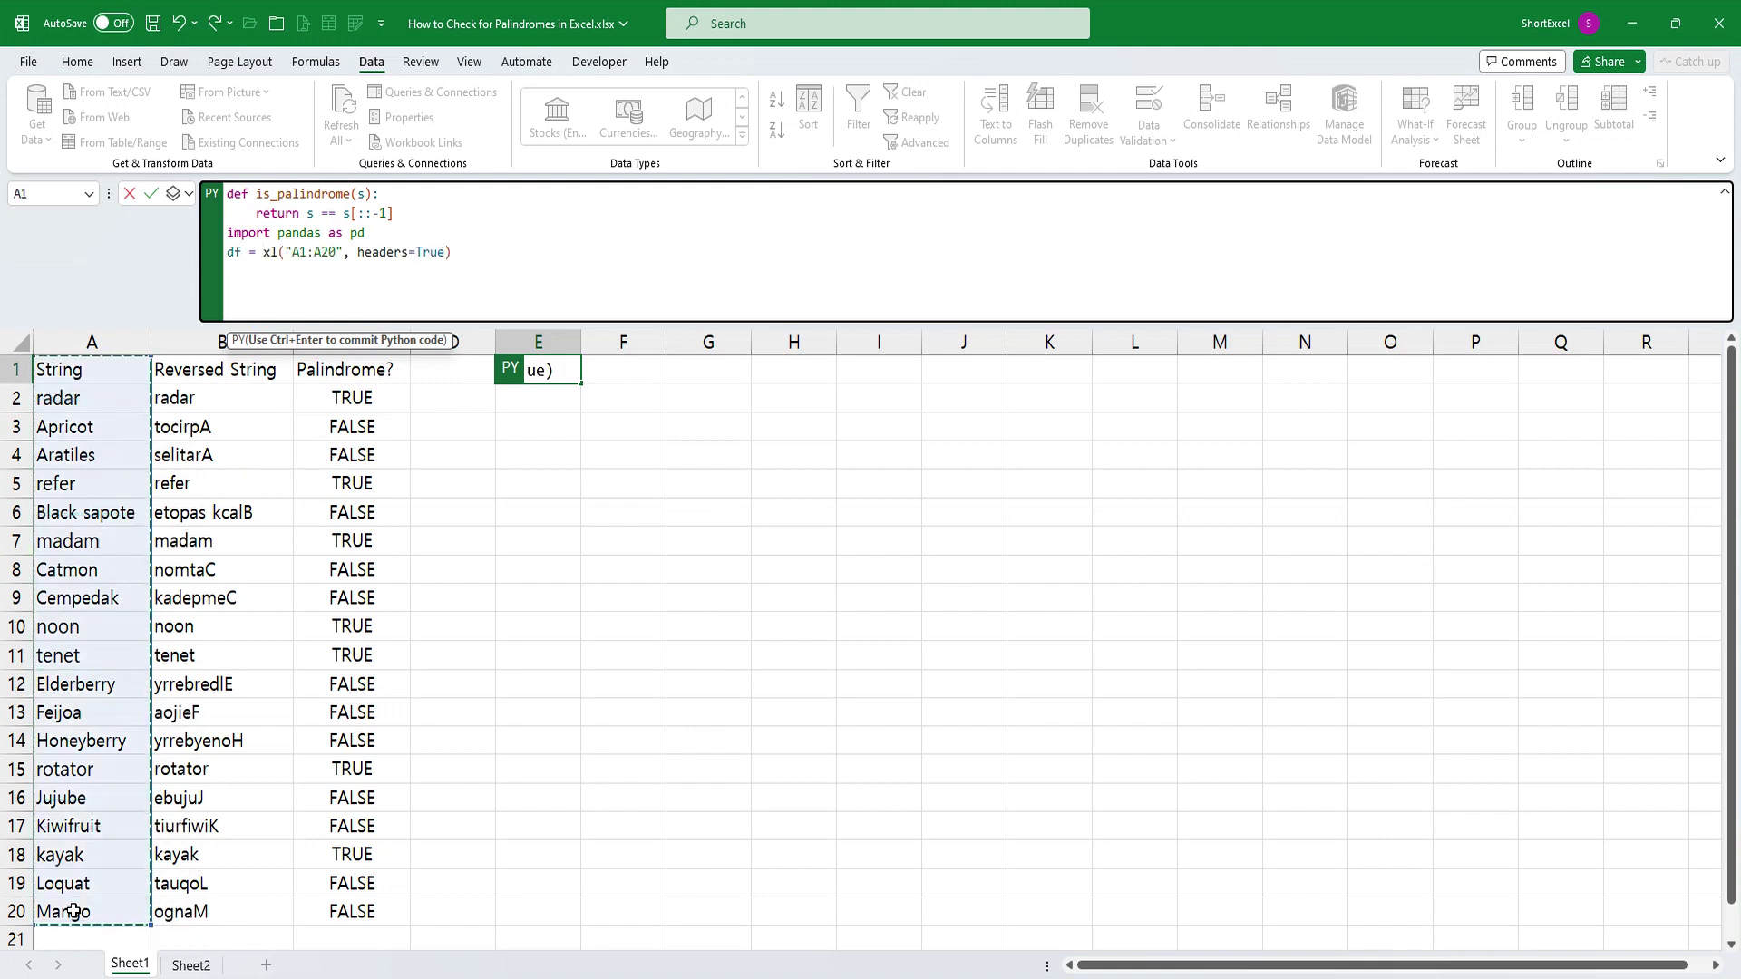
pyautogui.press('Return')
pyautogui.write('df[')
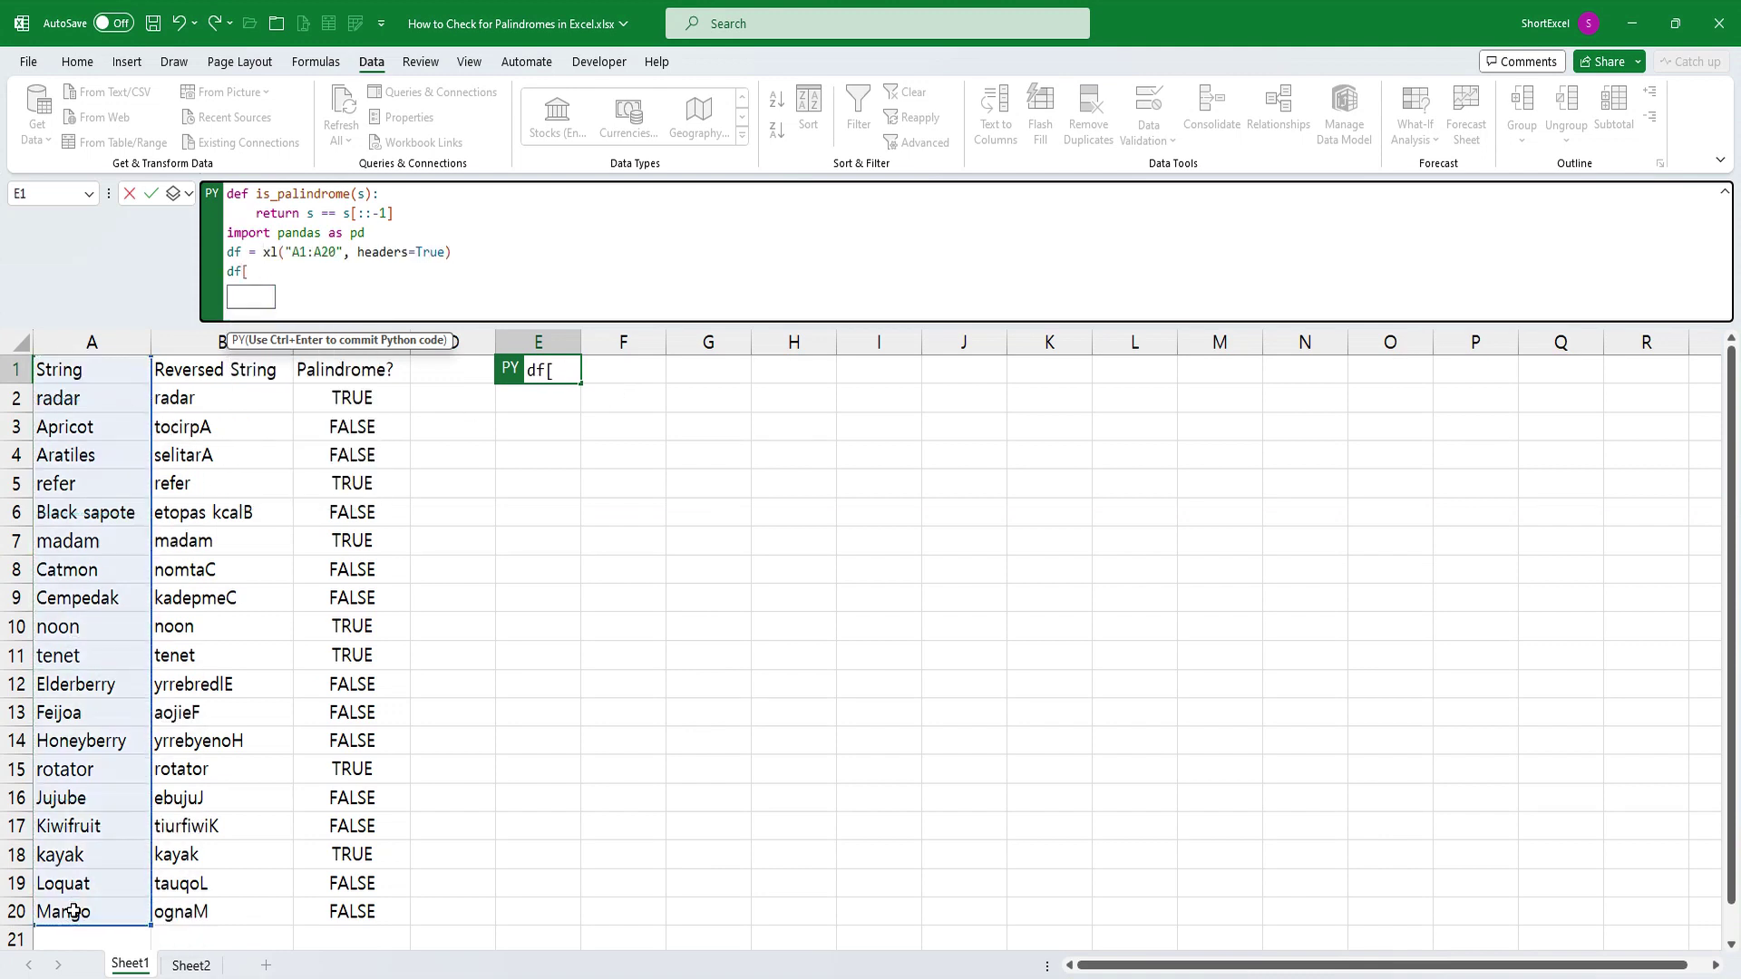
pyautogui.write("'is_")
pyautogui.write('palin')
pyautogui.write("drome']")
pyautogui.write(" = df['")
pyautogui.write("String'].")
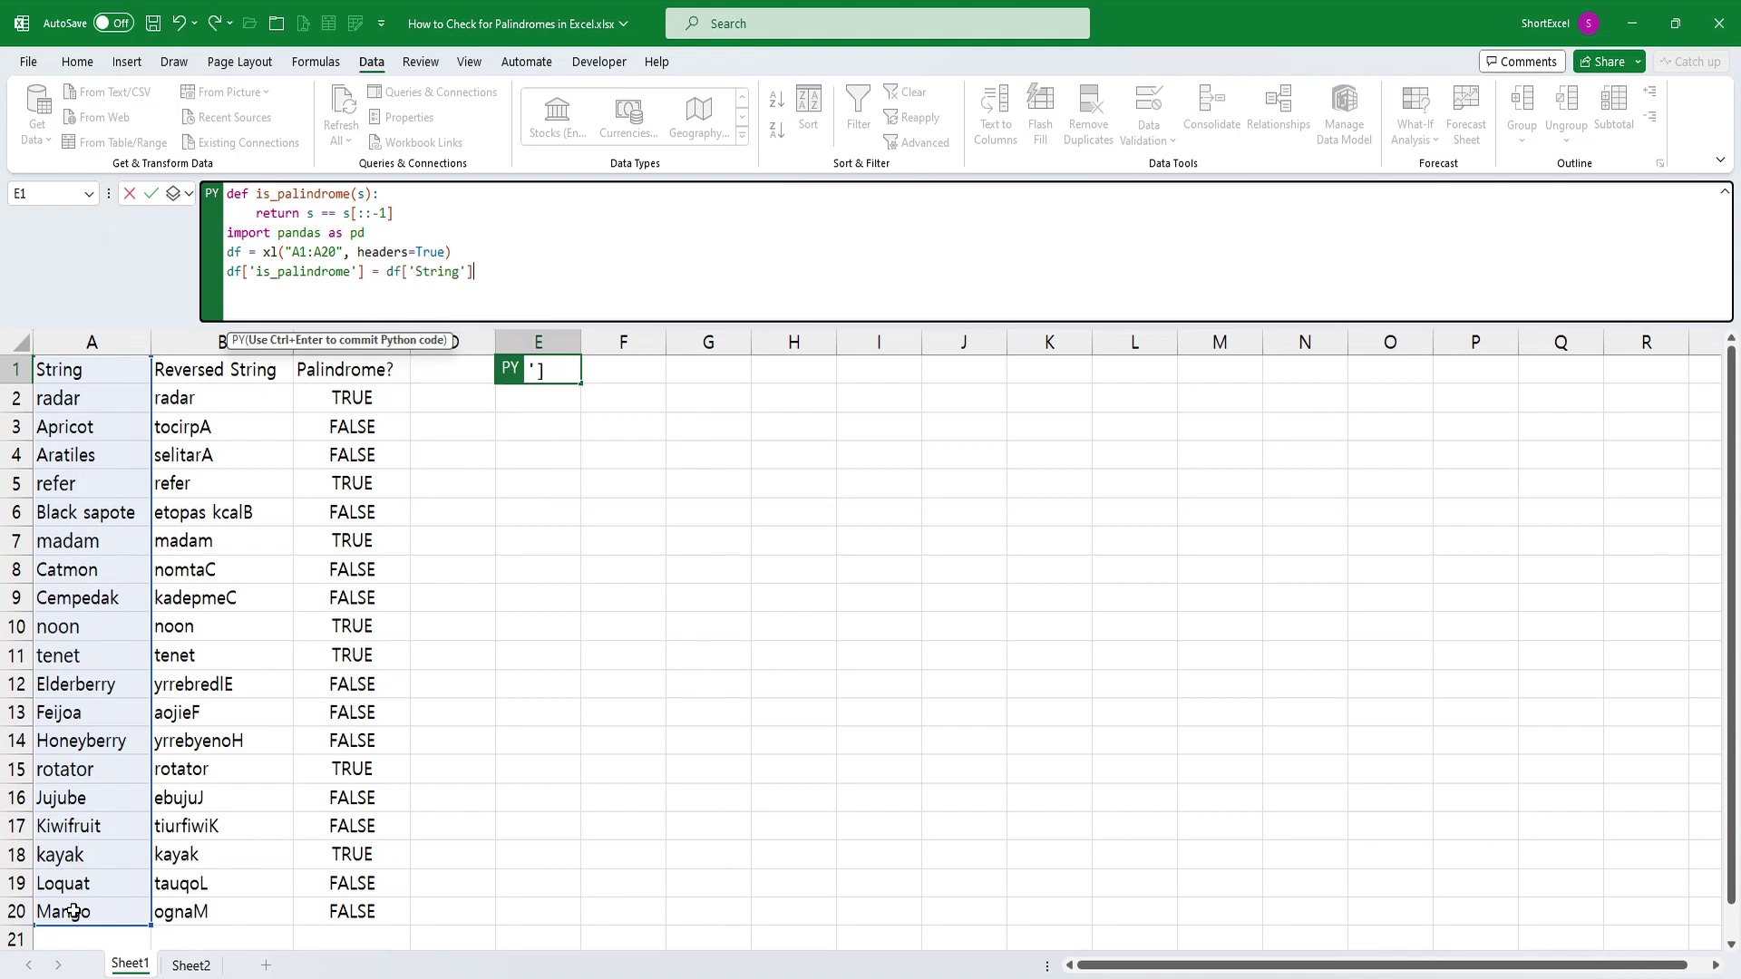
pyautogui.write('apply')
pyautogui.write('(is')
pyautogui.press('Tab')
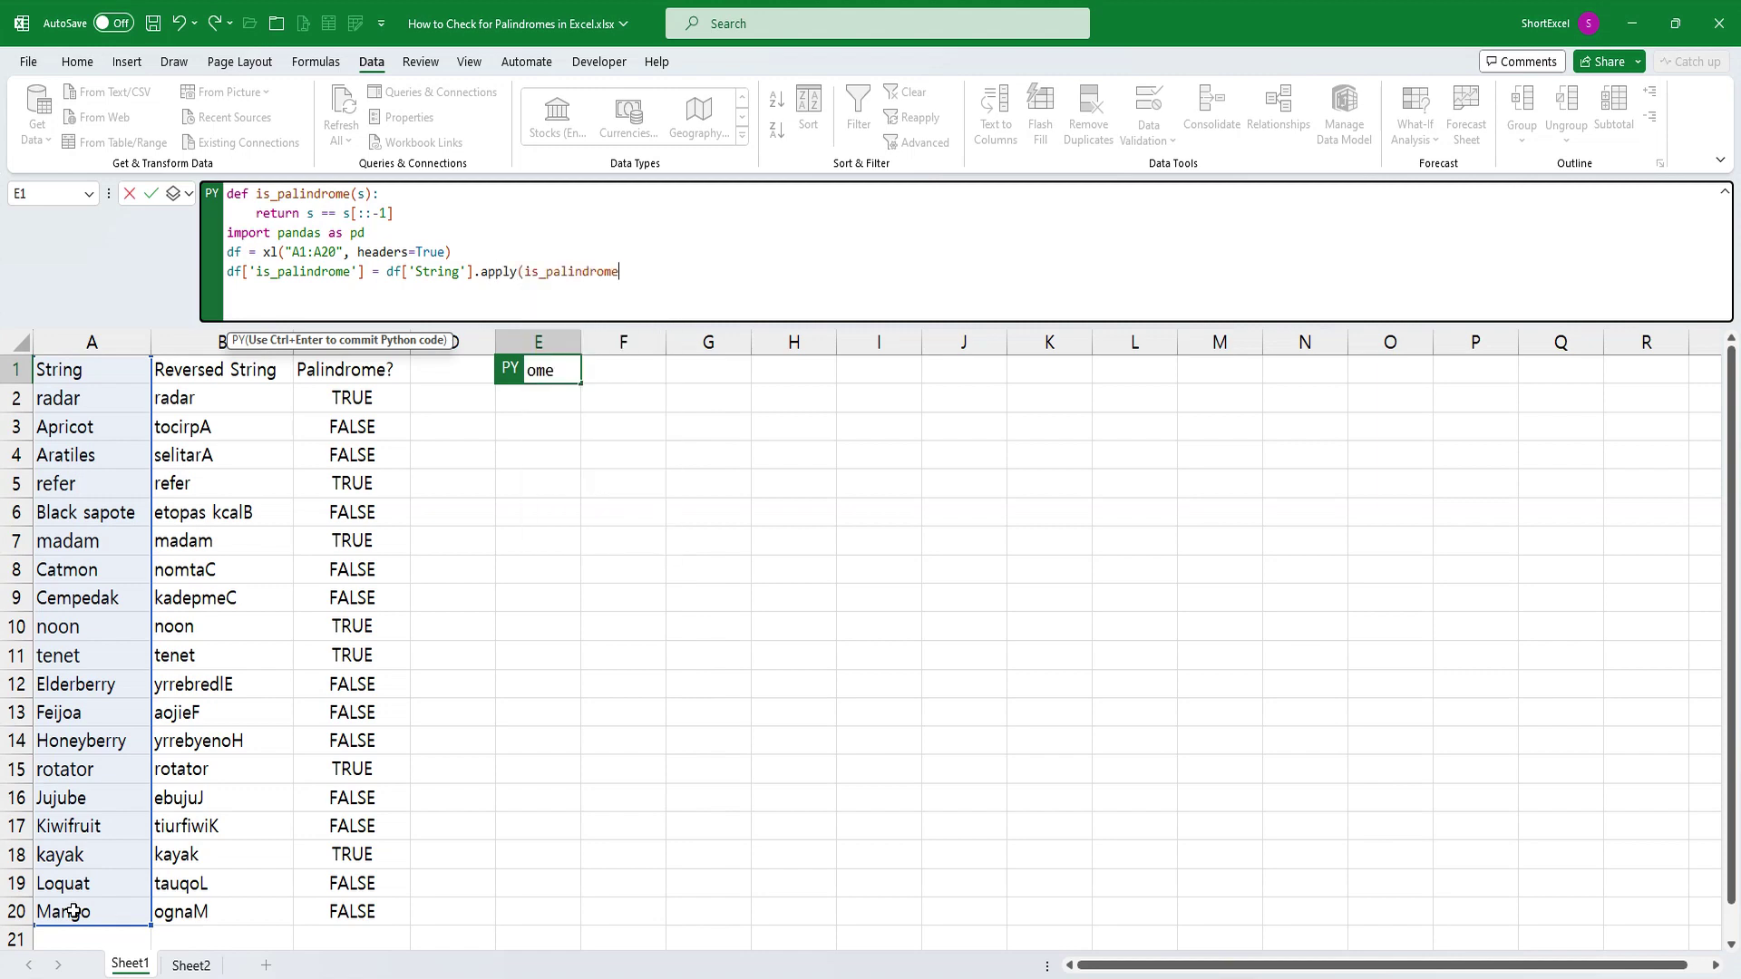
pyautogui.write(')')
pyautogui.press('Return')
pyautogui.write('df')
pyautogui.hotkey('ctrl', 'Return')
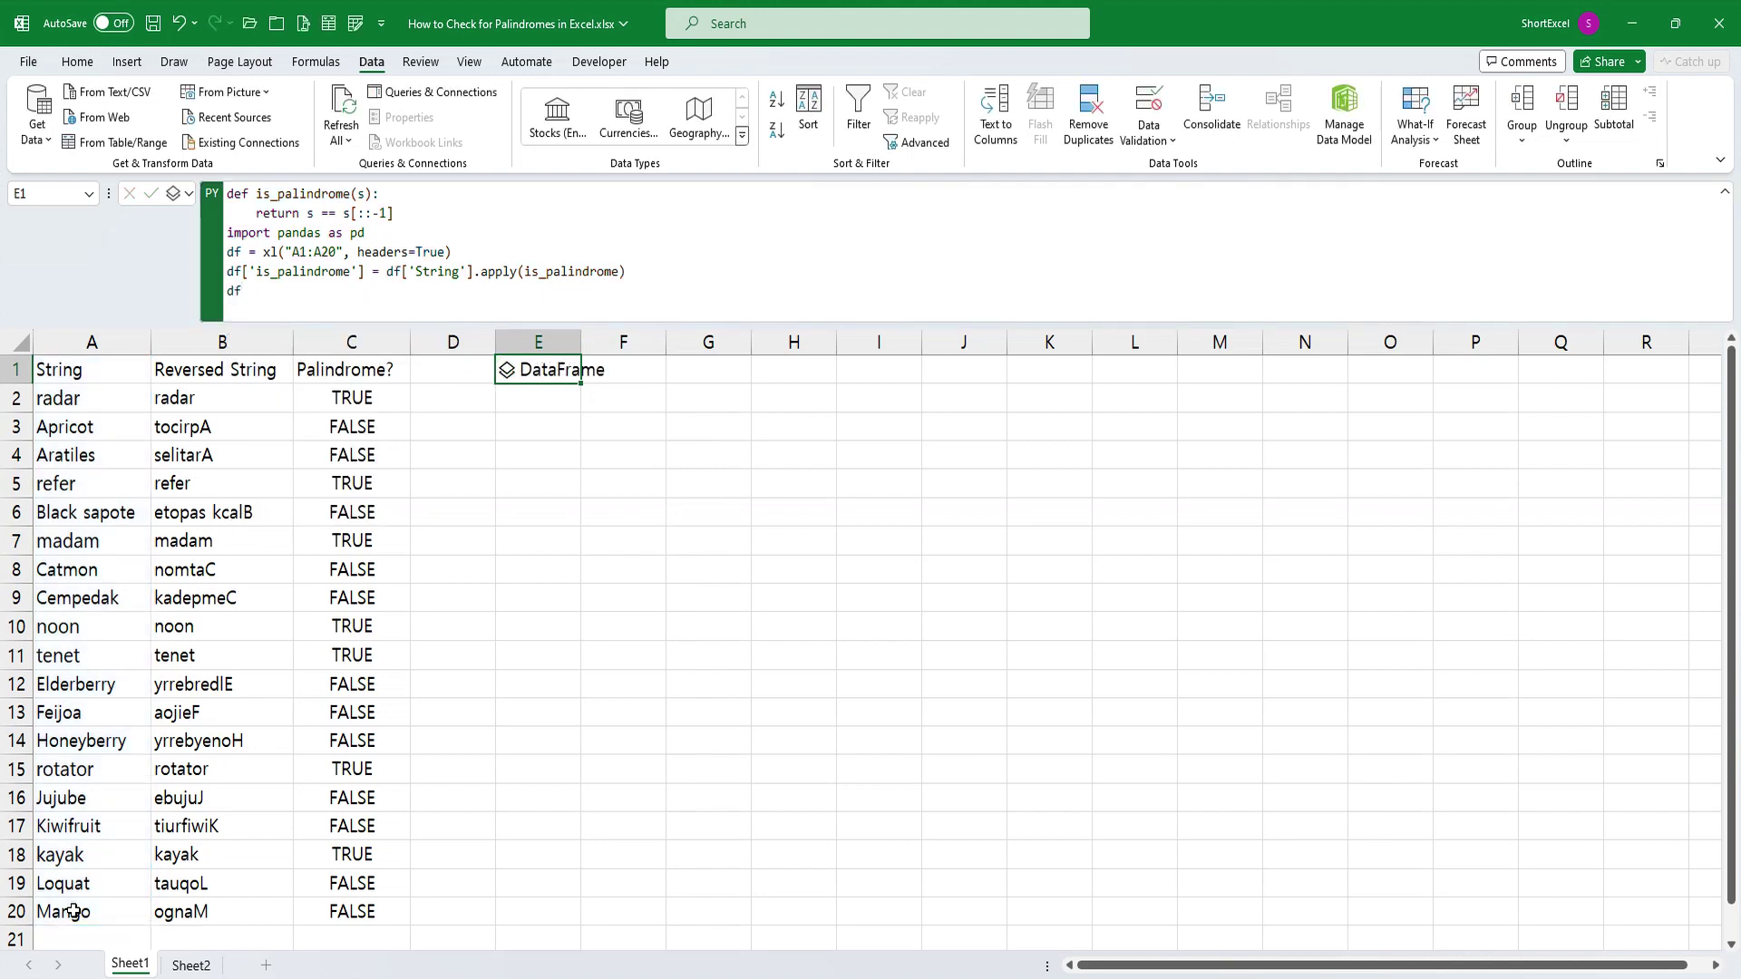
# Step: Output the Python result as Excel values, then load Sheet2's String table into Power Query
pyautogui.hotkey('ctrl', 'alt', 'shift', 'm')
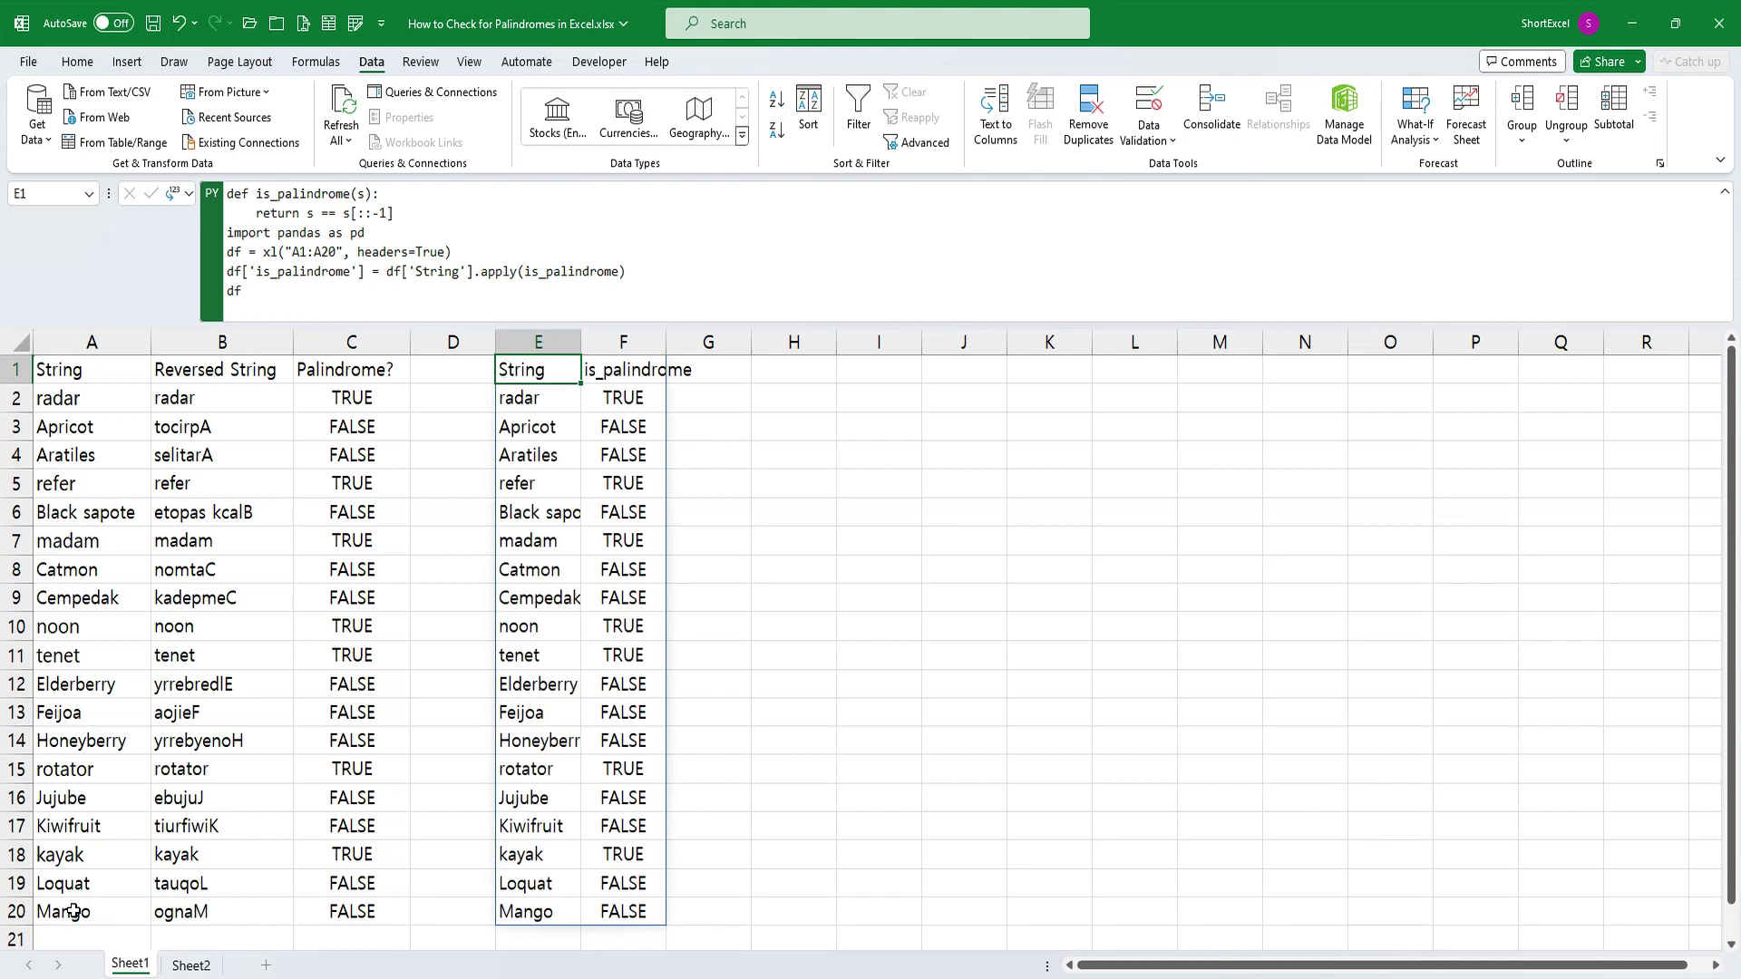
pyautogui.hotkey('ctrl', 'shift', 'u')
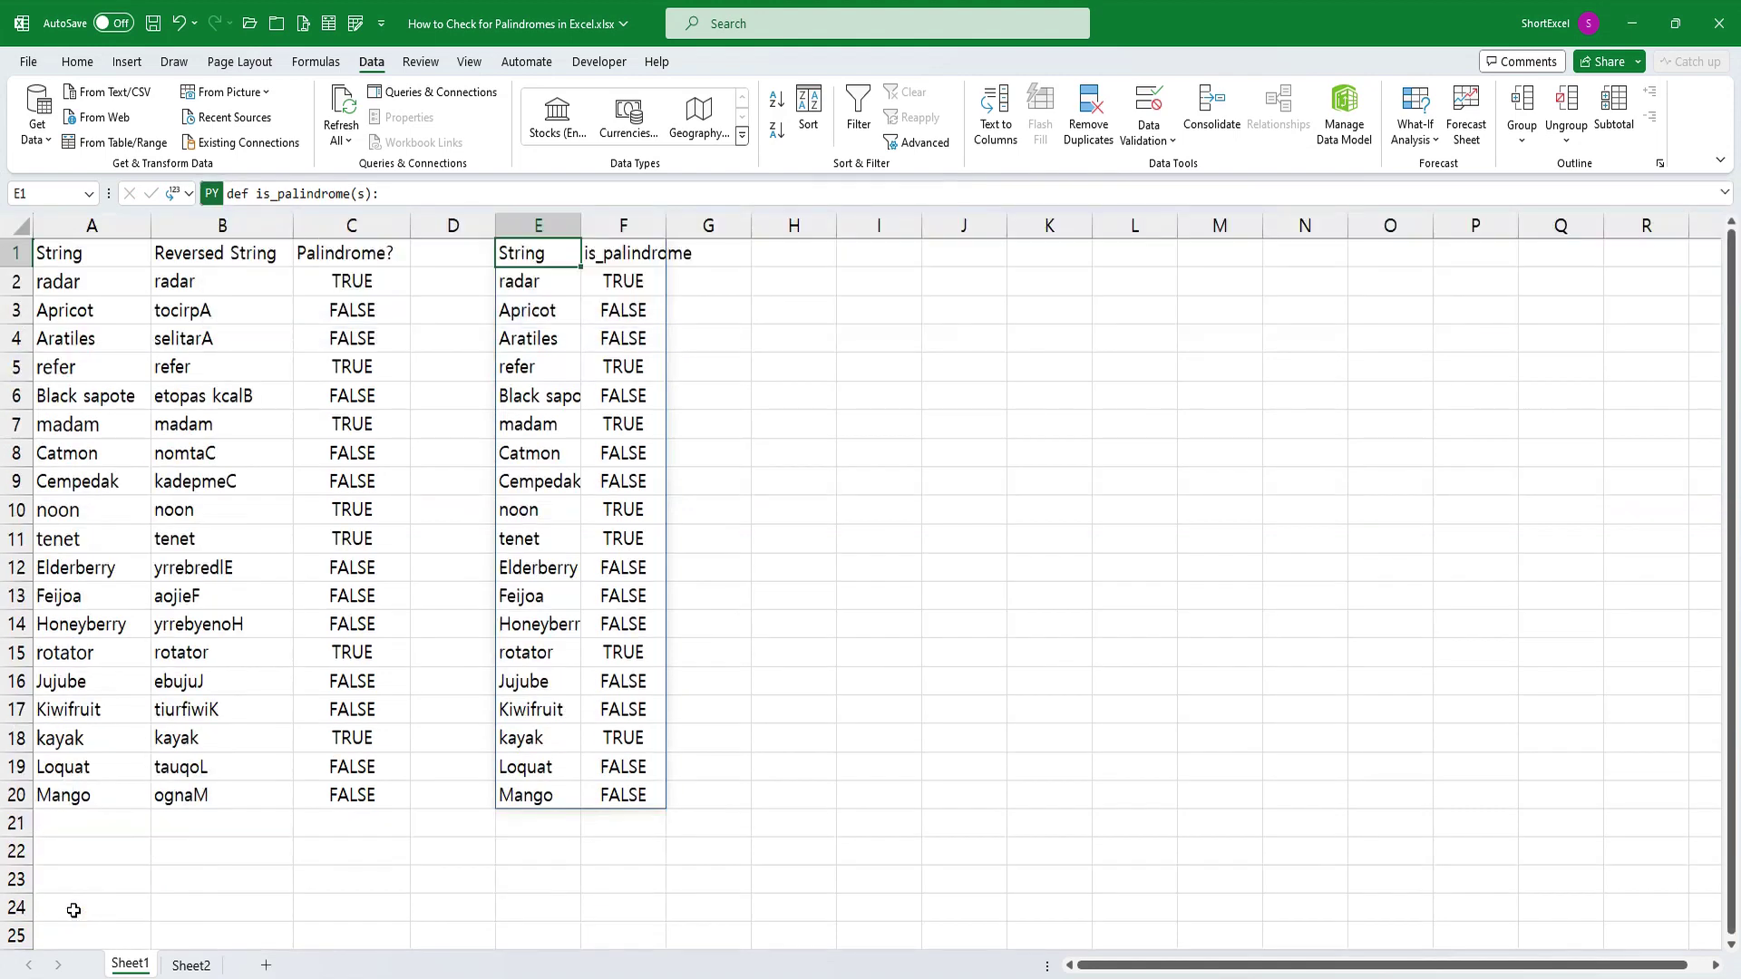
pyautogui.hotkey('ctrl', 'pagedown')
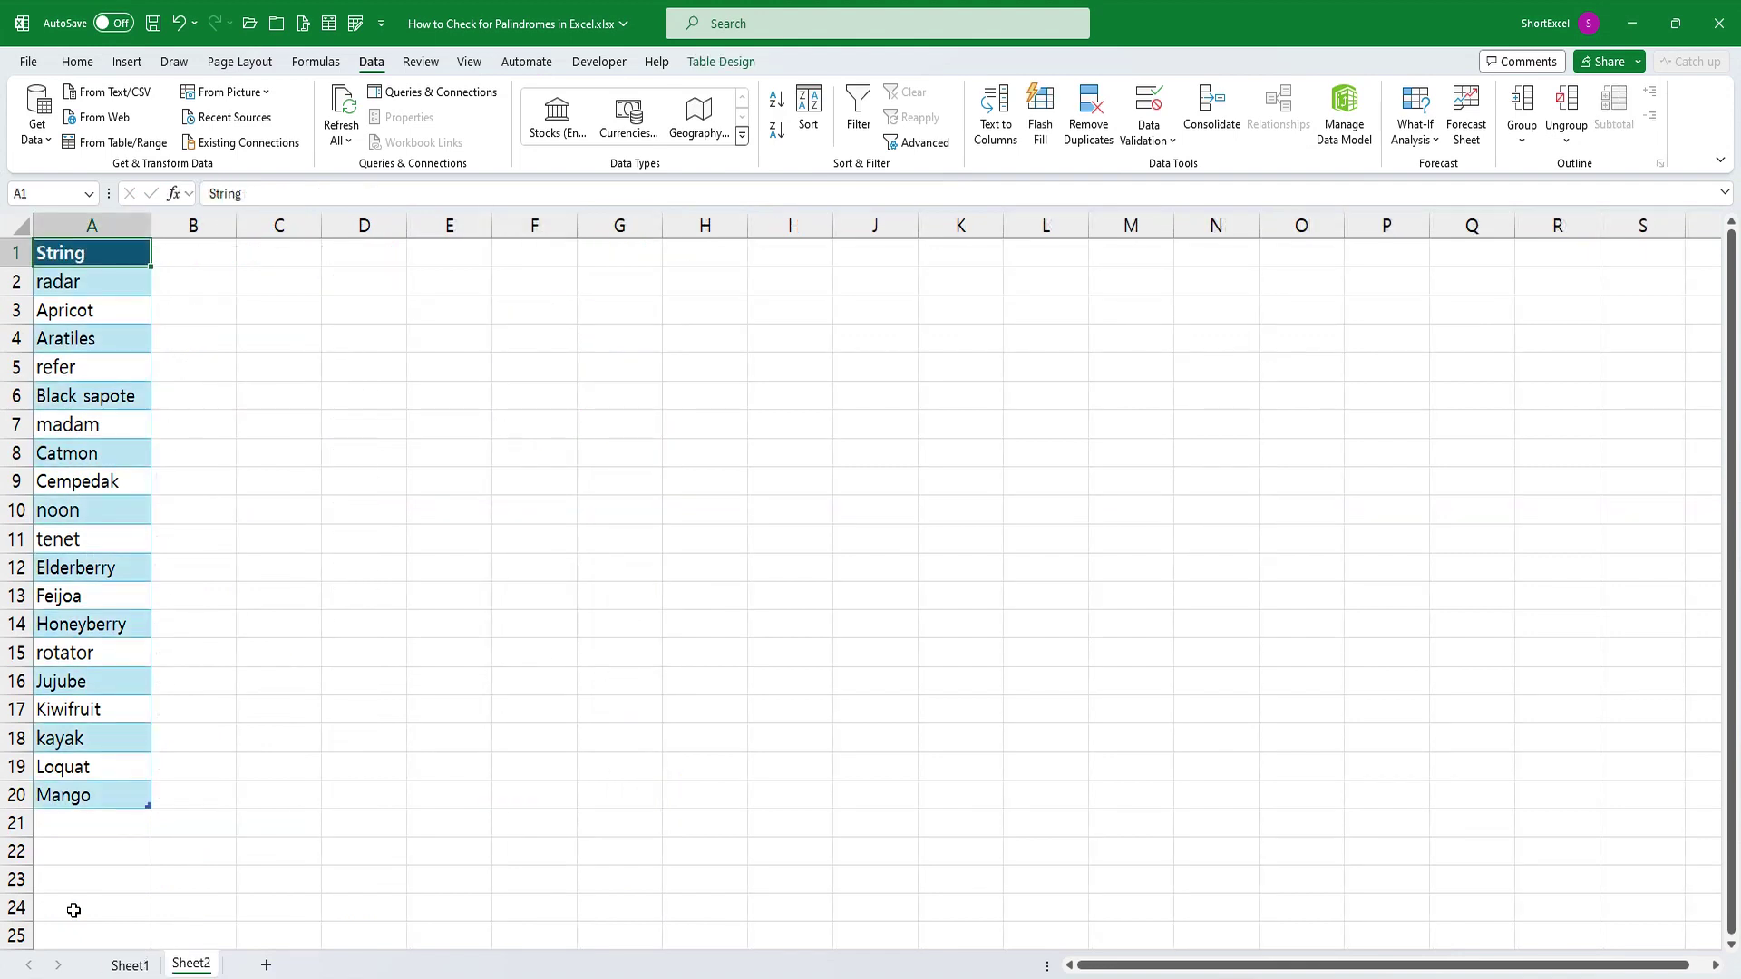
pyautogui.click(123, 143)
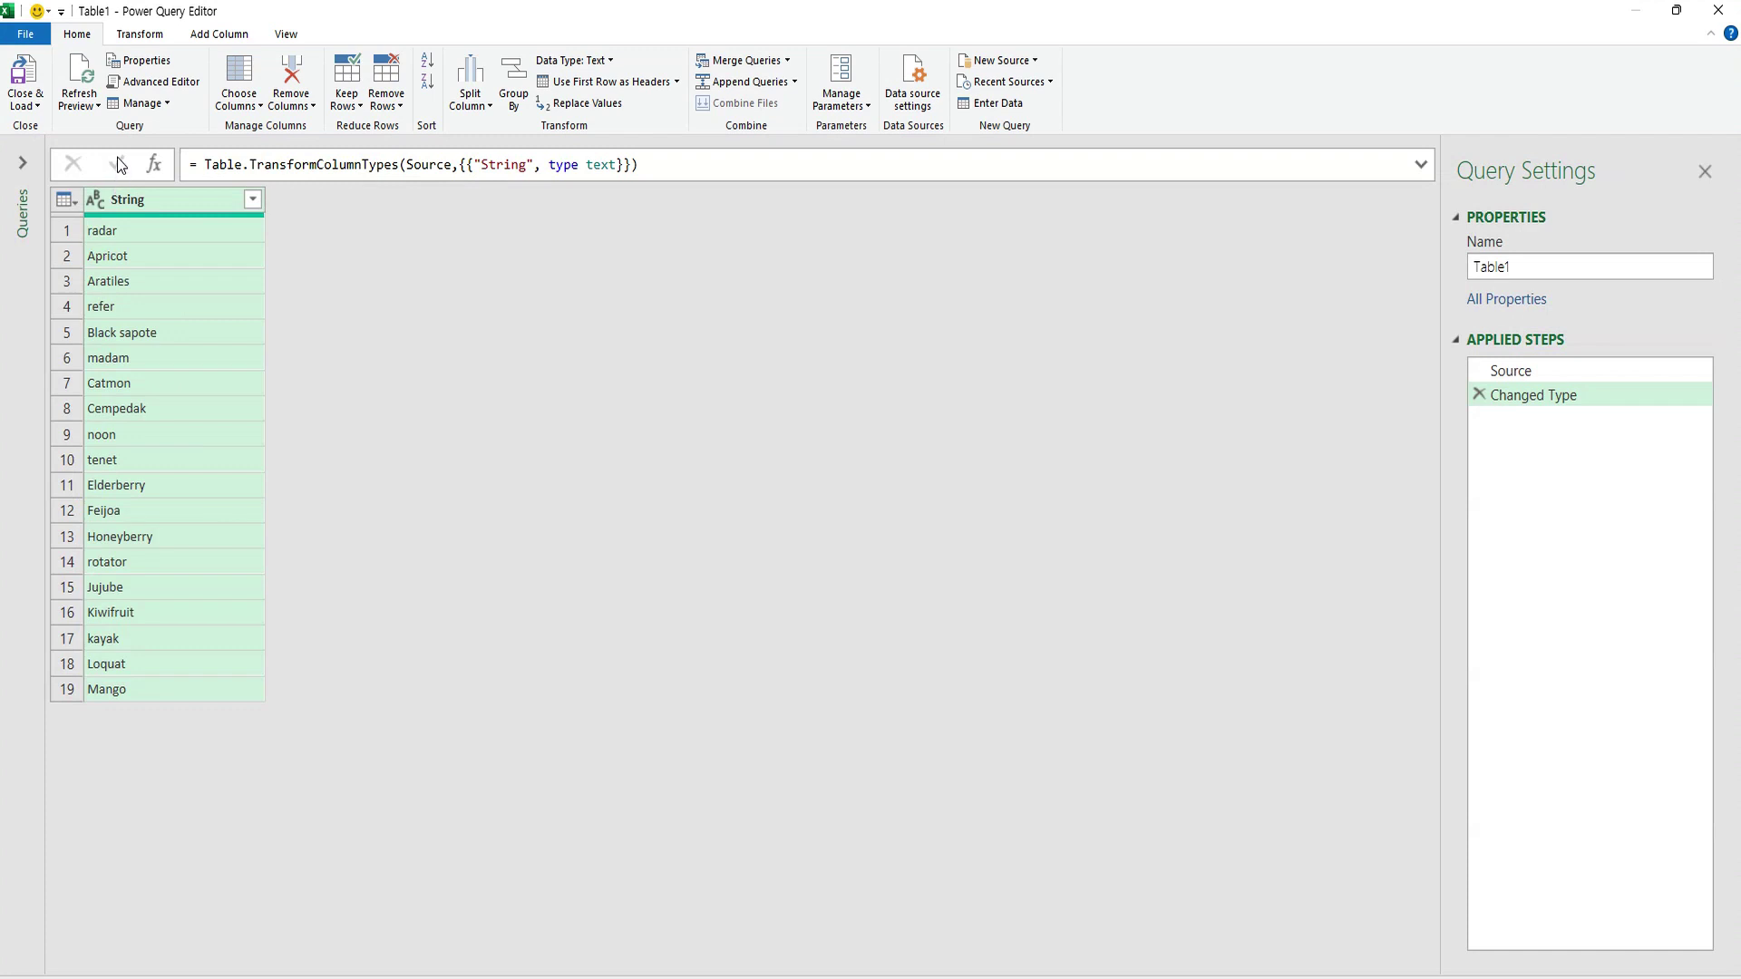
# Step: Add a custom column 'Reversed String' with the formula Text.Reverse([String])
pyautogui.click(219, 34)
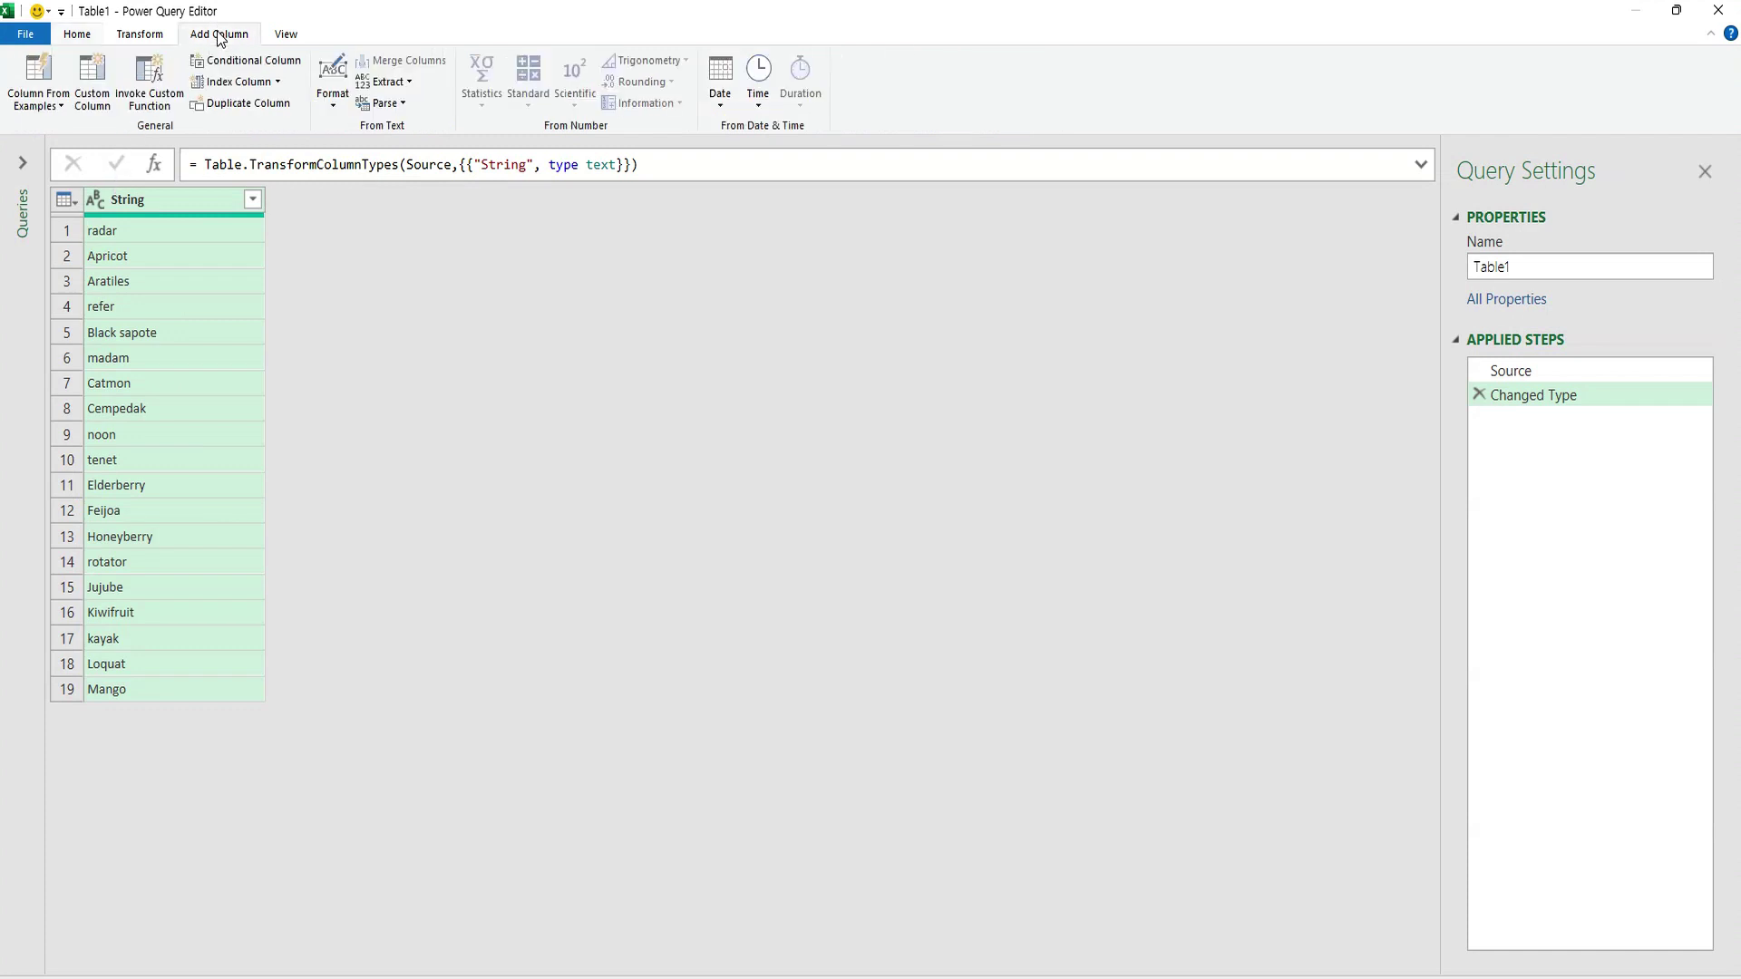
pyautogui.click(98, 91)
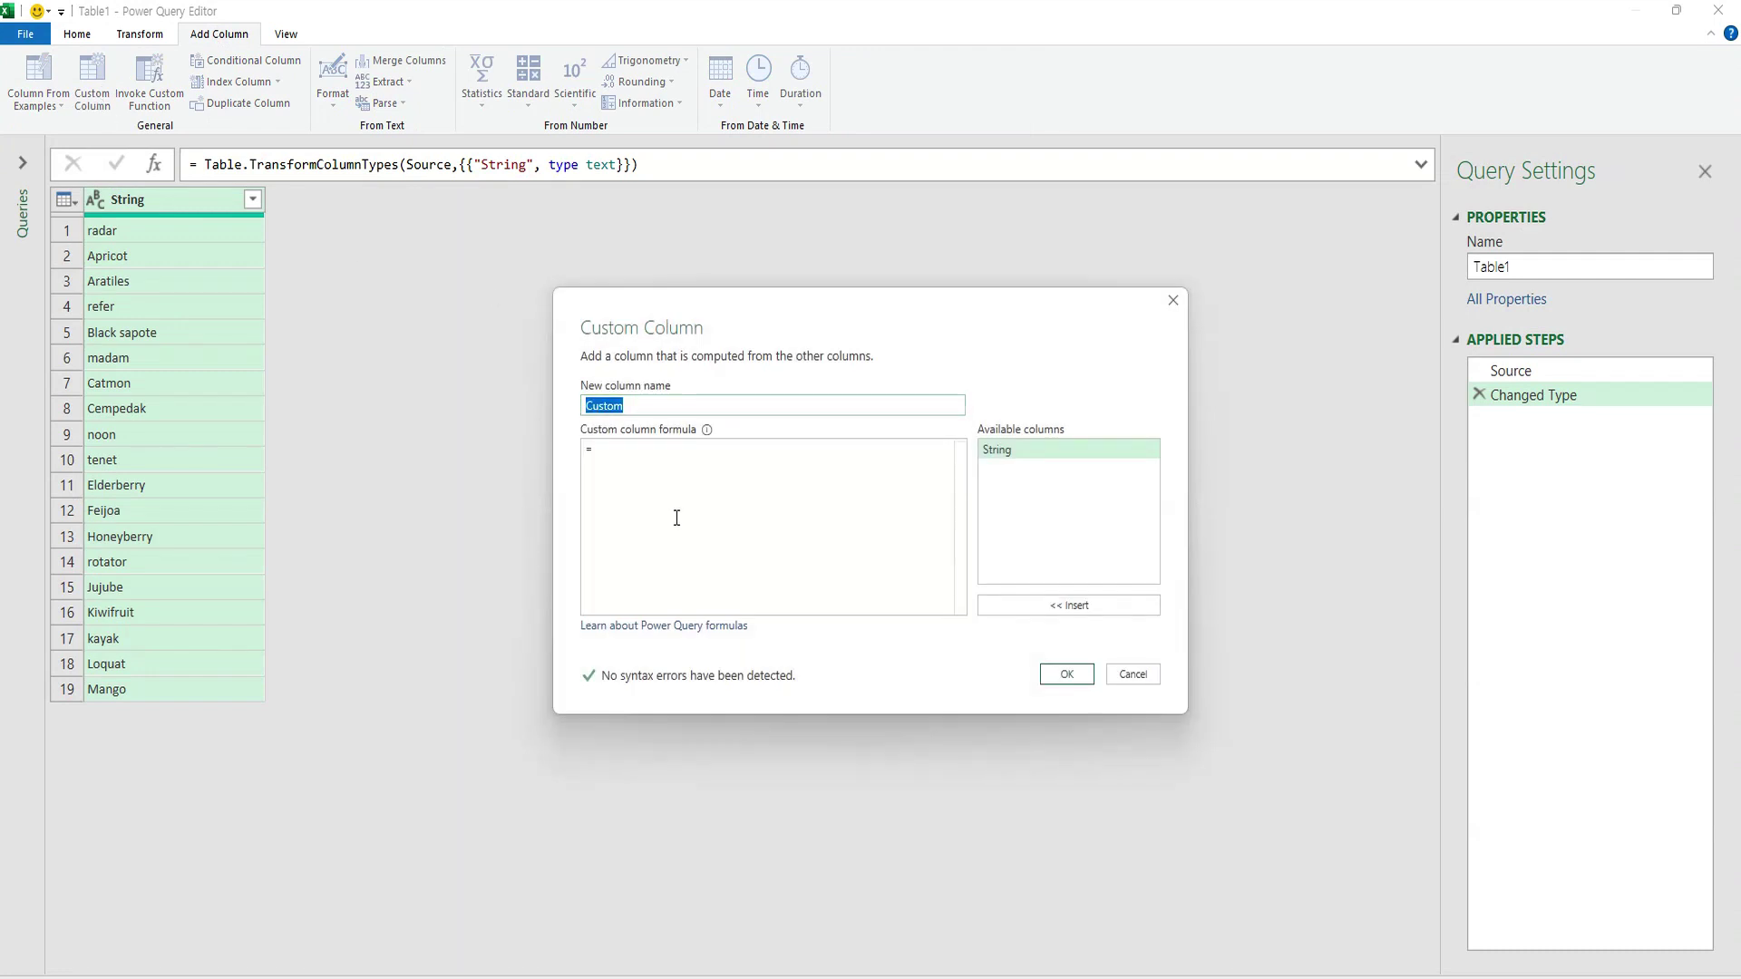
pyautogui.write('Reversed ')
pyautogui.write('String')
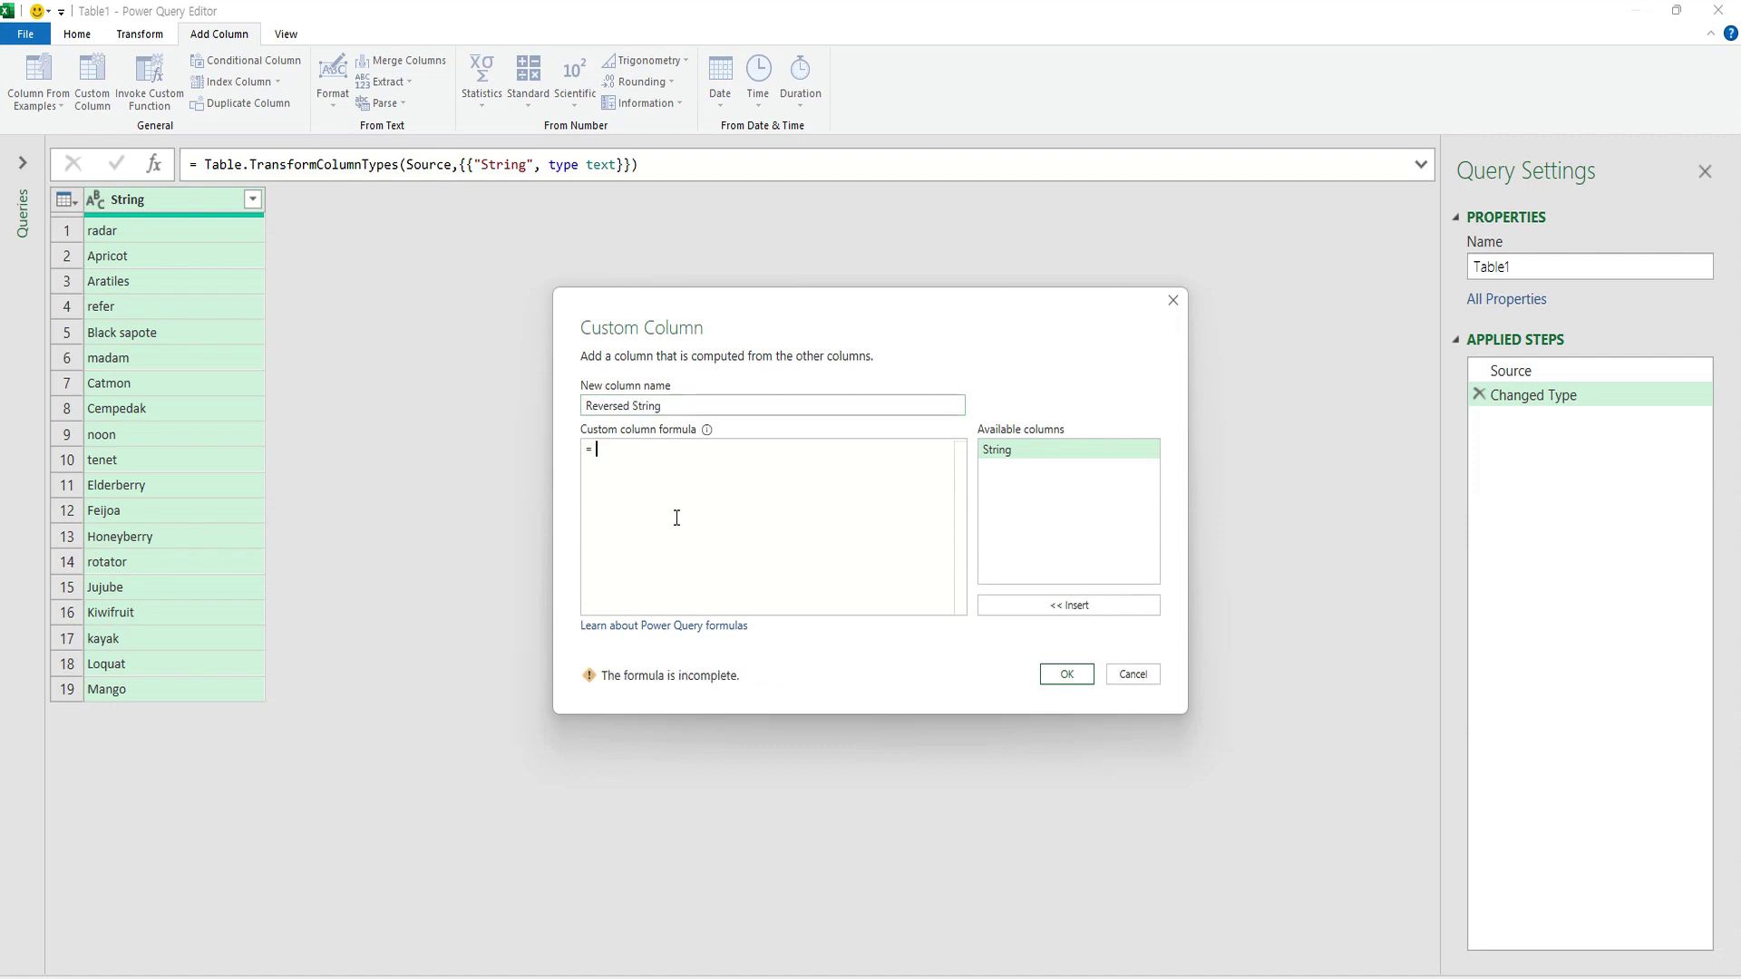
pyautogui.click(677, 518)
pyautogui.write('textreve')
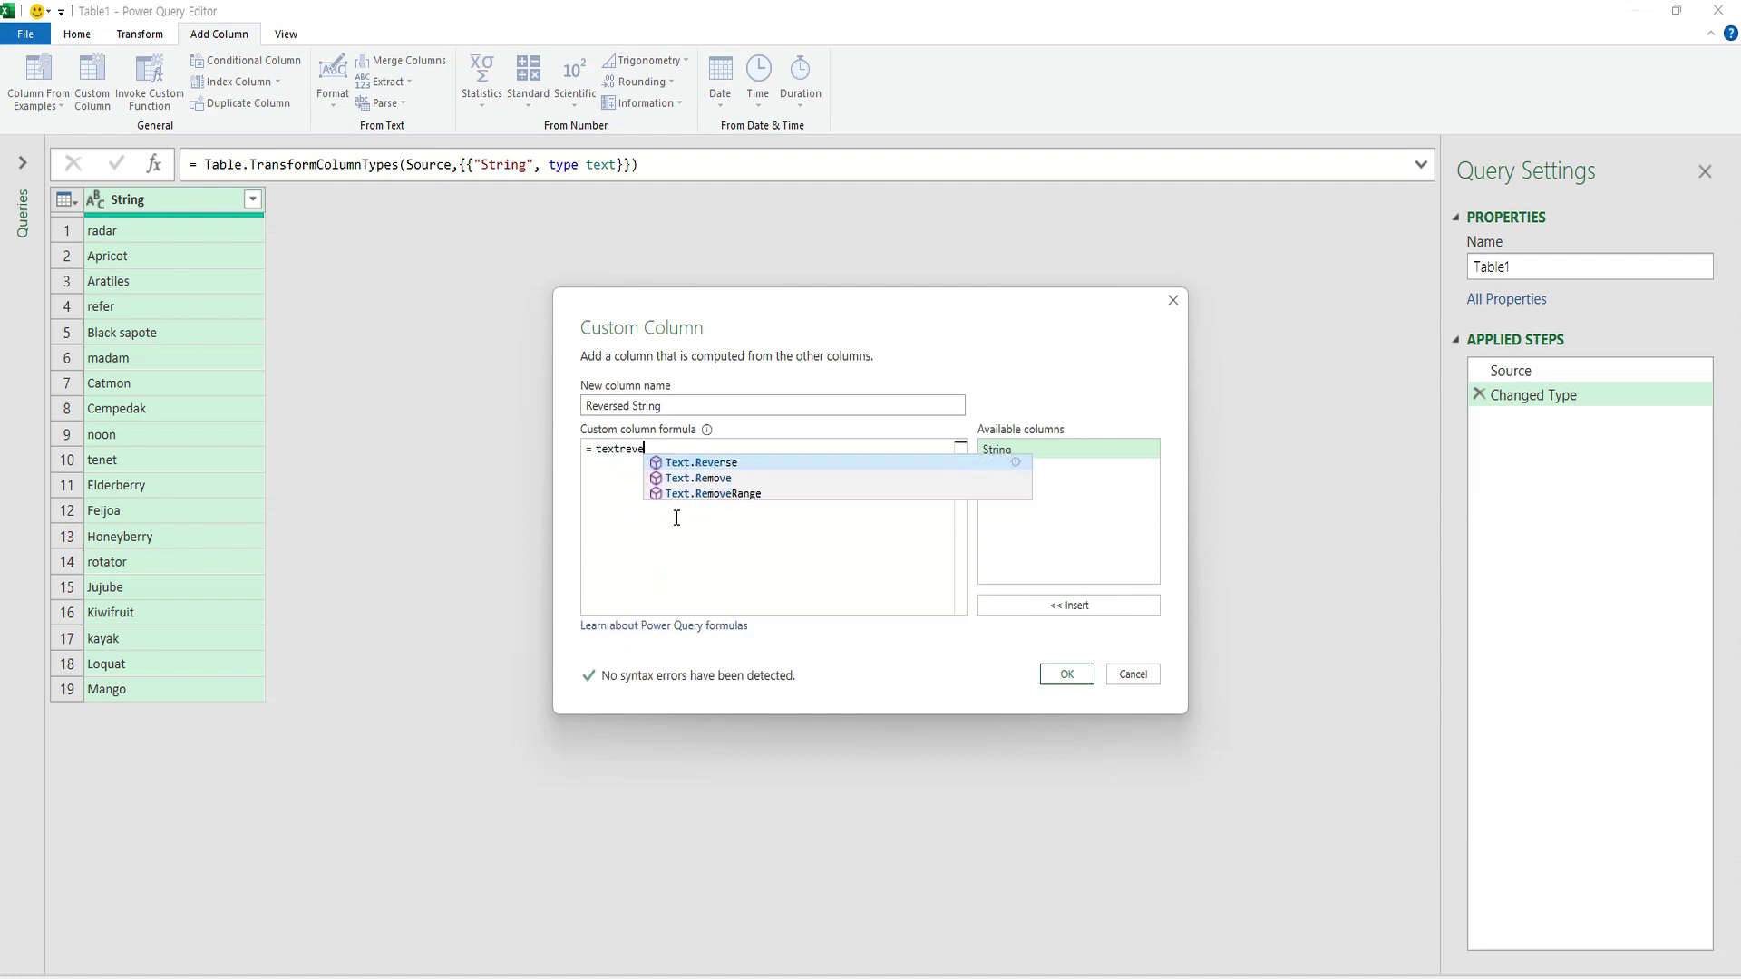
pyautogui.write('r')
pyautogui.press('Tab')
pyautogui.write('(')
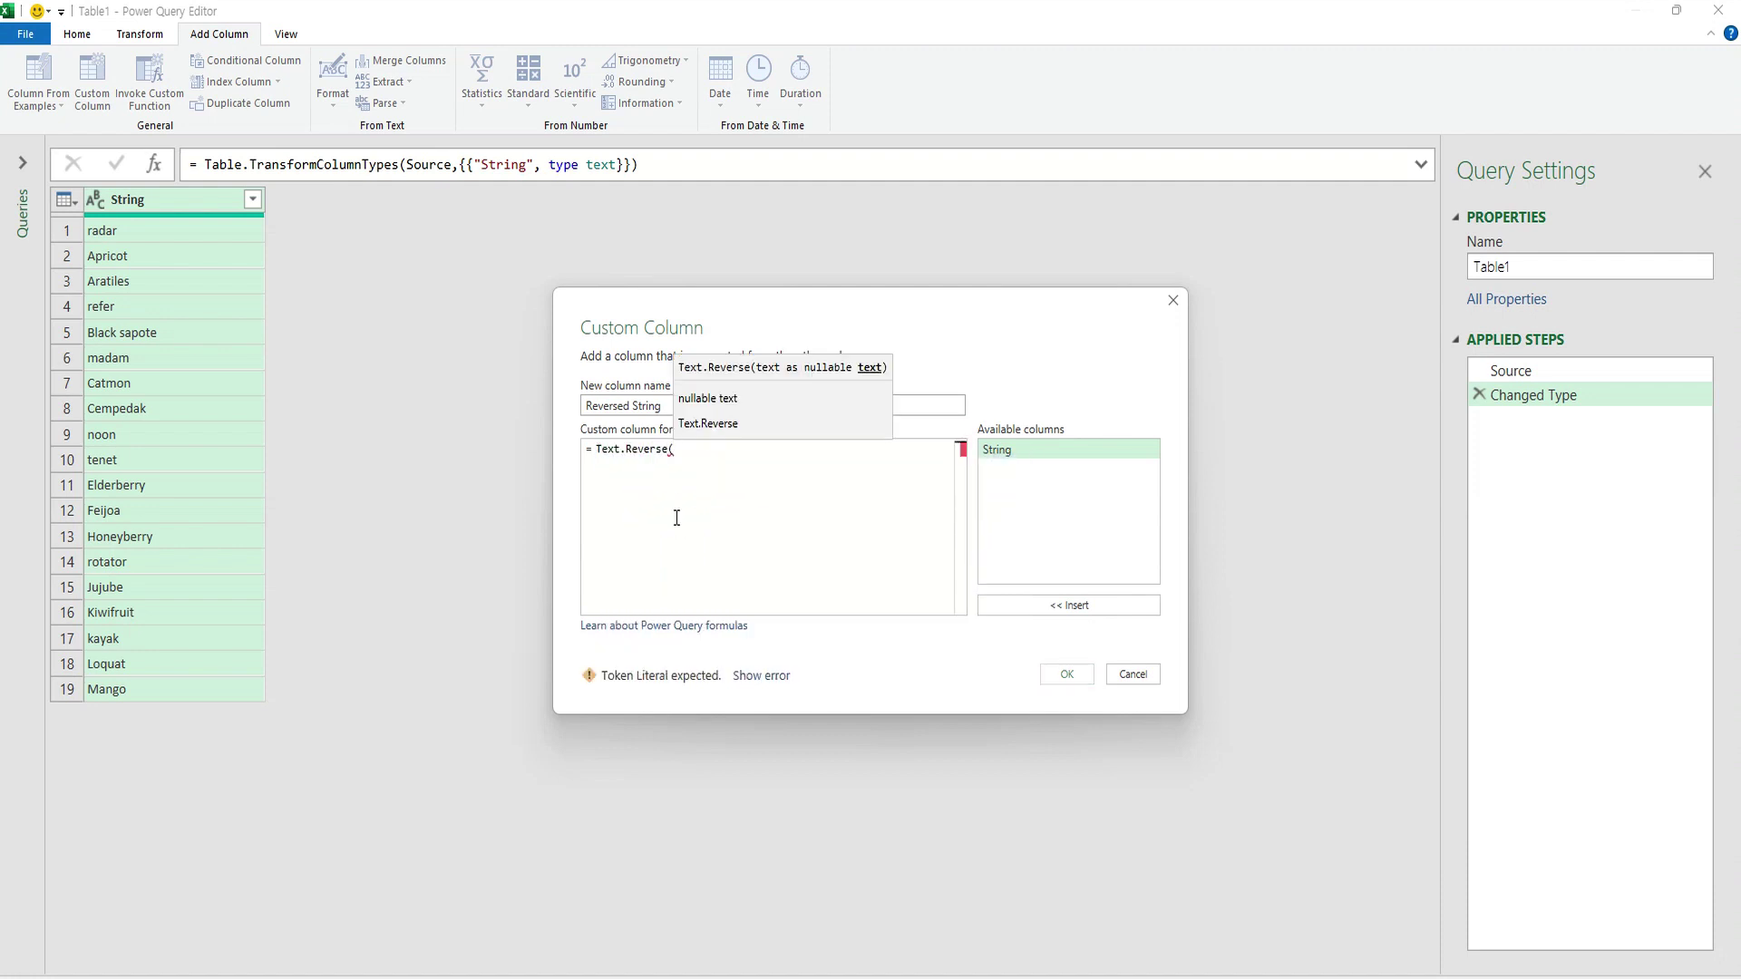
pyautogui.doubleClick(1027, 448)
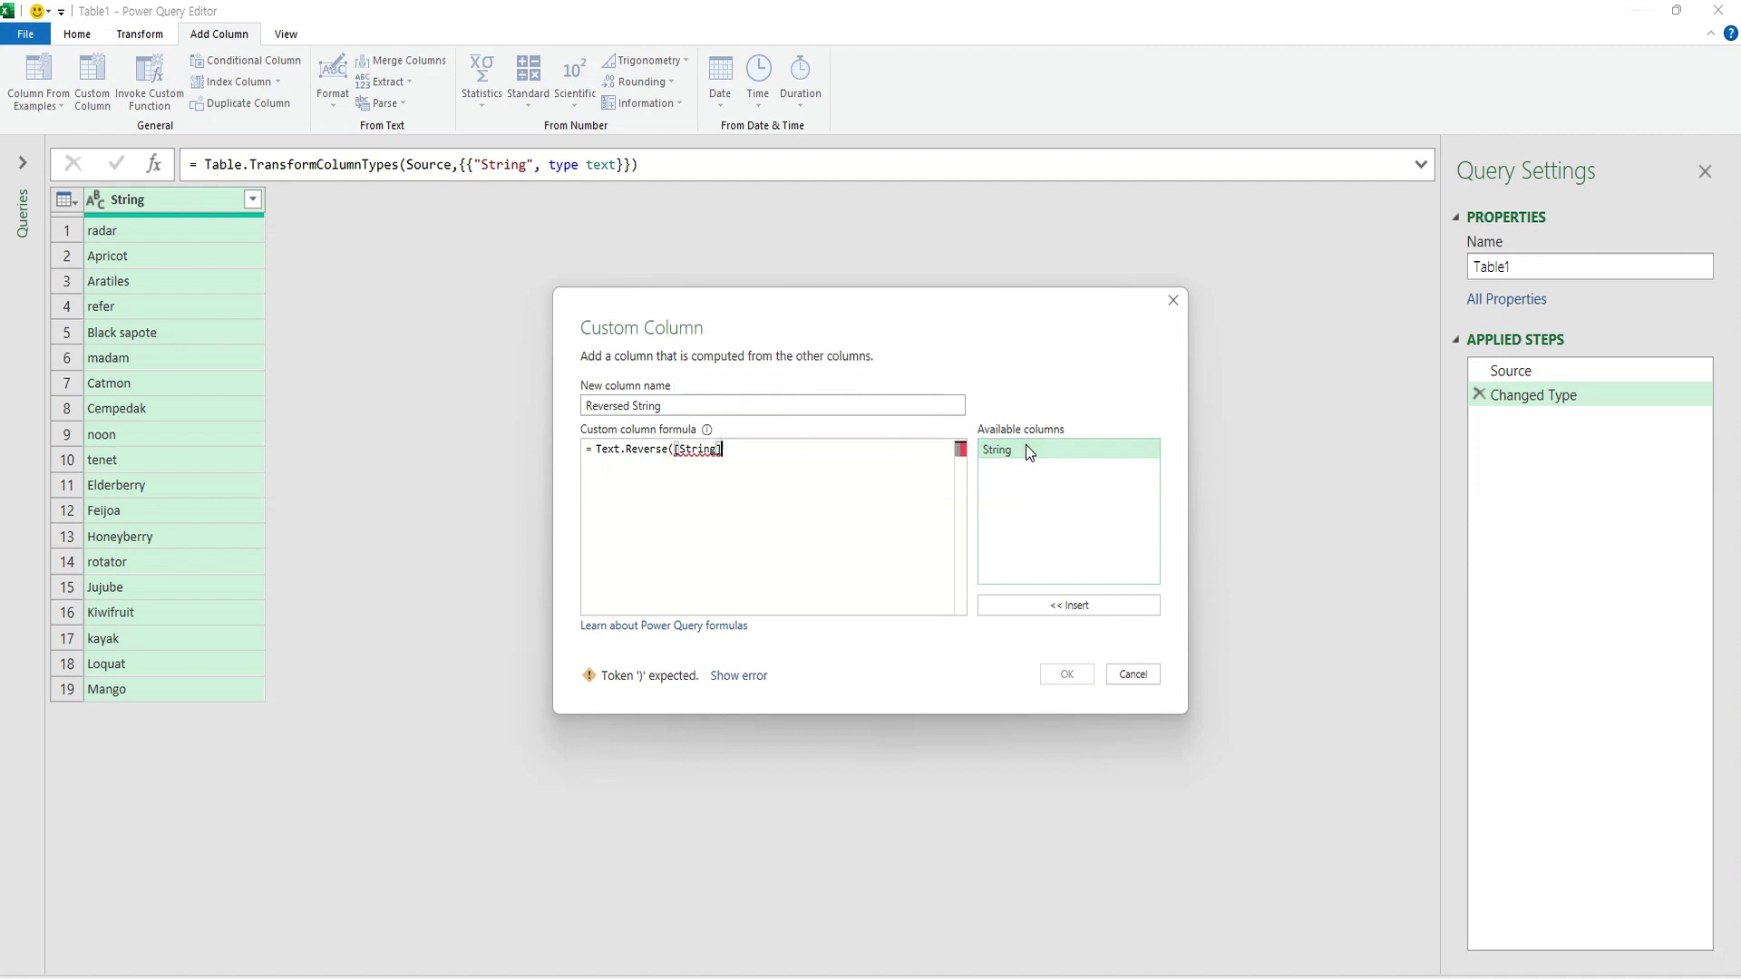
pyautogui.write(')')
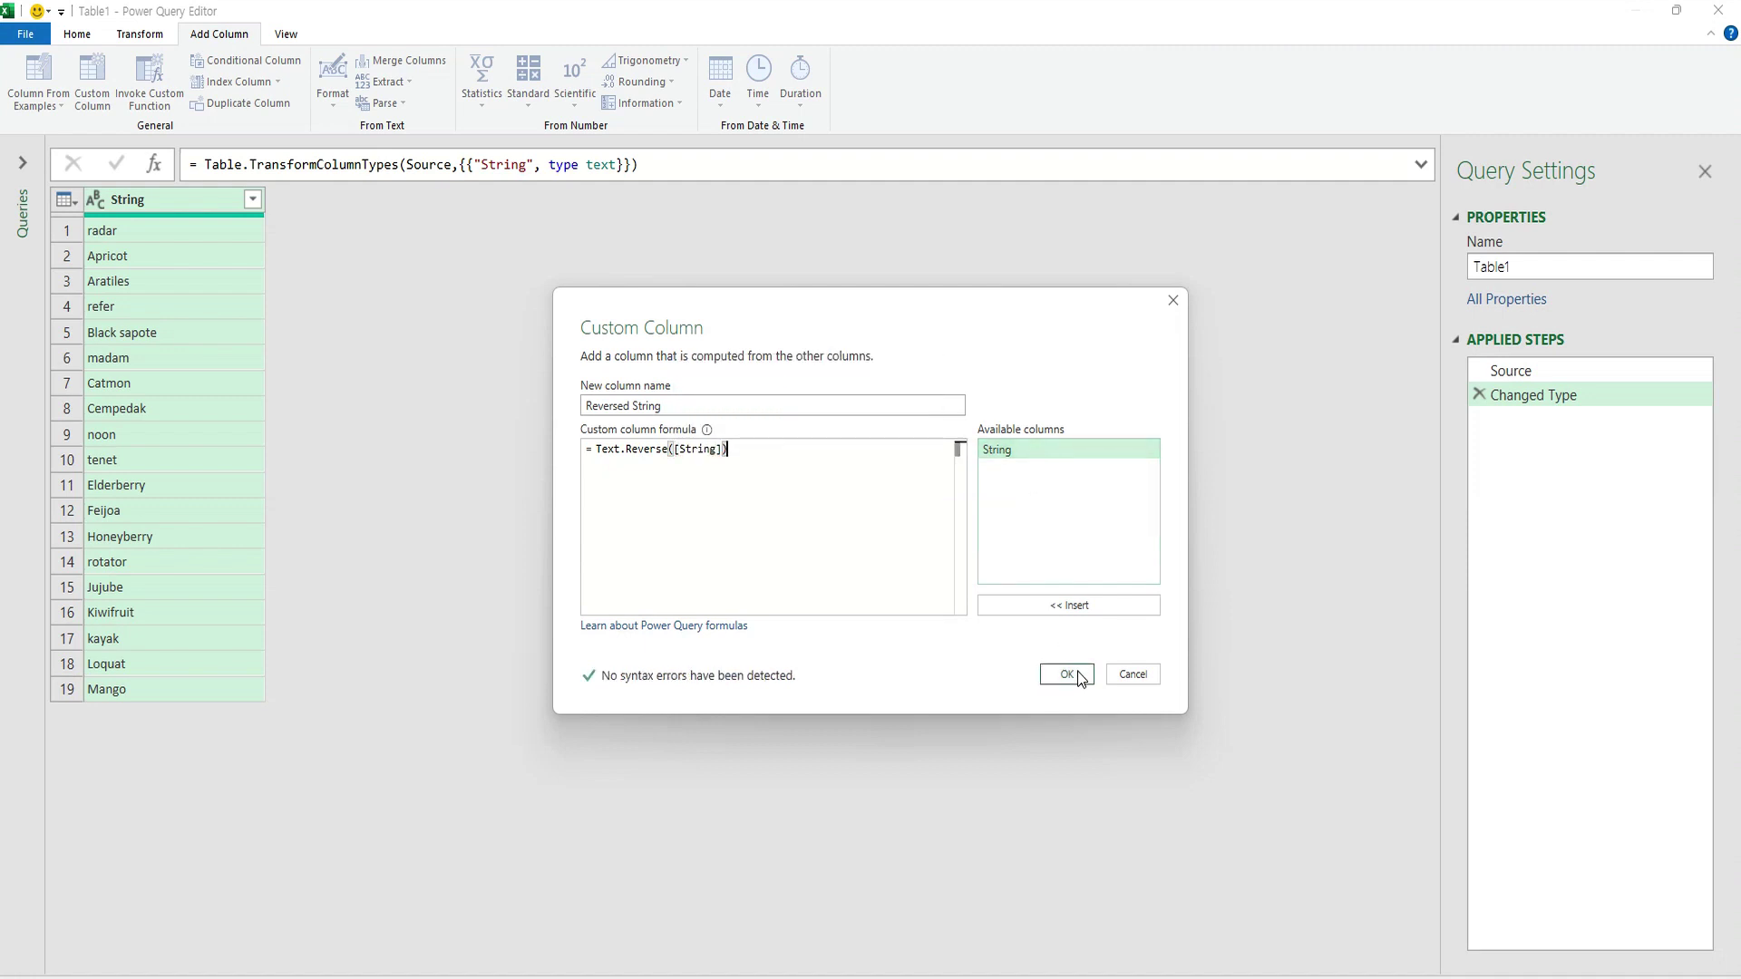
pyautogui.click(1077, 674)
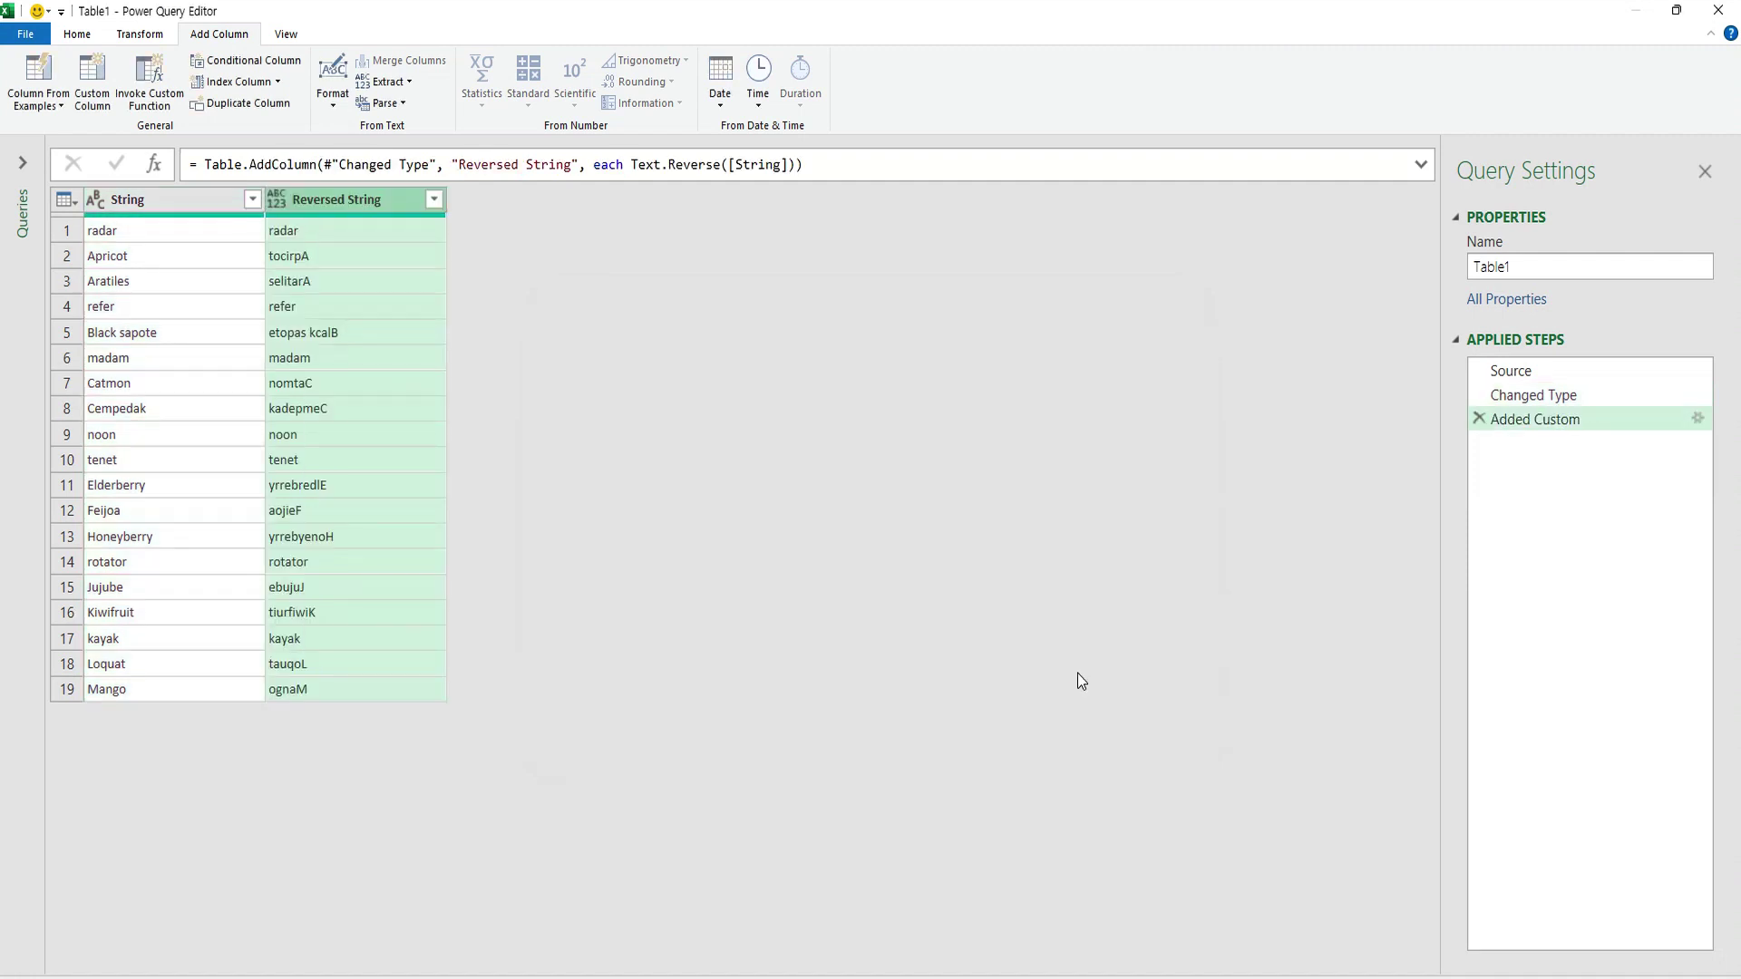
# Step: Add a custom column 'Palindrome' with the formula [String]=[Reversed String]
pyautogui.click(100, 95)
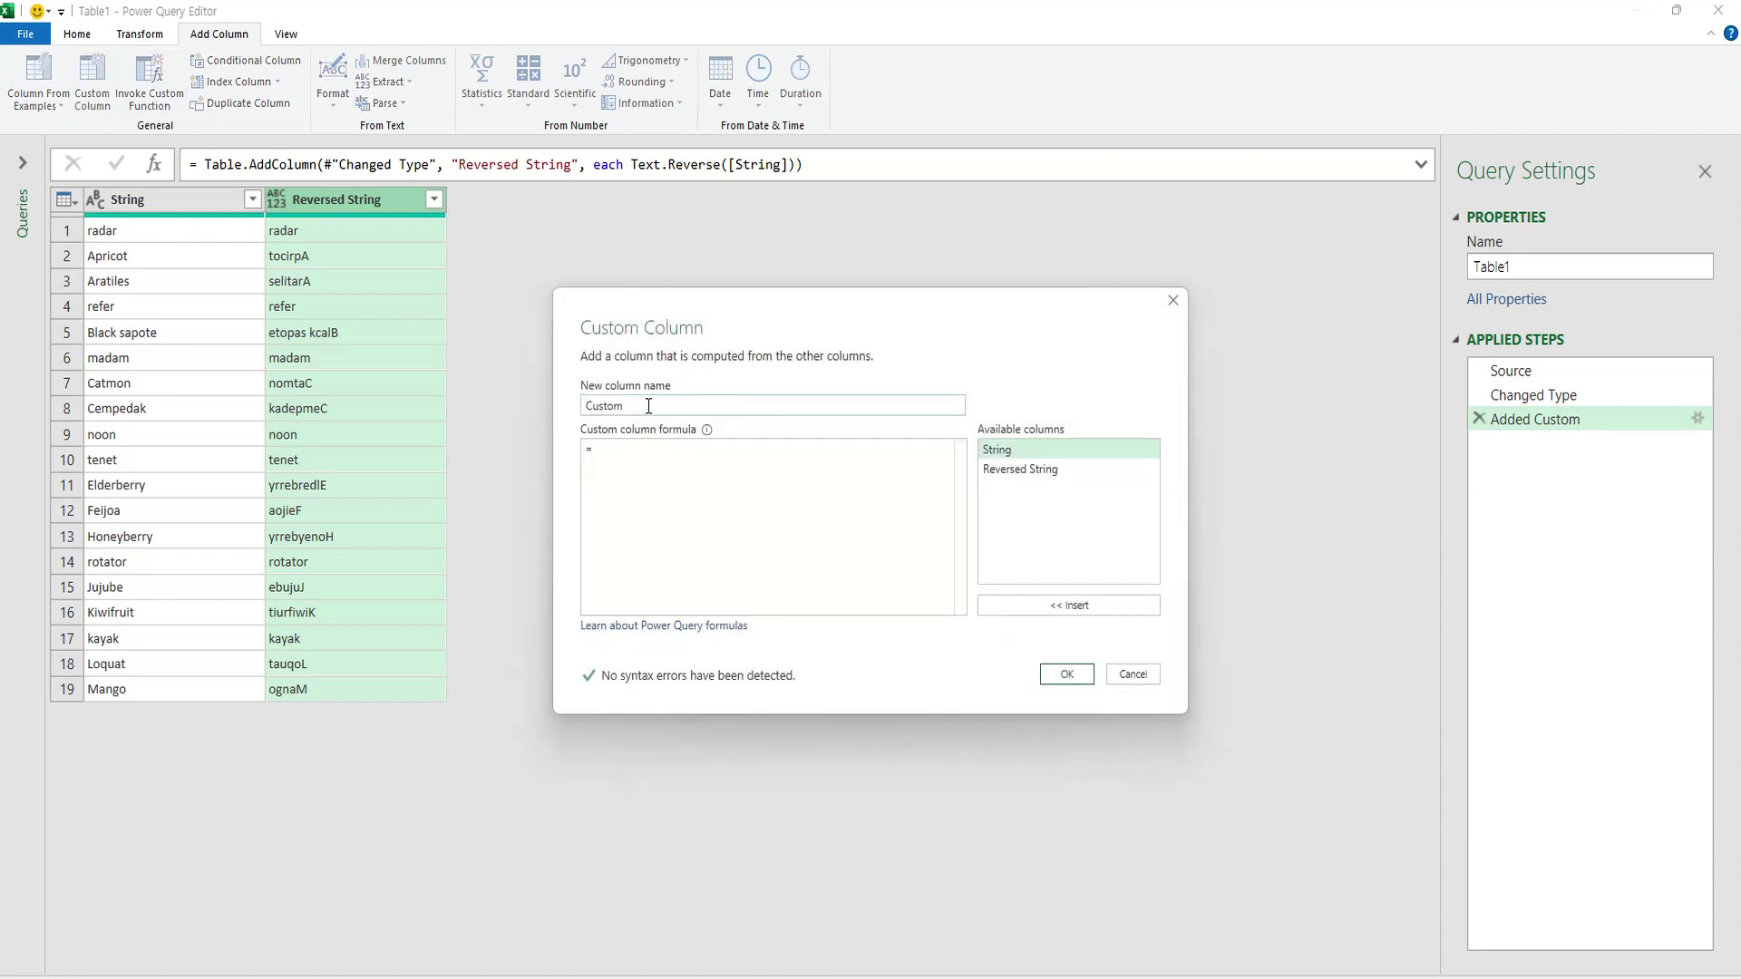
pyautogui.write('Pal')
pyautogui.write('indr')
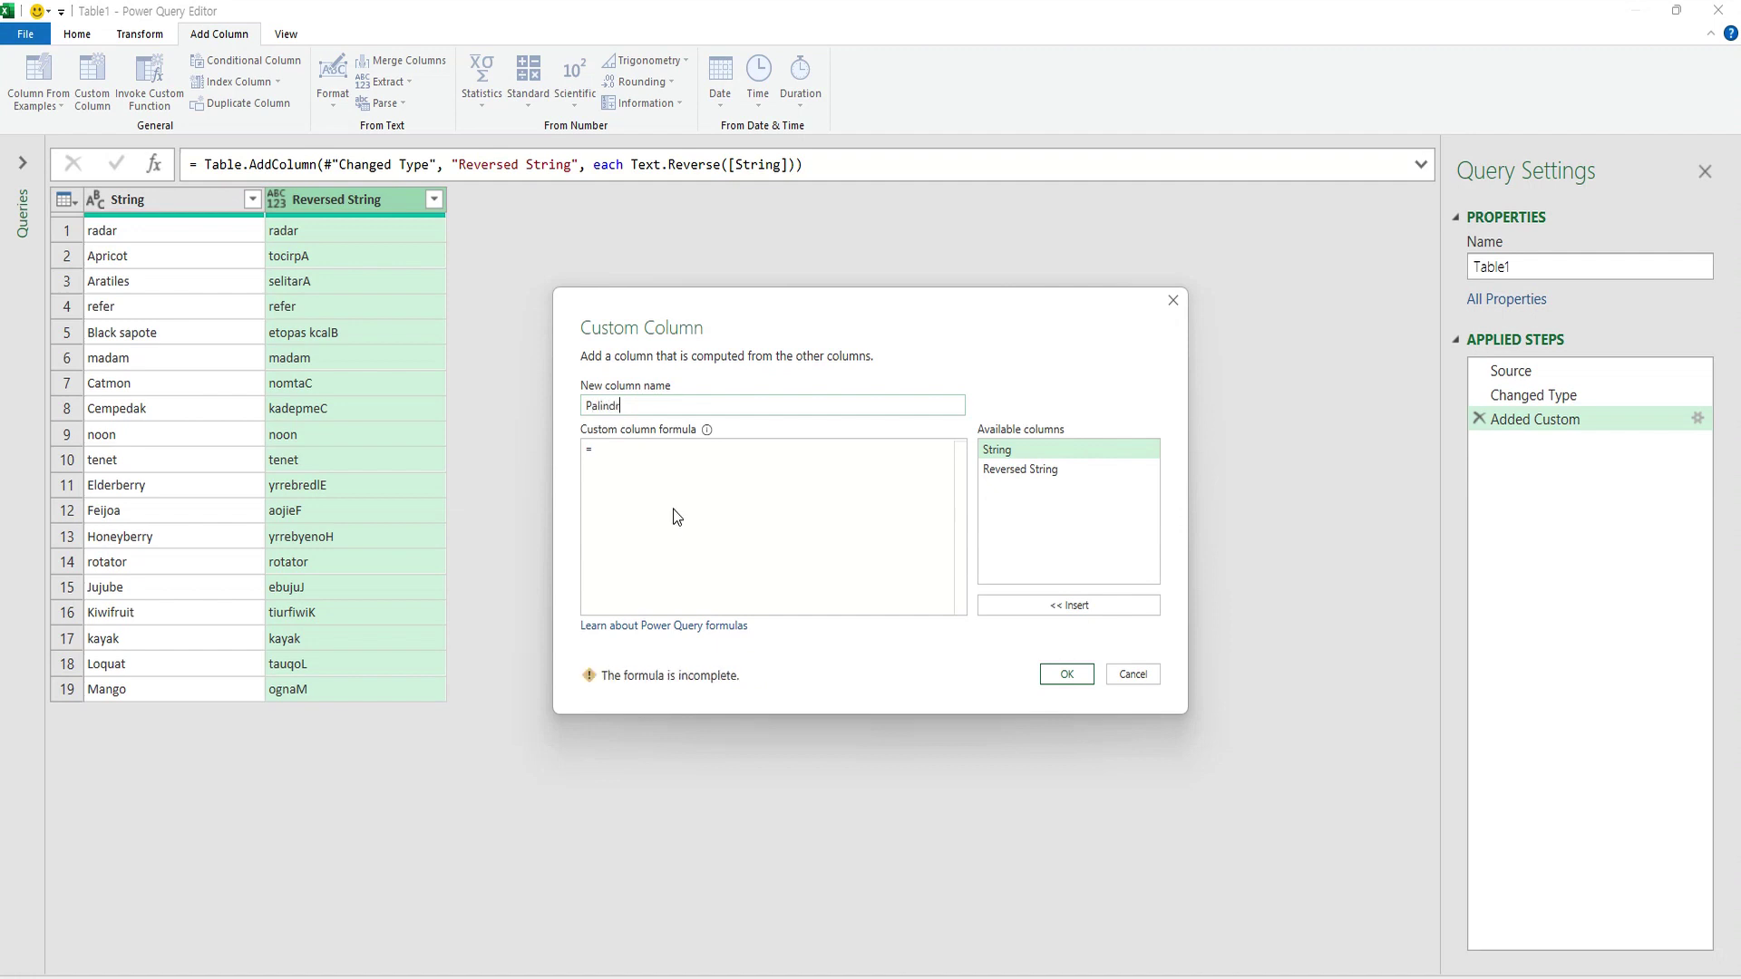
pyautogui.write('ome')
pyautogui.doubleClick(1079, 451)
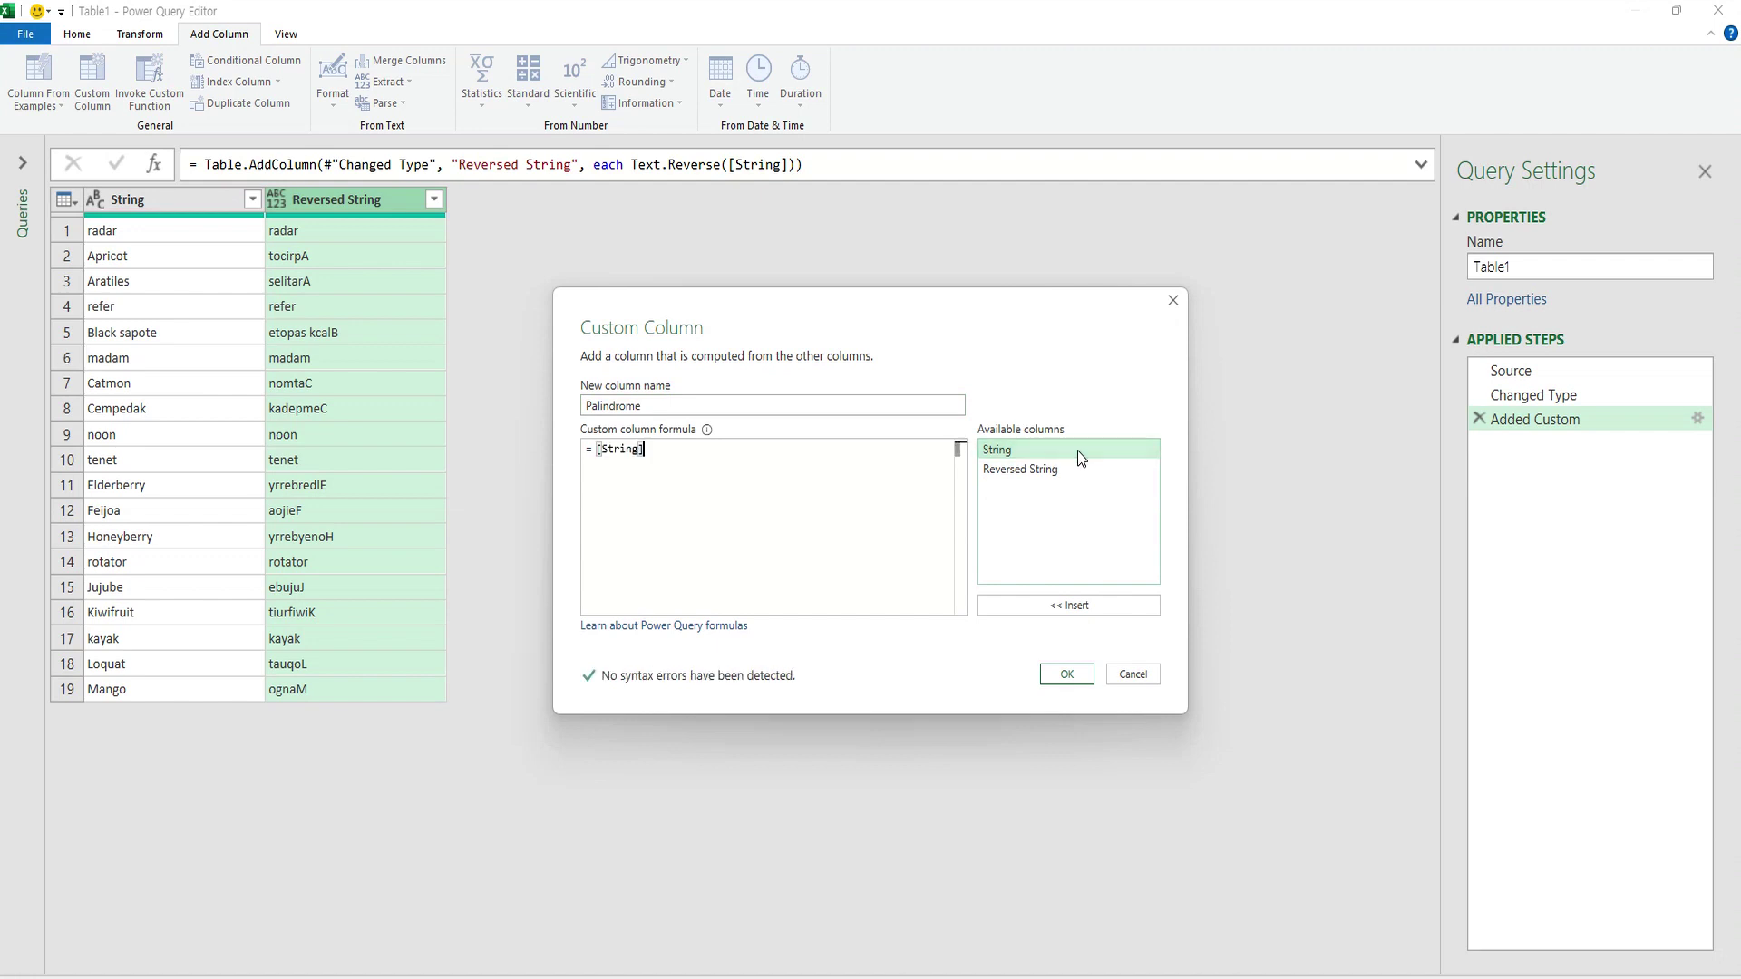
pyautogui.write('=')
pyautogui.doubleClick(1046, 472)
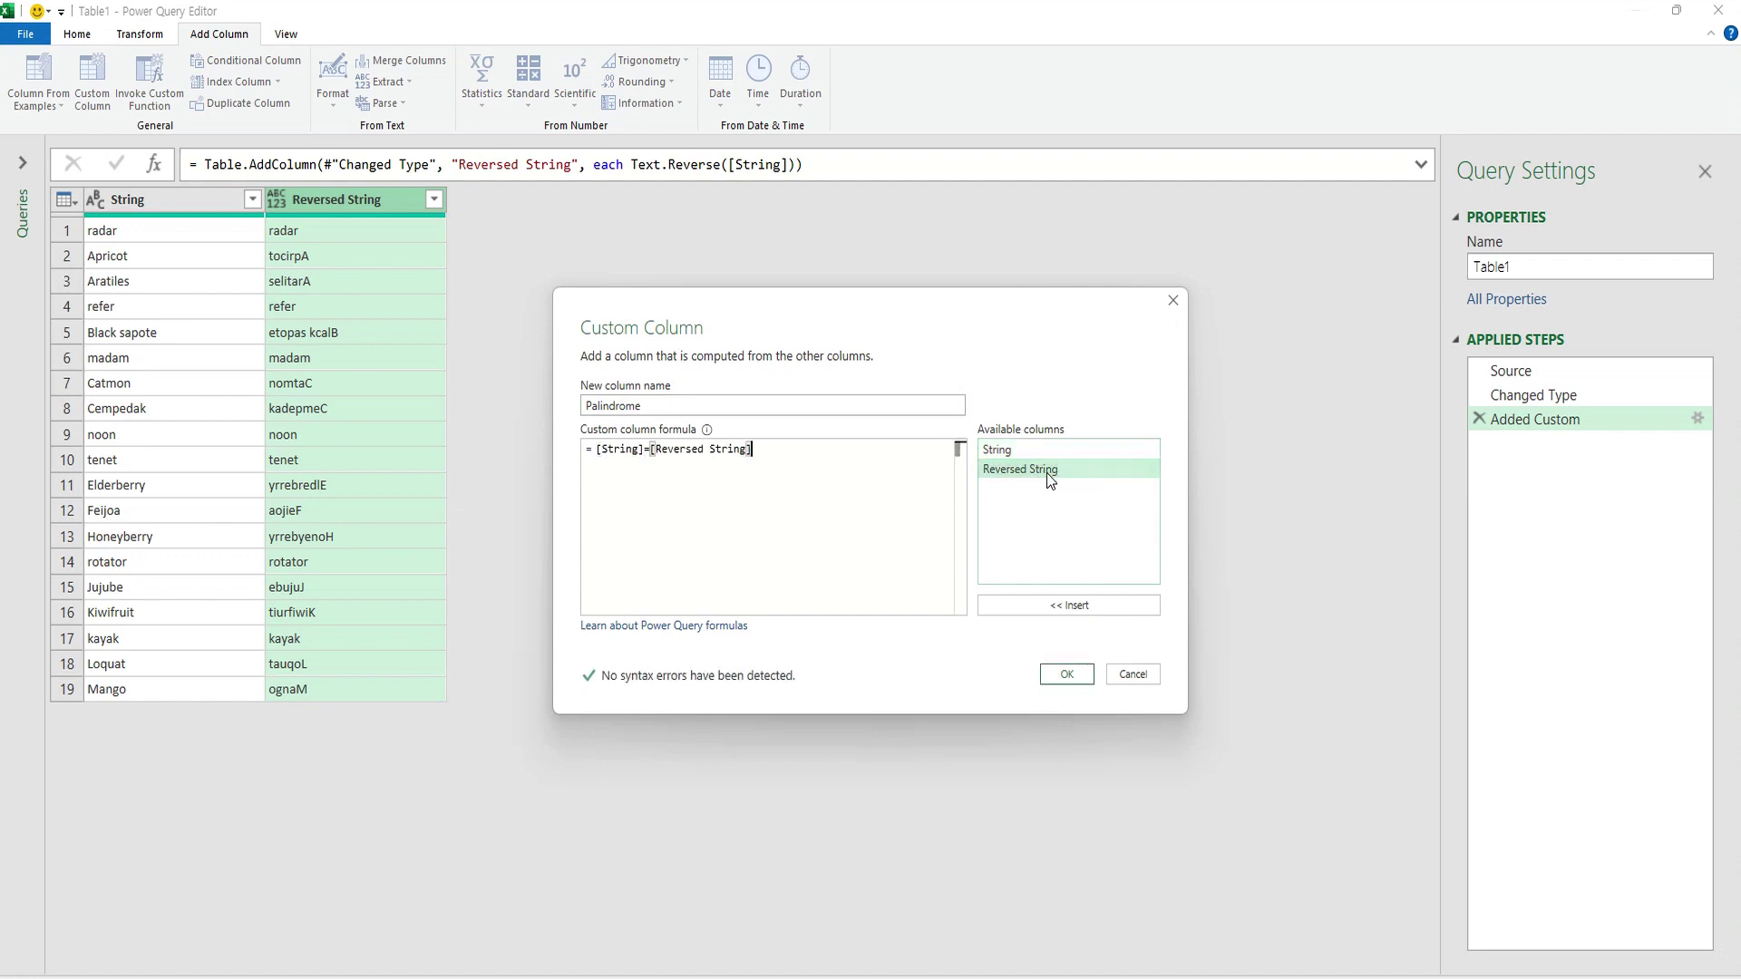
pyautogui.click(1062, 674)
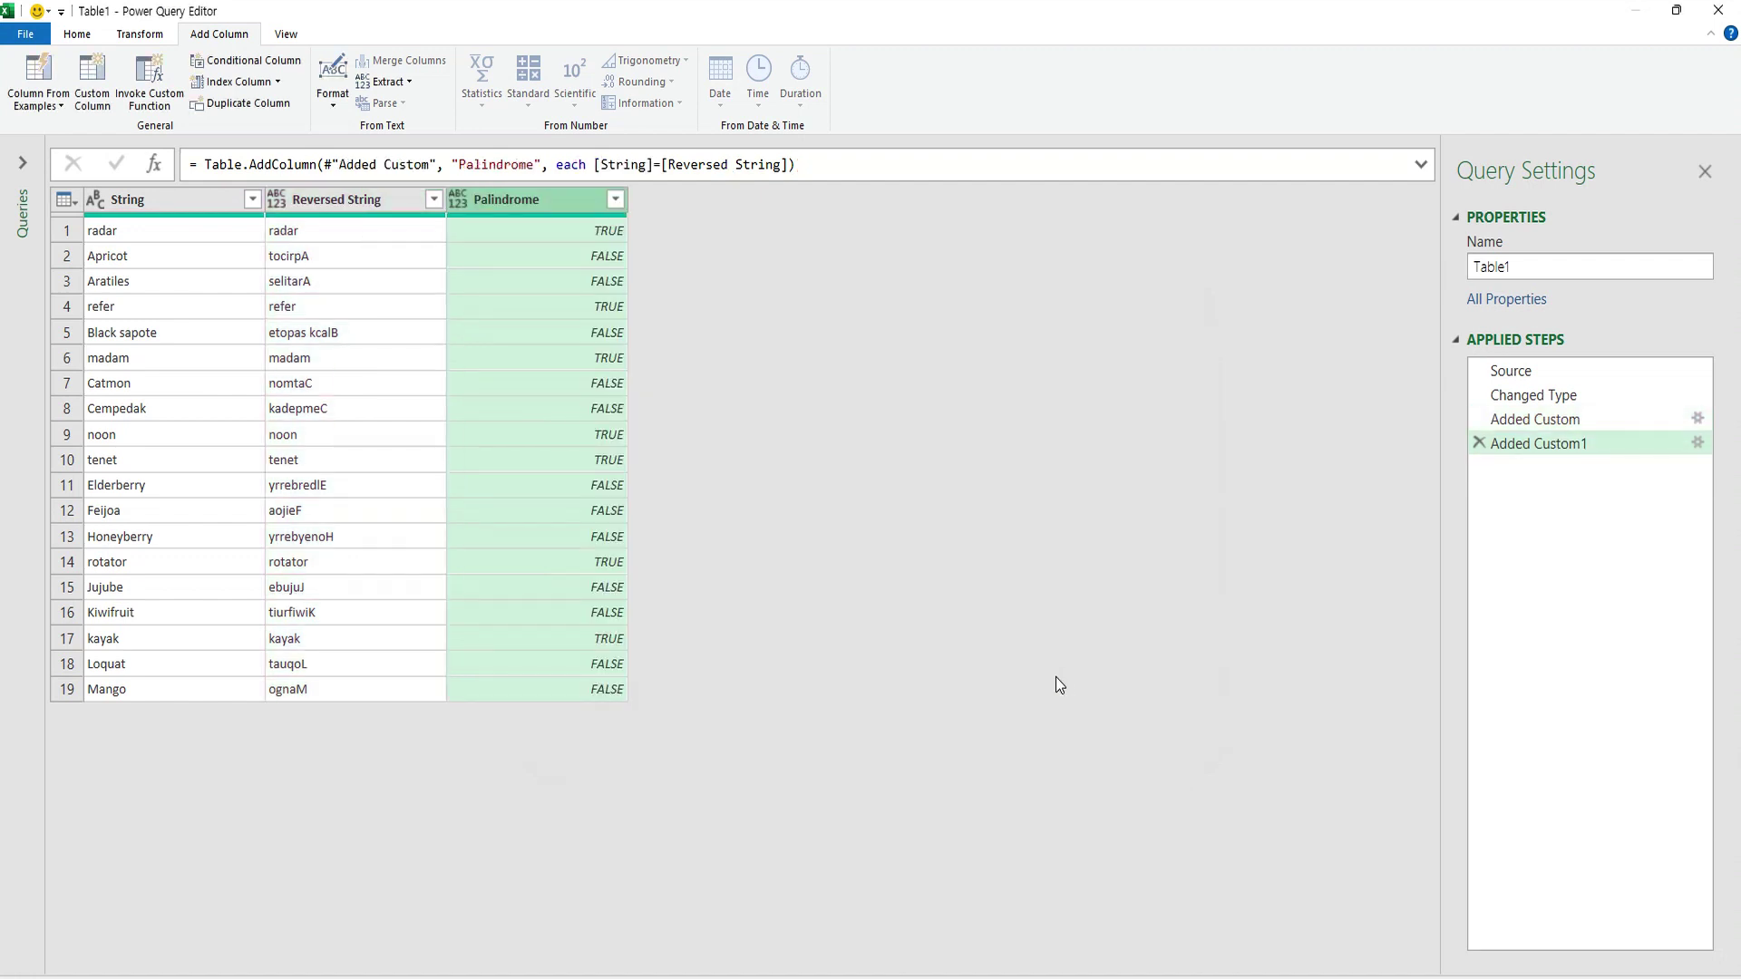
# Step: Choose Close & Load To from the Home tab's Close & Load options
pyautogui.click(77, 35)
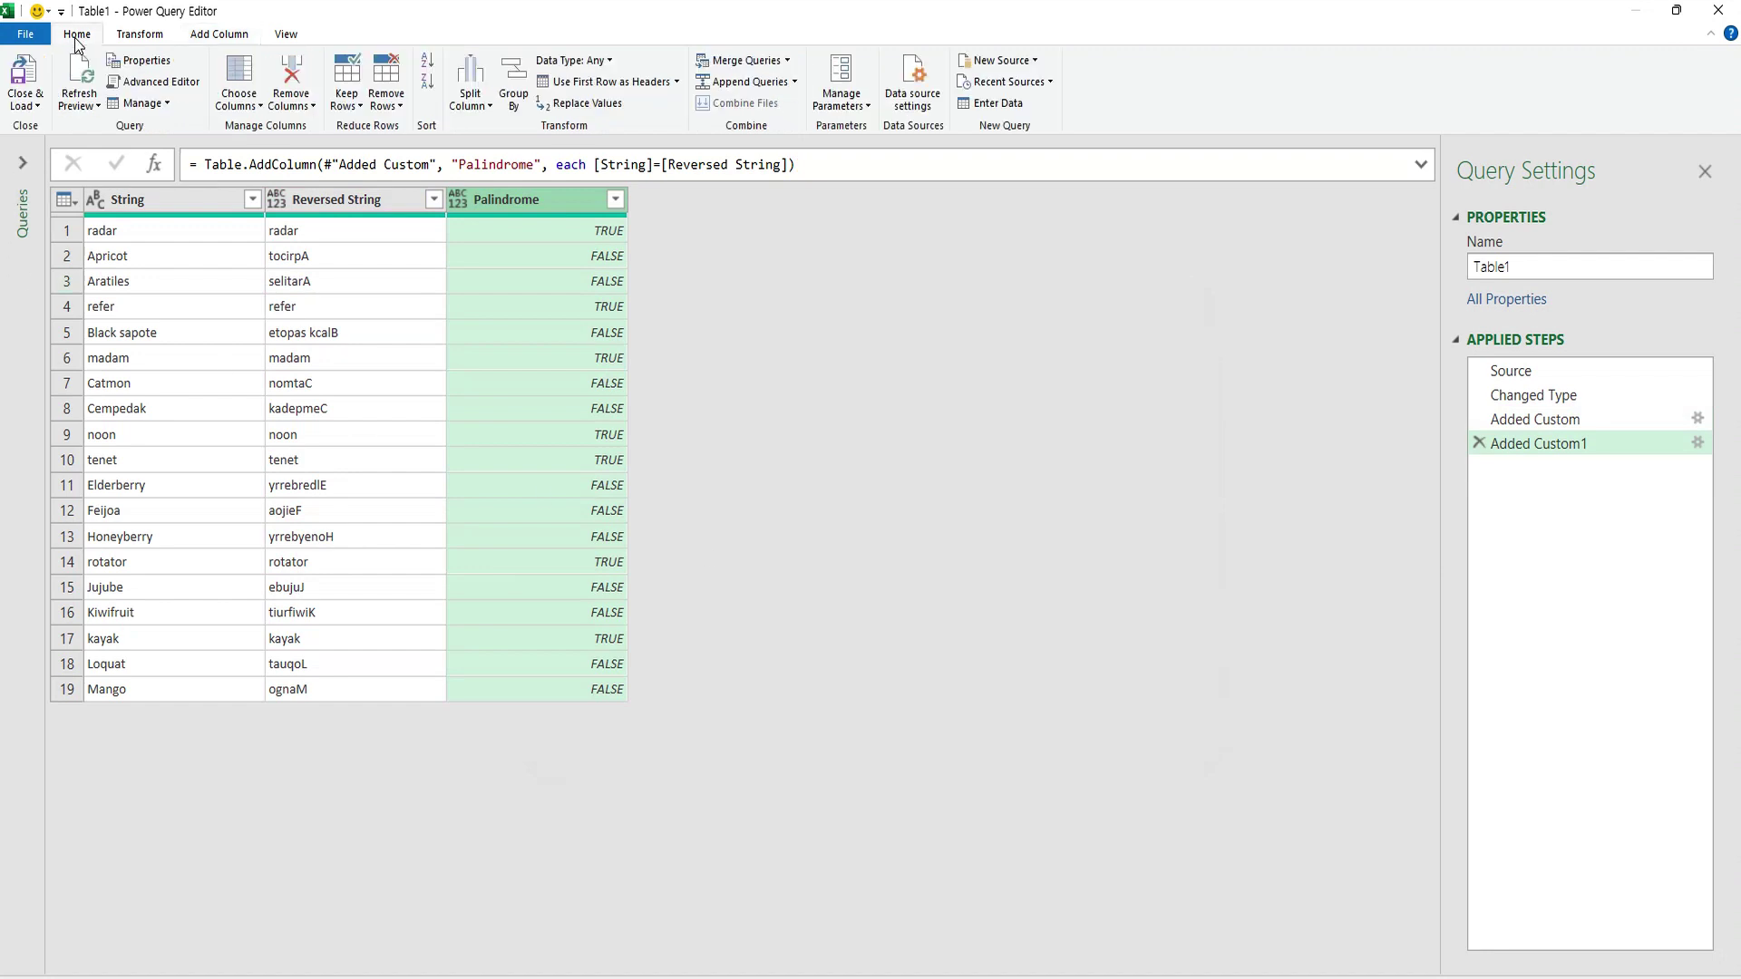
pyautogui.click(26, 105)
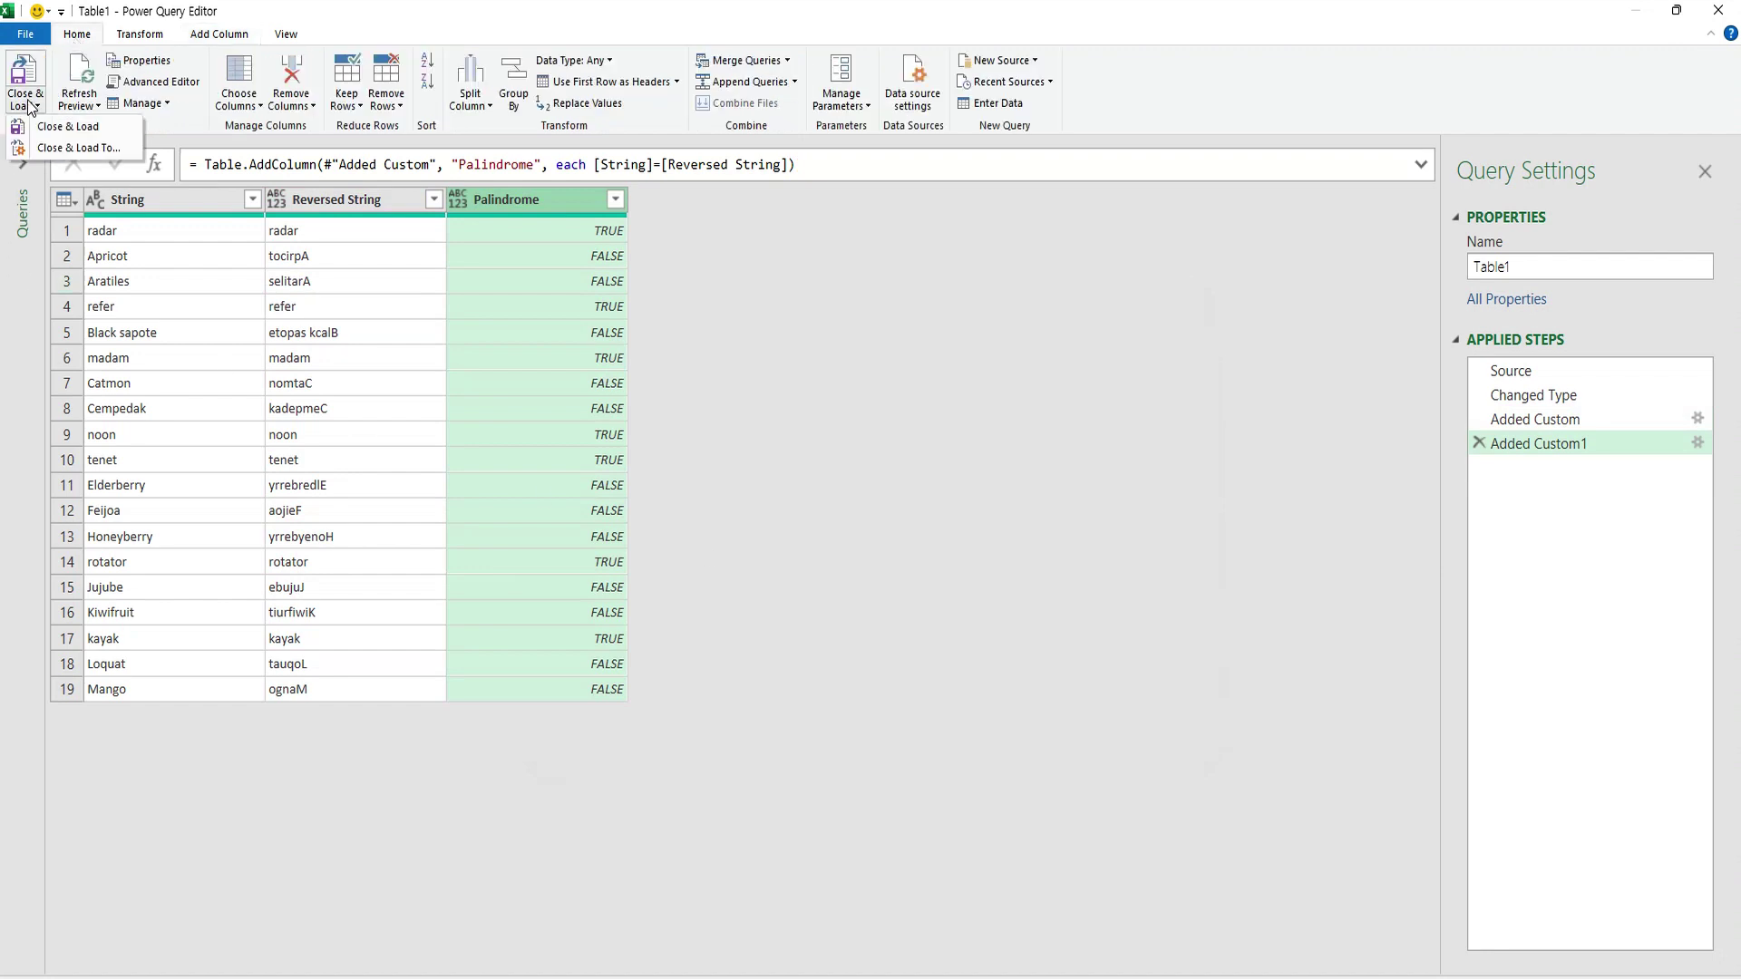
pyautogui.click(78, 150)
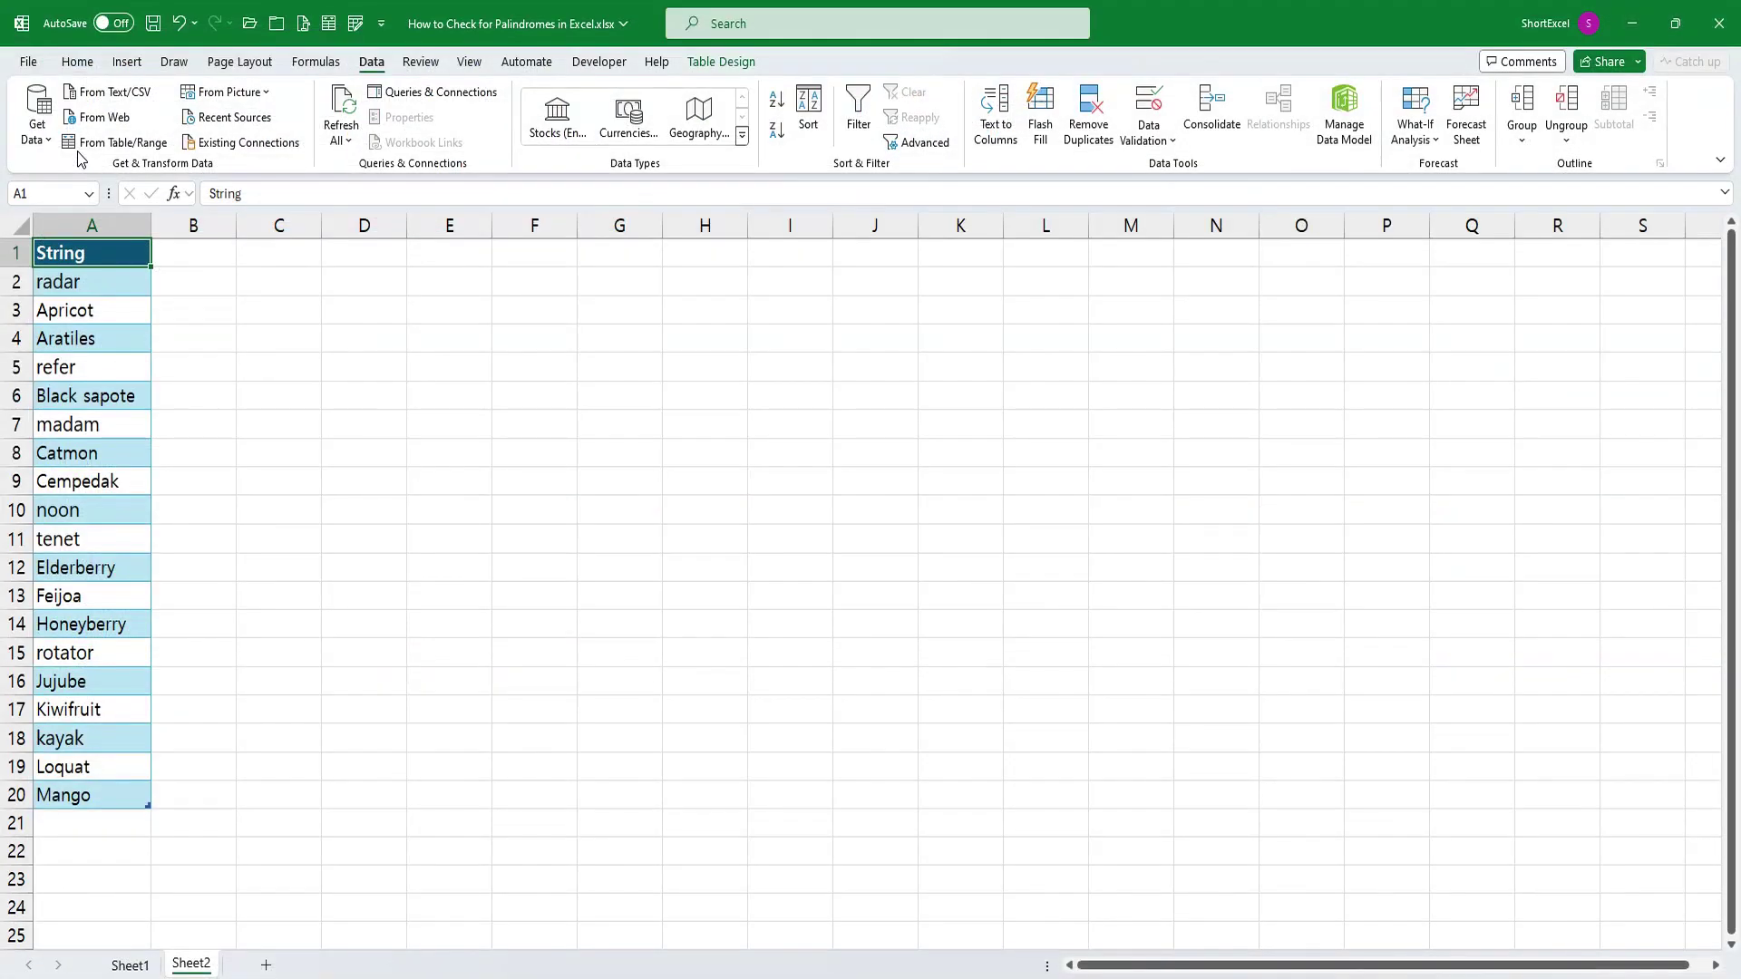
# Step: Load the query as a table at C1 on the existing sheet and close the Queries & Connections pane
pyautogui.click(535, 561)
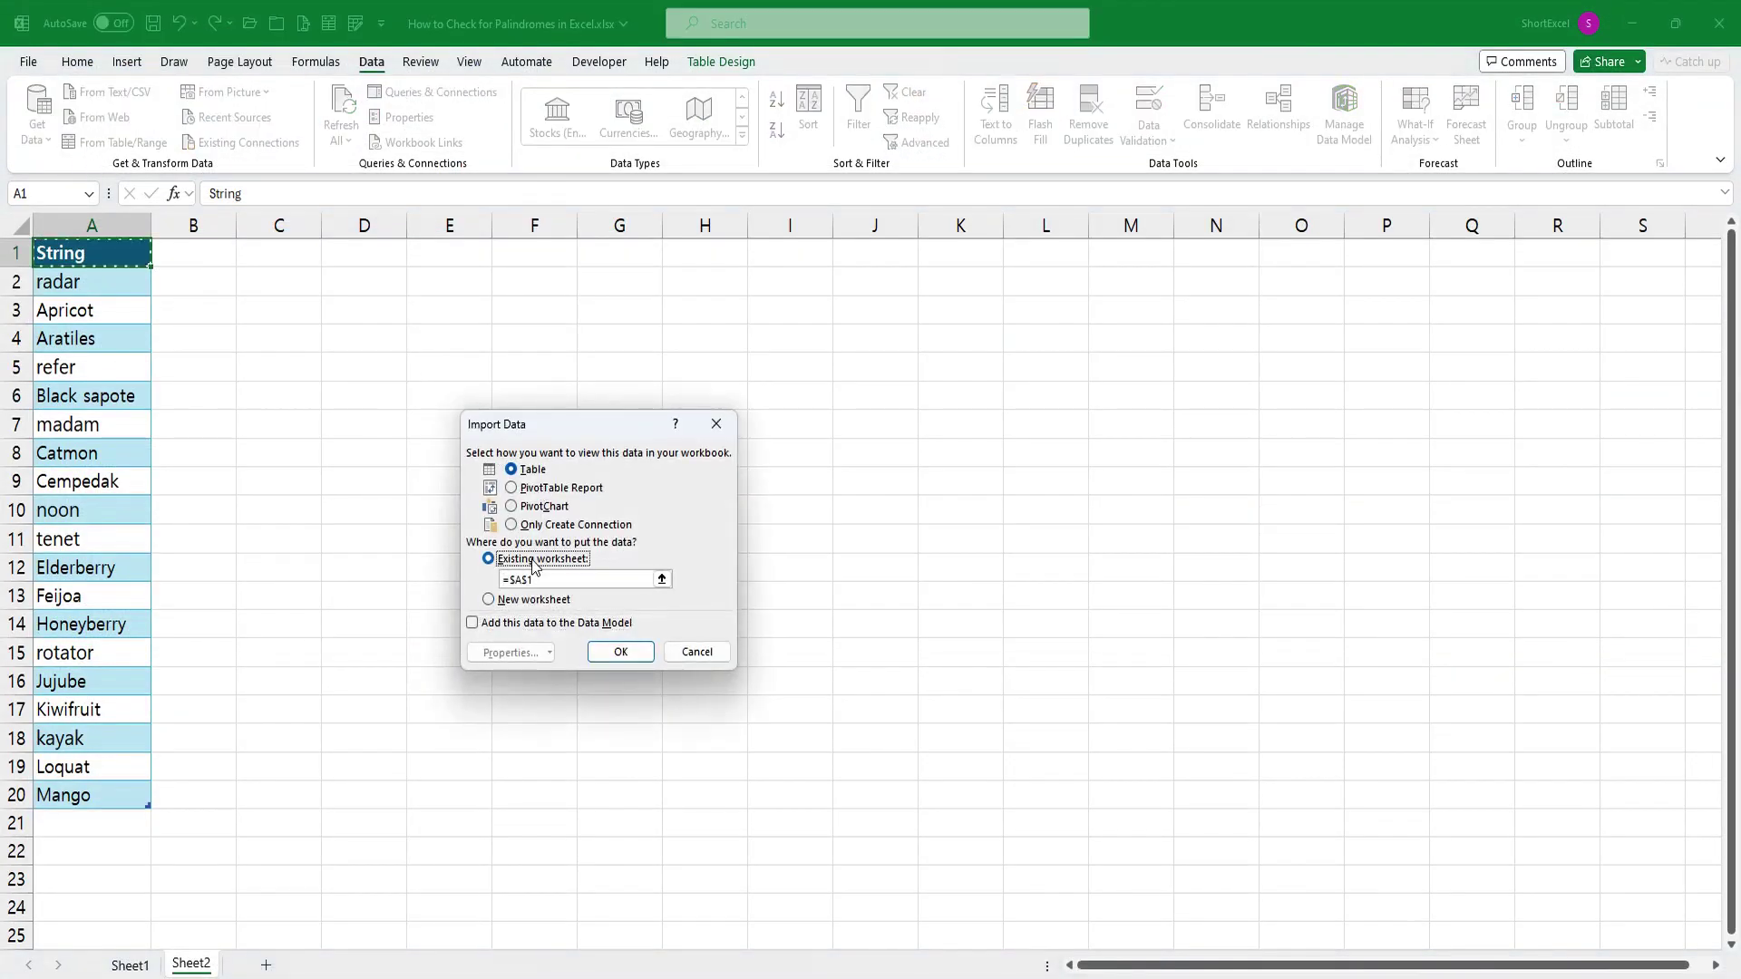
pyautogui.click(662, 579)
pyautogui.click(259, 257)
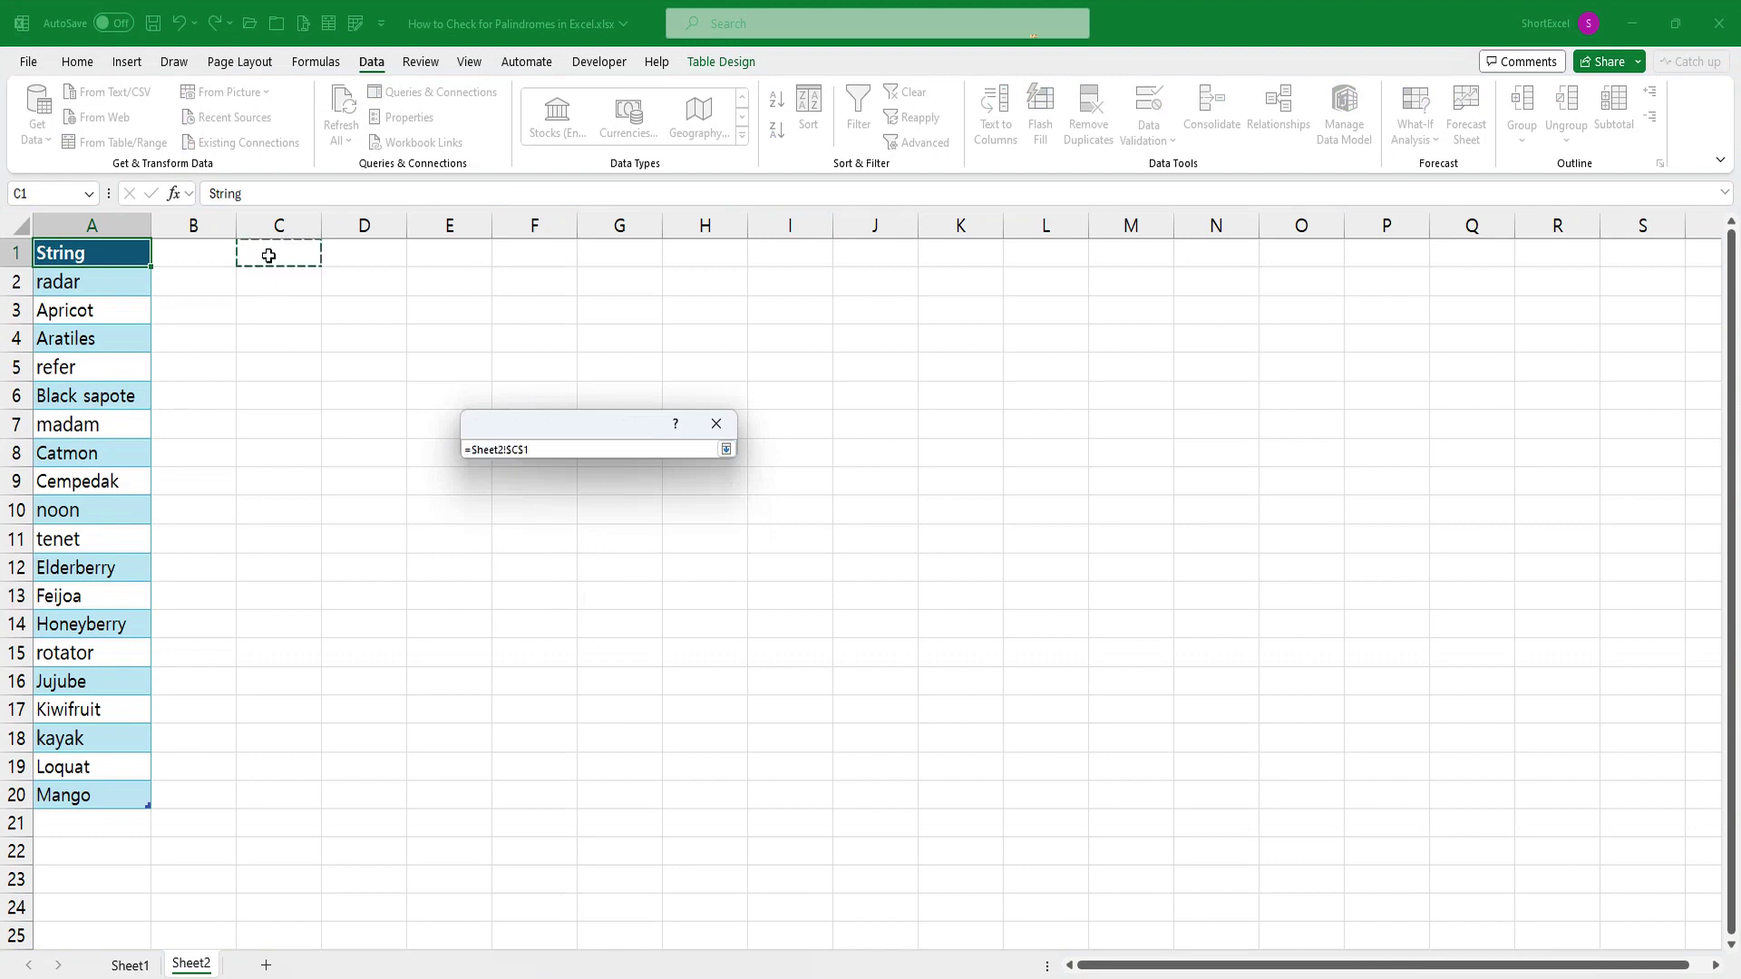
pyautogui.press('Return')
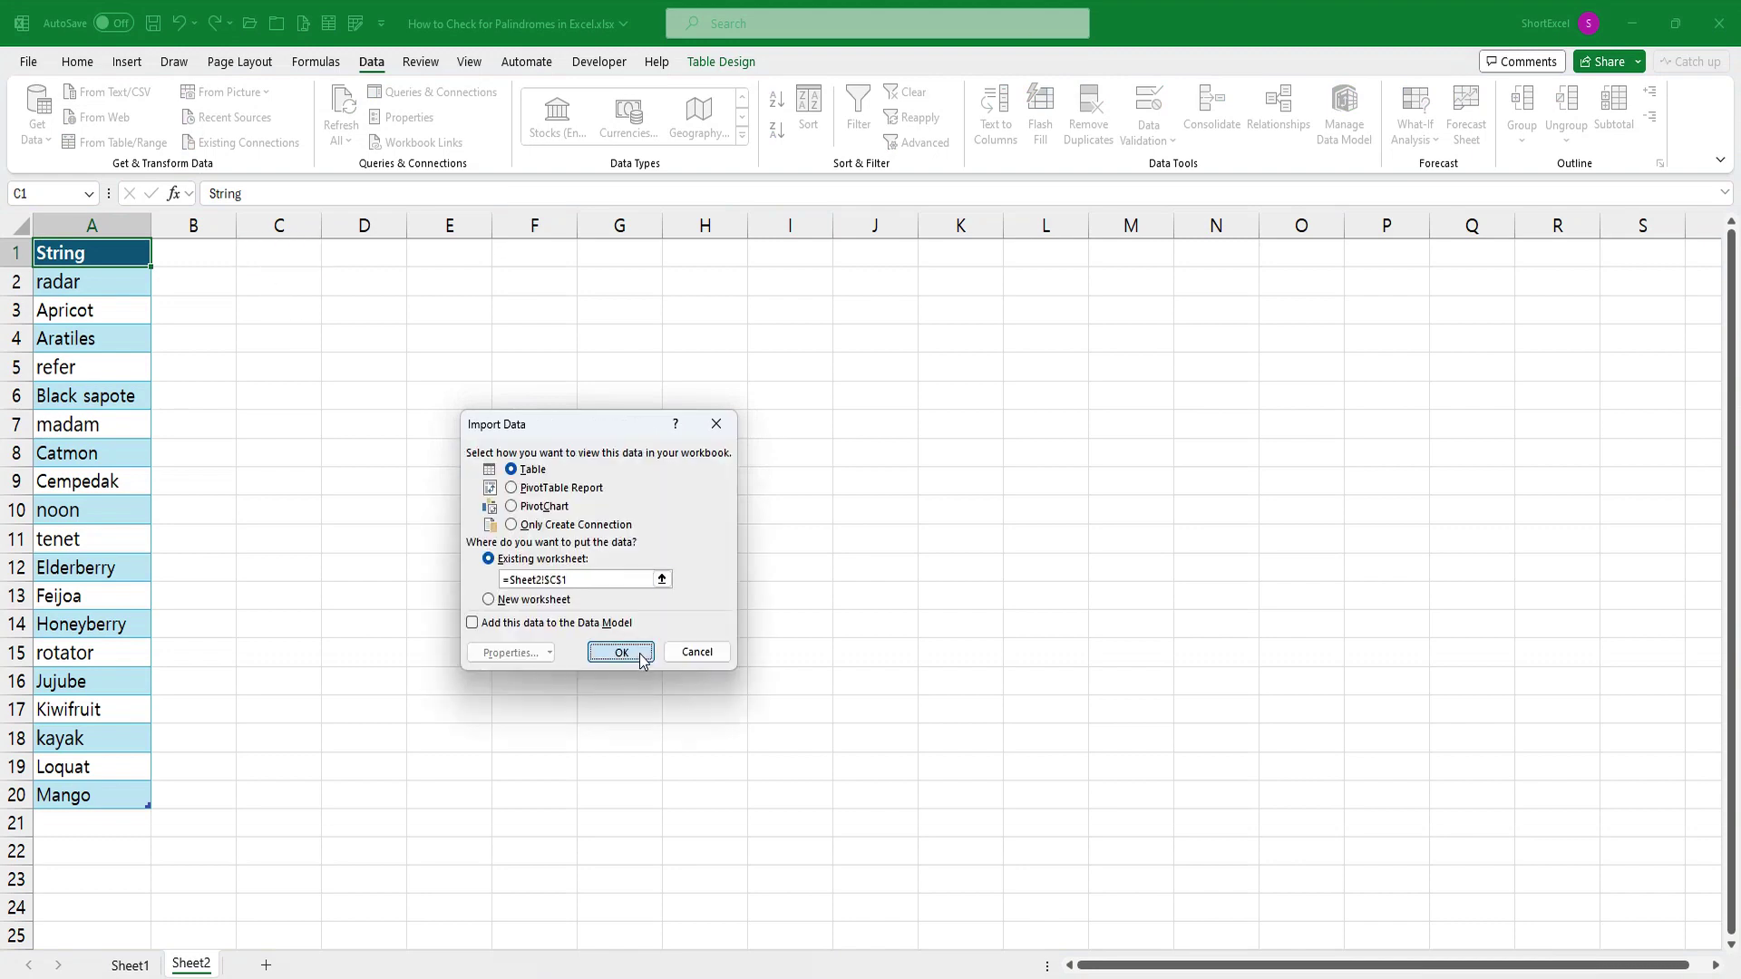
pyautogui.click(640, 658)
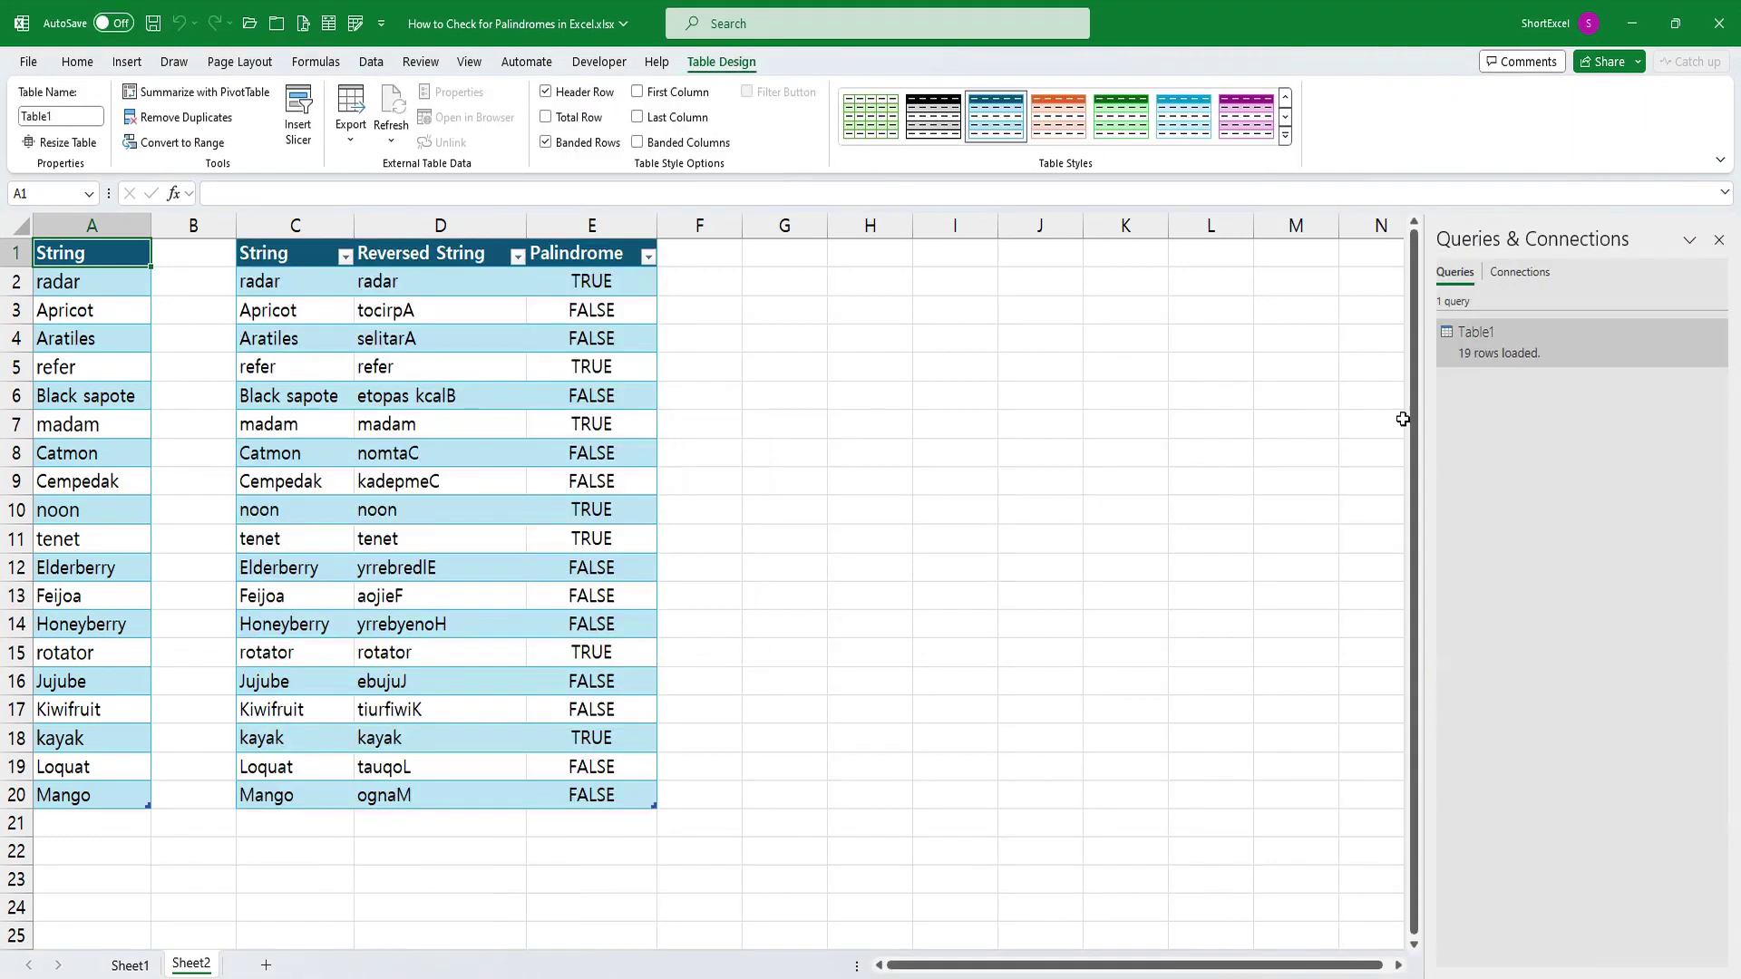
pyautogui.click(1719, 240)
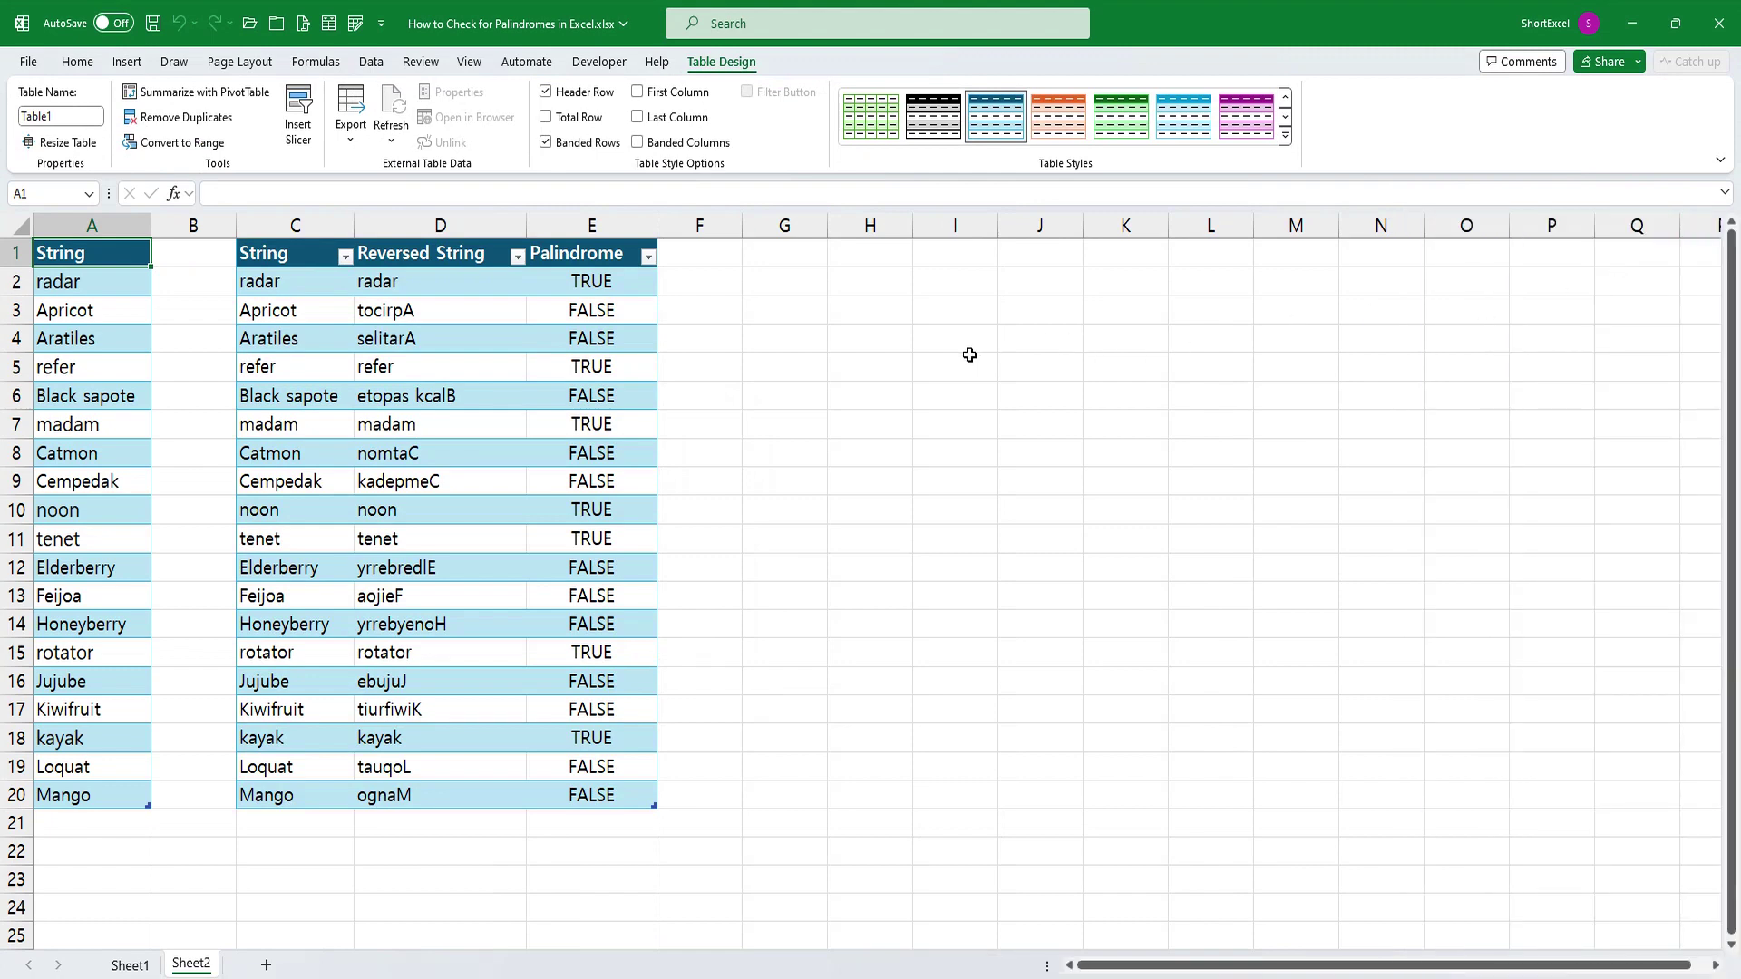